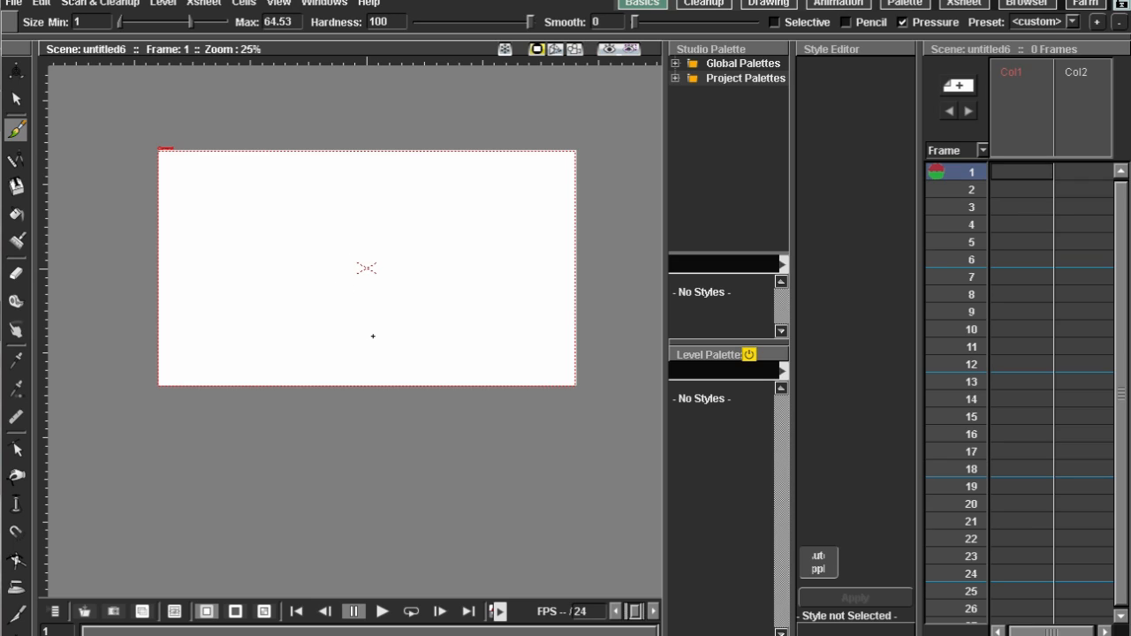
left_click_drag(358, 213, 362, 203)
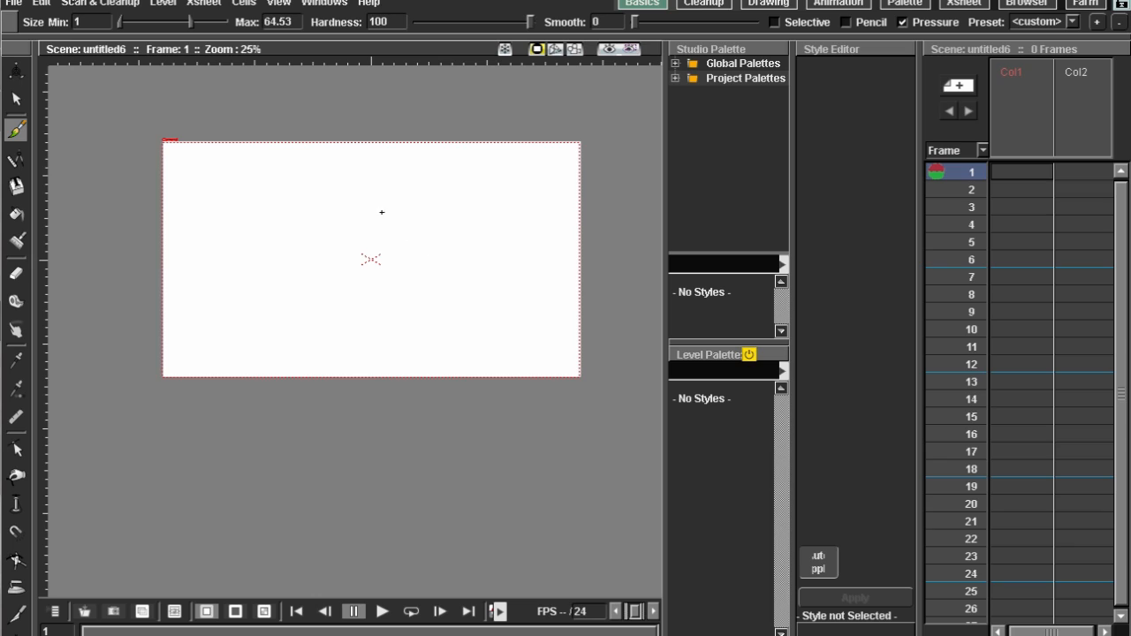
left_click_drag(314, 235, 294, 313)
scroll(311, 270, "up", 3)
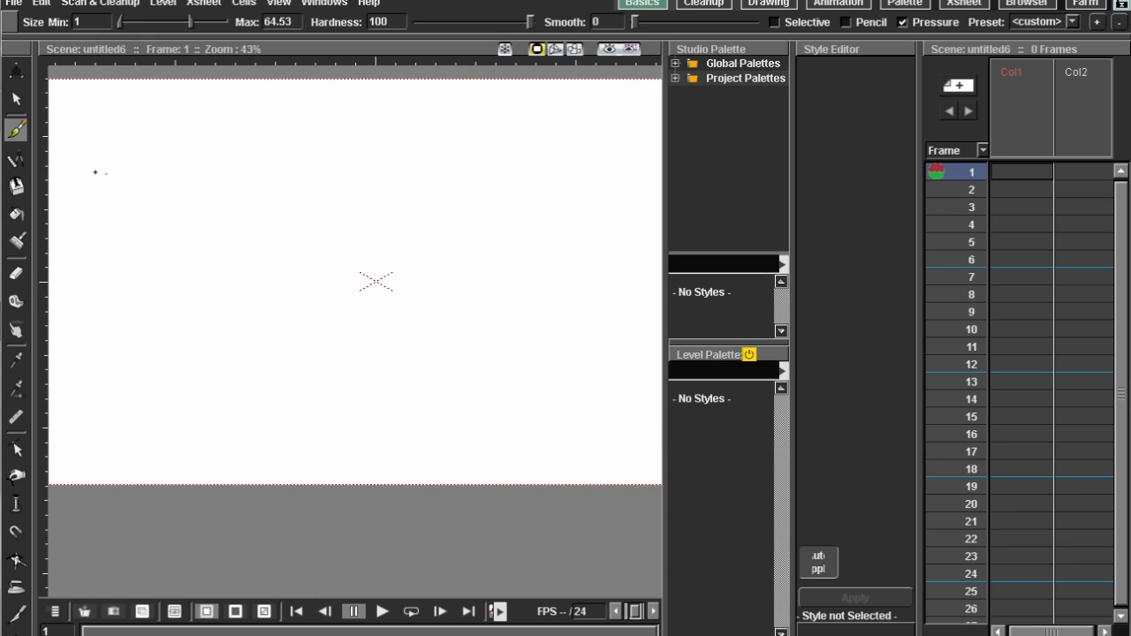
scroll(72, 182, "down", 1)
left_click(23, 273)
mouse_move(219, 182)
left_mouse_down()
mouse_move(280, 220)
mouse_move(222, 173)
left_mouse_up()
scroll(228, 192, "down", 1)
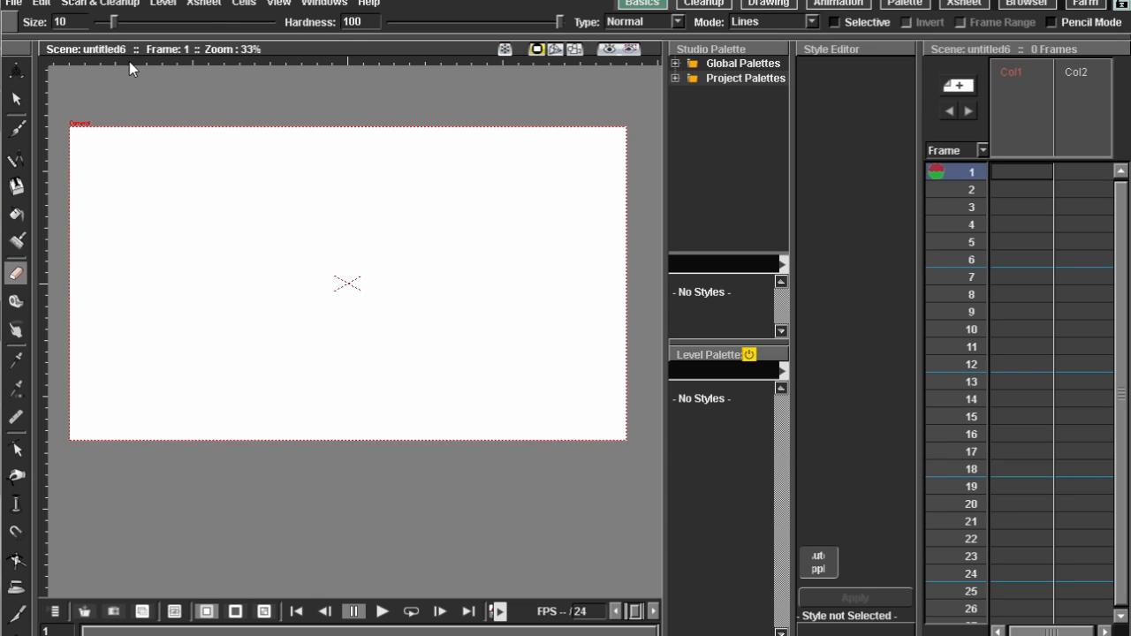
Step: Draw a small thick black loop with the Brush tool in frame 1 of Col1
left_click(1018, 171)
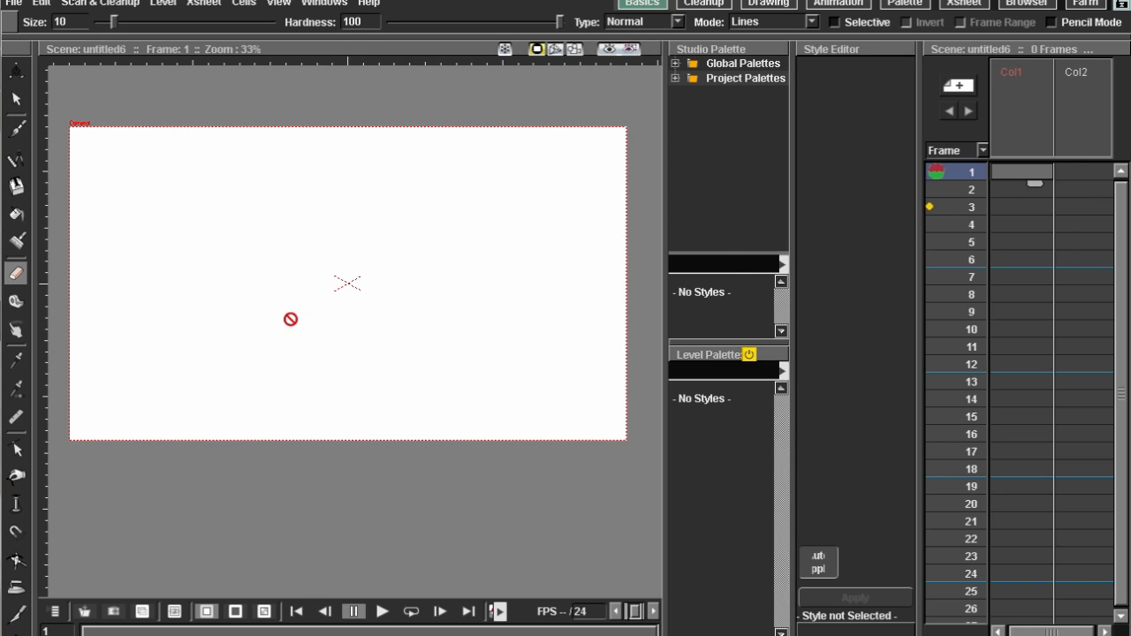
left_click(16, 130)
mouse_move(353, 193)
left_mouse_down()
mouse_move(356, 230)
mouse_move(361, 190)
left_mouse_up()
Step: Erase the whole black loop with the Eraser at size 76
left_click(13, 276)
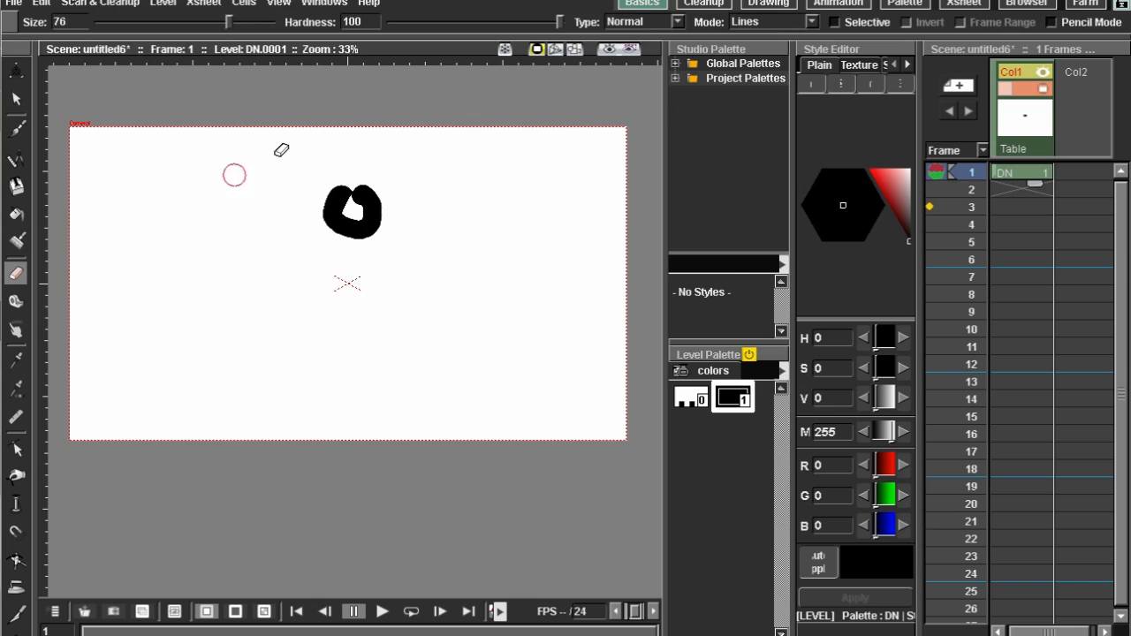
mouse_move(326, 169)
left_mouse_down()
mouse_move(335, 212)
mouse_move(321, 184)
mouse_move(358, 263)
left_mouse_up()
left_click_drag(351, 221, 373, 221)
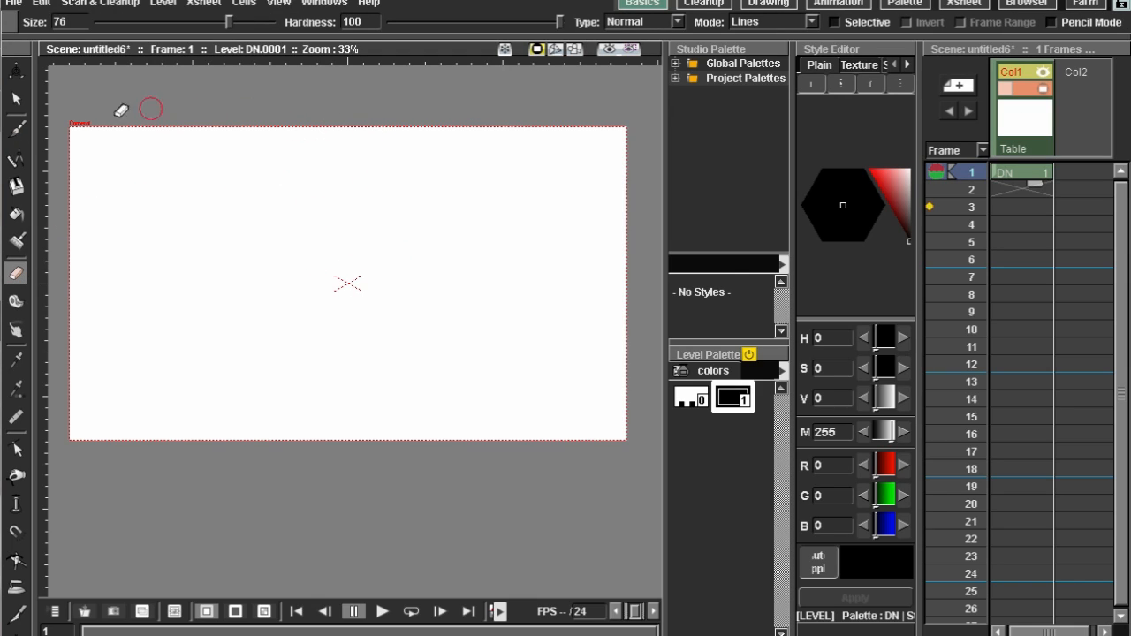
Step: Try one thick brush stroke, undo it, and set the Brush tool's maximum size to 9.25
left_click(16, 129)
mouse_move(389, 175)
left_mouse_down()
mouse_move(444, 247)
mouse_move(525, 216)
mouse_move(573, 296)
left_mouse_up()
key("ctrl+z")
left_click_drag(189, 22, 135, 26)
key("alt+9")
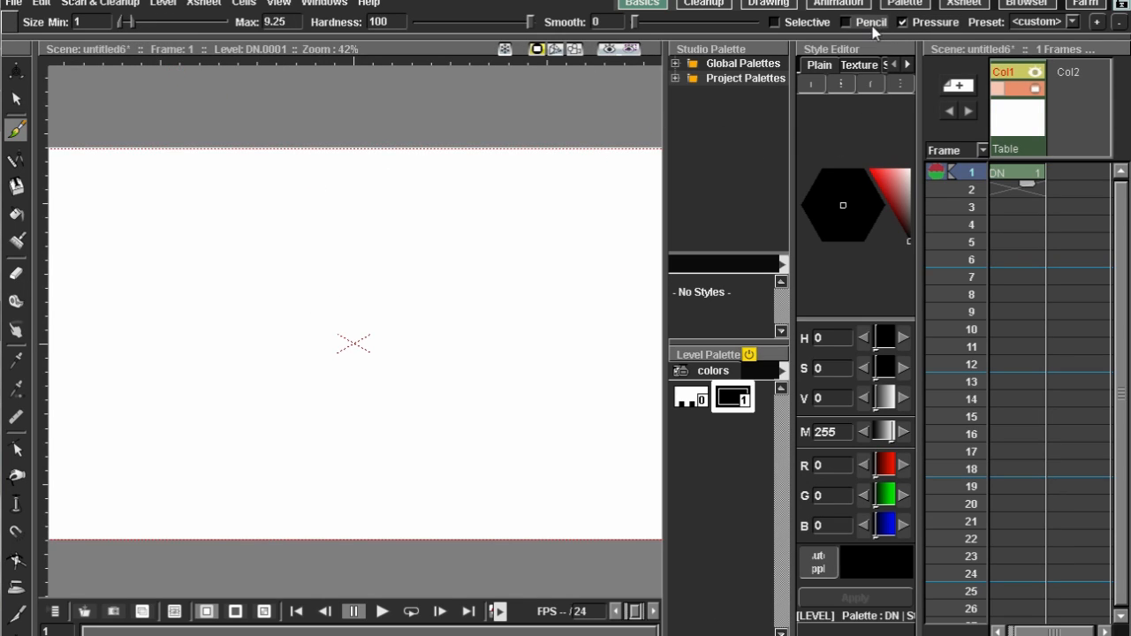
Step: Try a thin scribble with the brush's Pencil mode enabled, undo it, and turn Pencil mode off again
left_click(846, 21)
left_click_drag(371, 277, 425, 368)
mouse_move(407, 329)
left_mouse_down()
mouse_move(454, 259)
mouse_move(497, 249)
mouse_move(542, 271)
left_mouse_up()
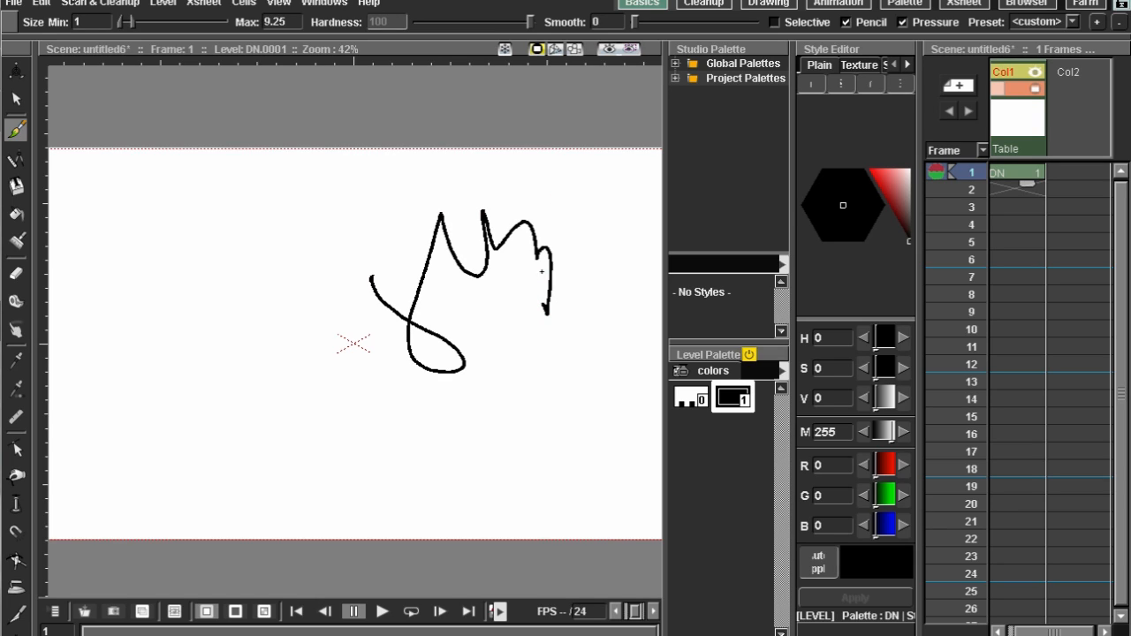
key("ctrl+z")
left_click(847, 21)
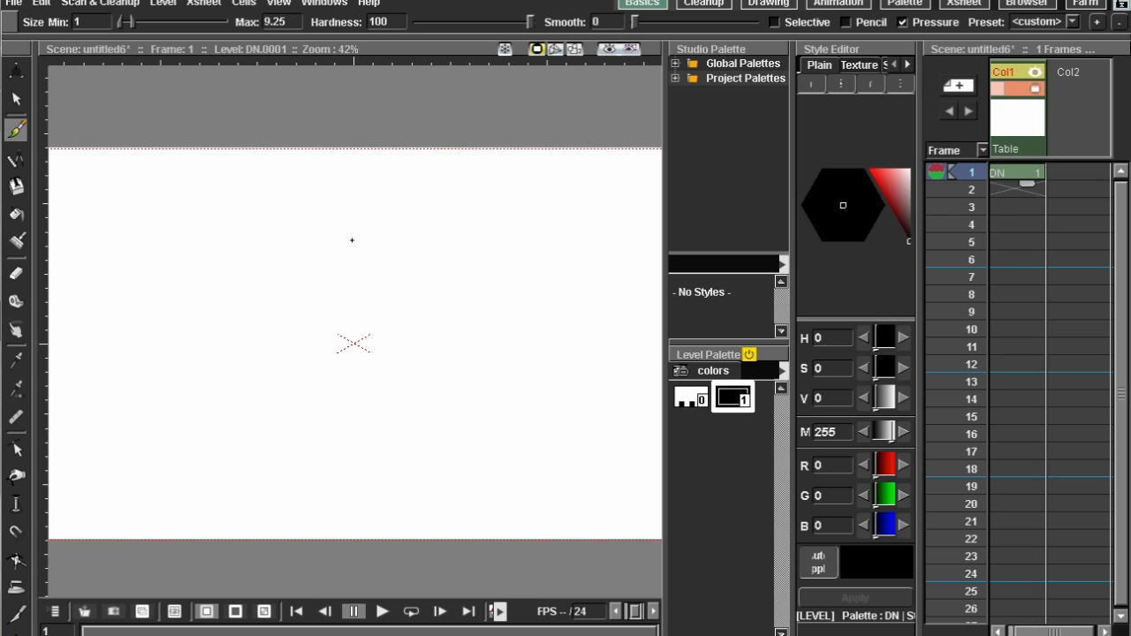
Step: Set the brush hardness to 0 and its maximum size to 70.3
left_click_drag(360, 236, 358, 178)
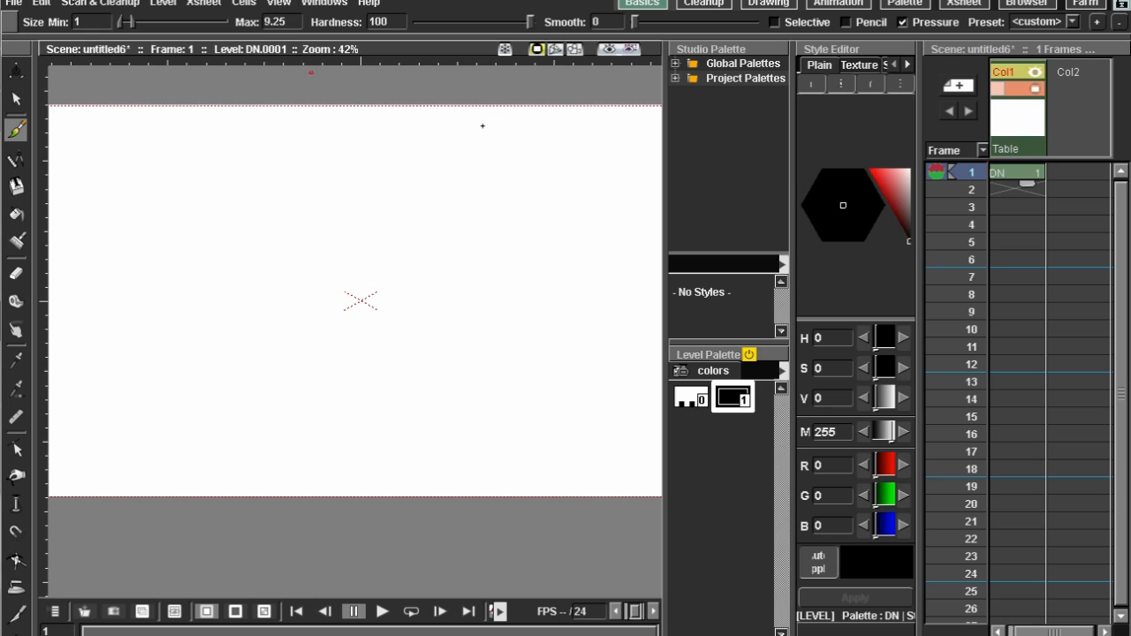
left_click_drag(530, 21, 416, 21)
left_click_drag(133, 22, 196, 24)
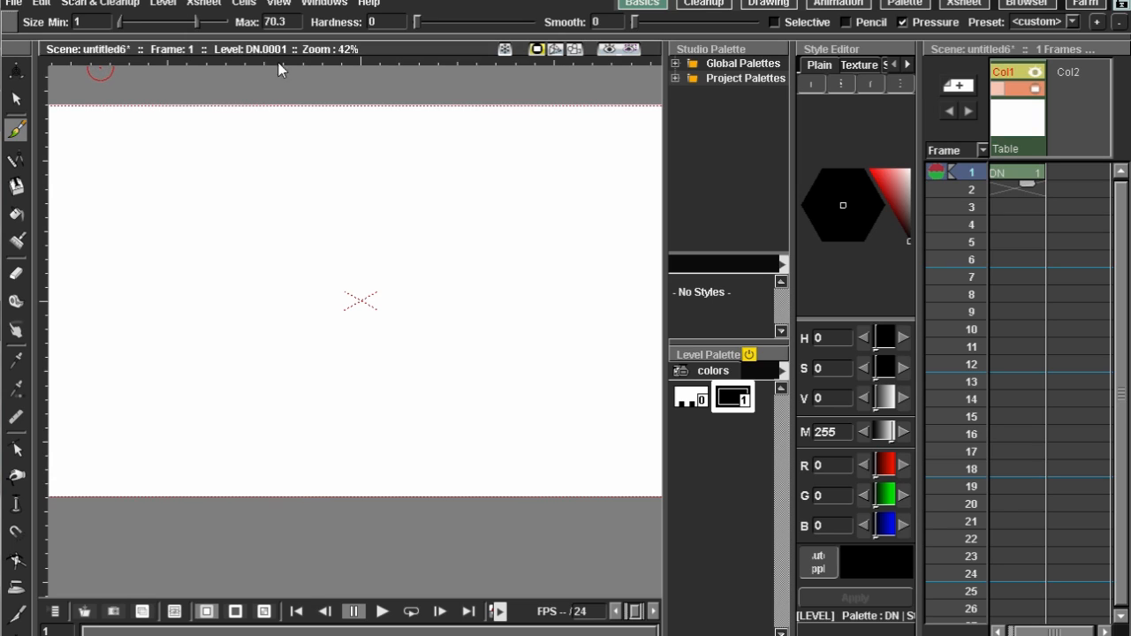
Step: Draw soft-edged test scribbles across the middle of the canvas and undo them
mouse_move(422, 161)
left_mouse_down()
mouse_move(392, 339)
mouse_move(397, 384)
left_mouse_up()
mouse_move(466, 149)
left_mouse_down()
mouse_move(510, 213)
mouse_move(378, 202)
mouse_move(346, 157)
mouse_move(313, 334)
mouse_move(264, 263)
left_mouse_up()
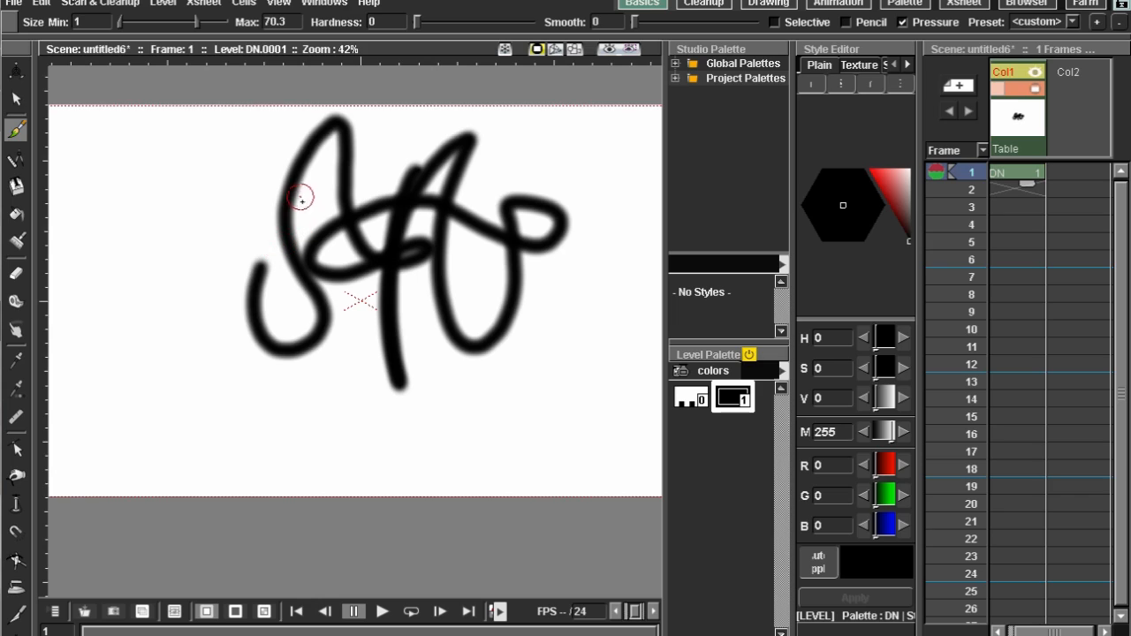
key("ctrl+z")
key("ctrl+z")
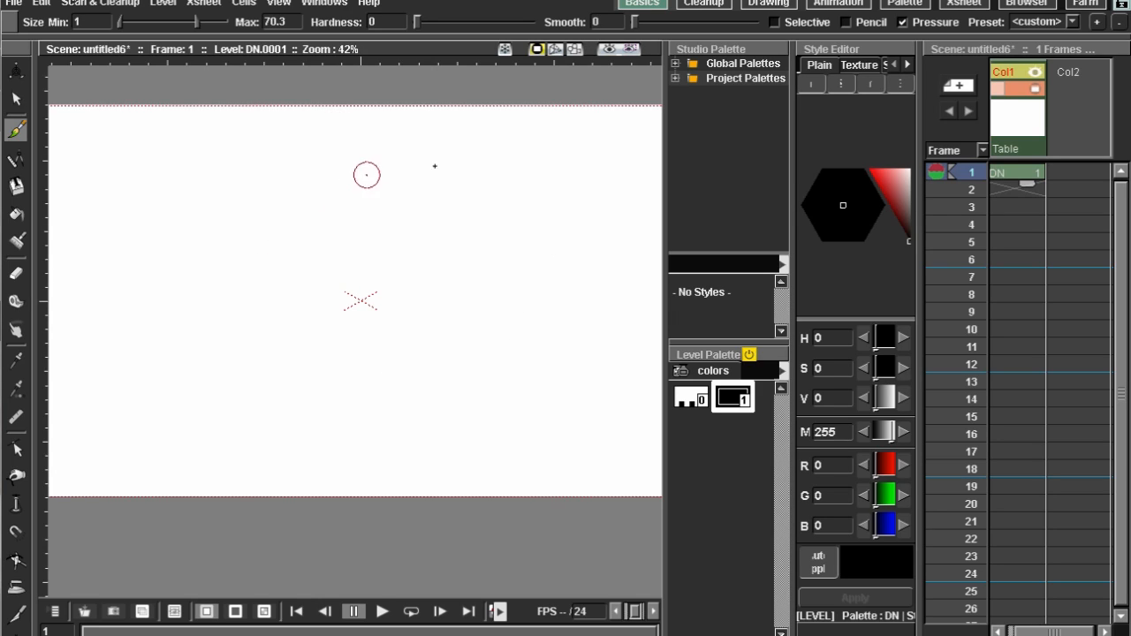
Step: Draw a scribble at hardness 0 and another beside it at hardness 100 to compare their edges
mouse_move(452, 158)
left_mouse_down()
mouse_move(412, 377)
mouse_move(493, 180)
mouse_move(499, 265)
mouse_move(568, 261)
left_mouse_up()
left_click_drag(417, 22, 530, 21)
mouse_move(314, 152)
left_mouse_down()
mouse_move(326, 251)
mouse_move(241, 196)
mouse_move(294, 415)
left_mouse_up()
scroll(372, 313, "up", 2)
scroll(380, 300, "up", 4)
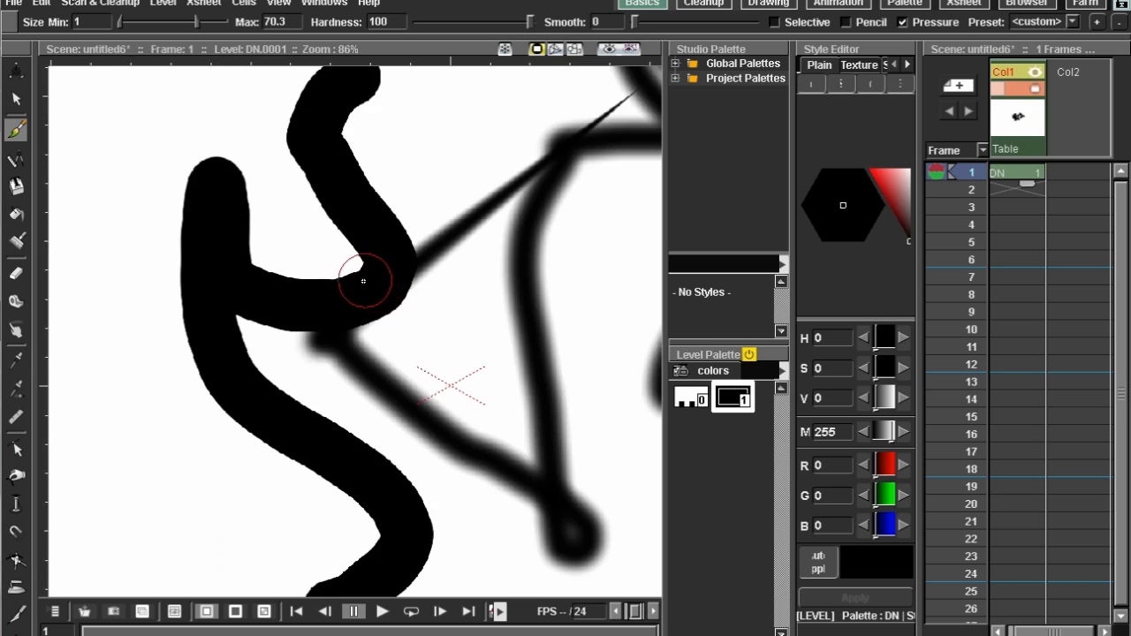
scroll(363, 283, "down", 3)
scroll(364, 283, "down", 2)
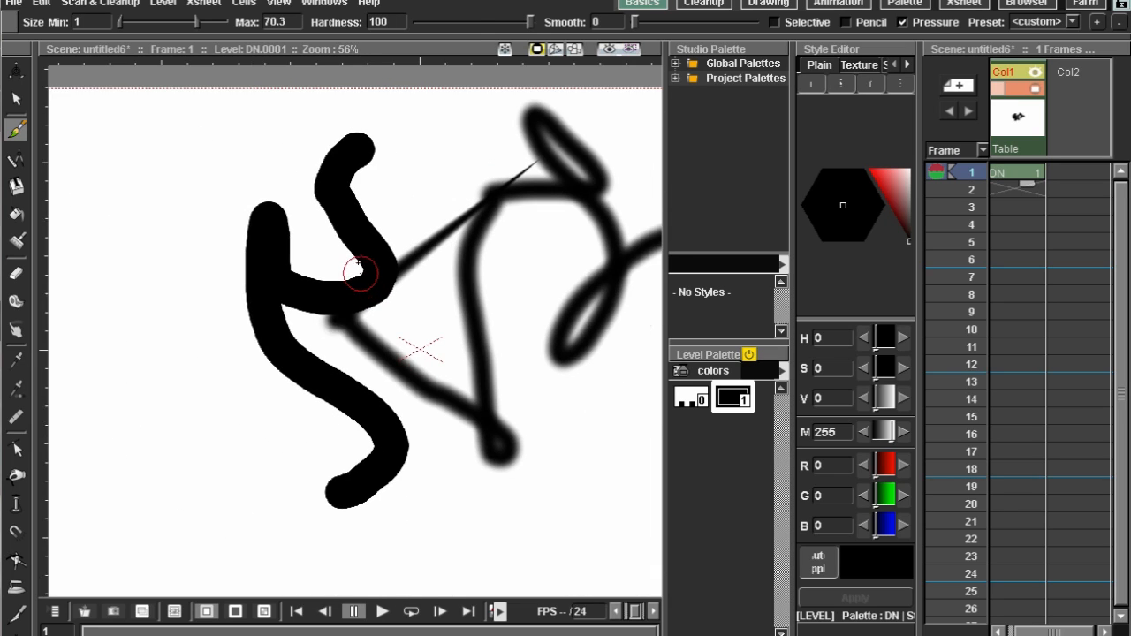
scroll(356, 265, "down", 2)
Step: Draw one scribble with brush hardness 63.43 and another with hardness 86.57, and compare their edges up close
left_click_drag(530, 21, 487, 22)
mouse_move(433, 154)
left_mouse_down()
mouse_move(433, 183)
mouse_move(434, 132)
mouse_move(448, 214)
left_mouse_up()
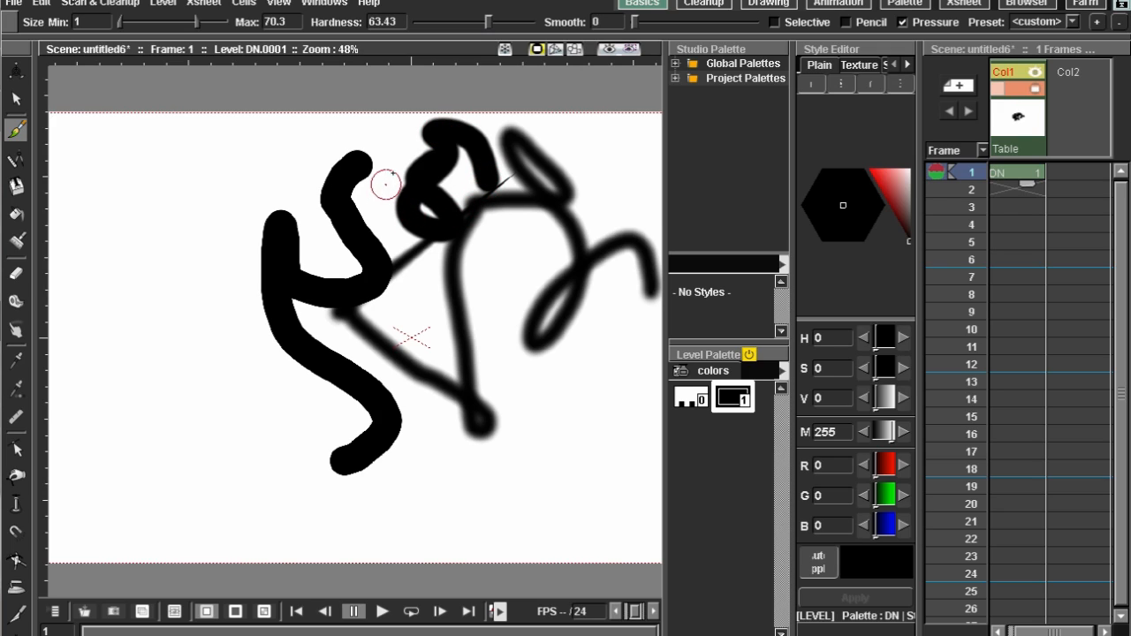
left_click_drag(487, 21, 515, 21)
mouse_move(225, 163)
left_mouse_down()
mouse_move(234, 300)
mouse_move(202, 210)
mouse_move(322, 115)
left_mouse_up()
scroll(353, 190, "up", 4)
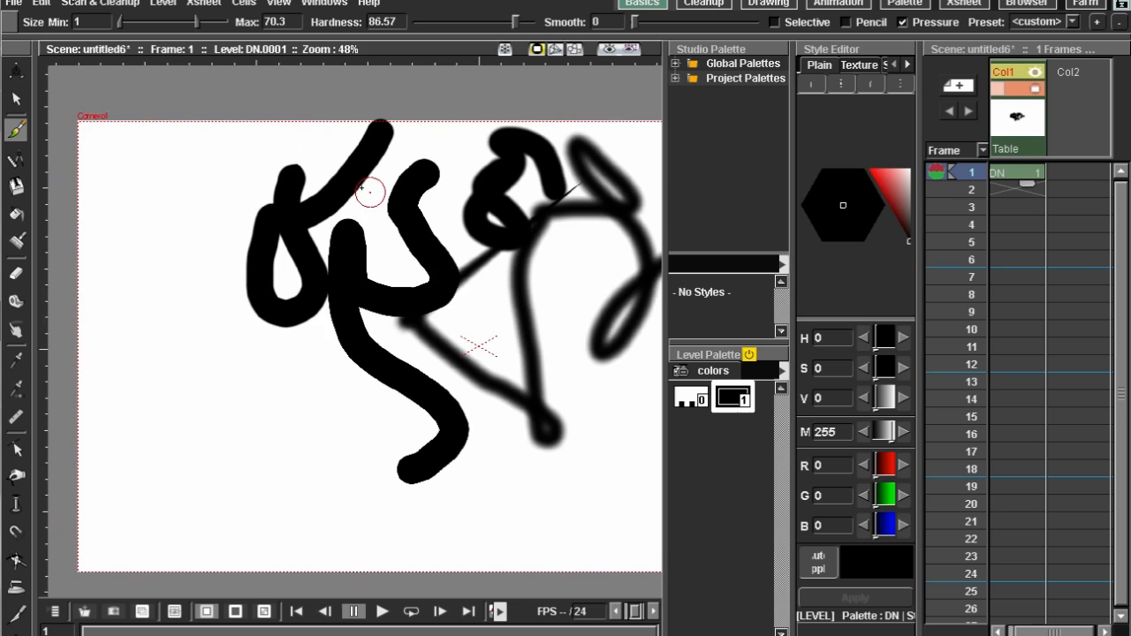
scroll(335, 213, "up", 4)
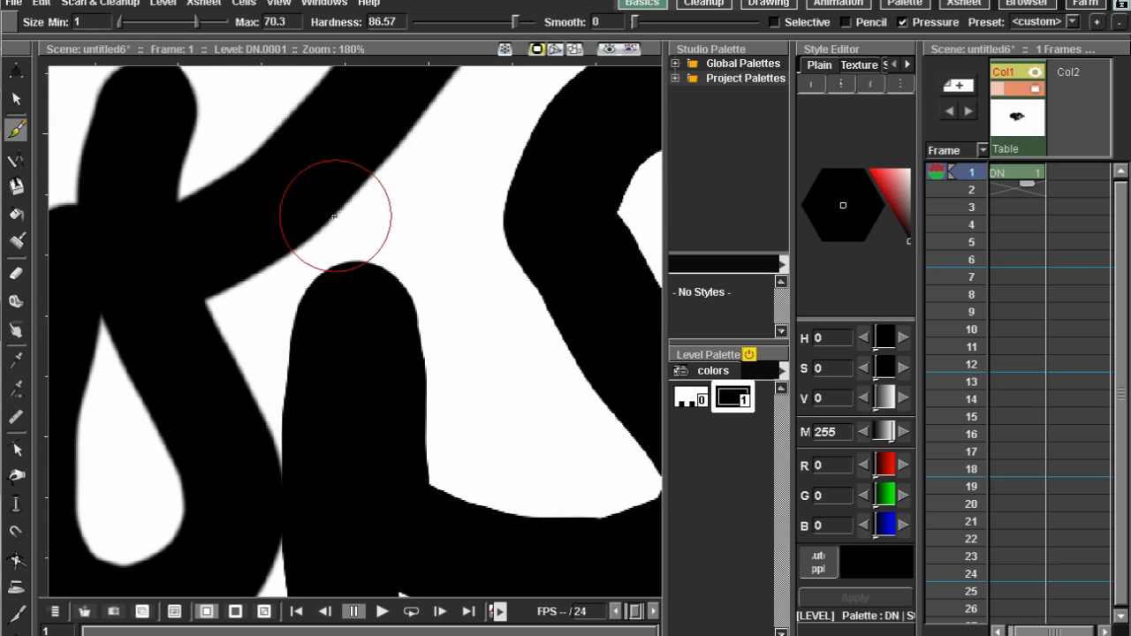
scroll(335, 214, "down", 3)
scroll(335, 214, "down", 4)
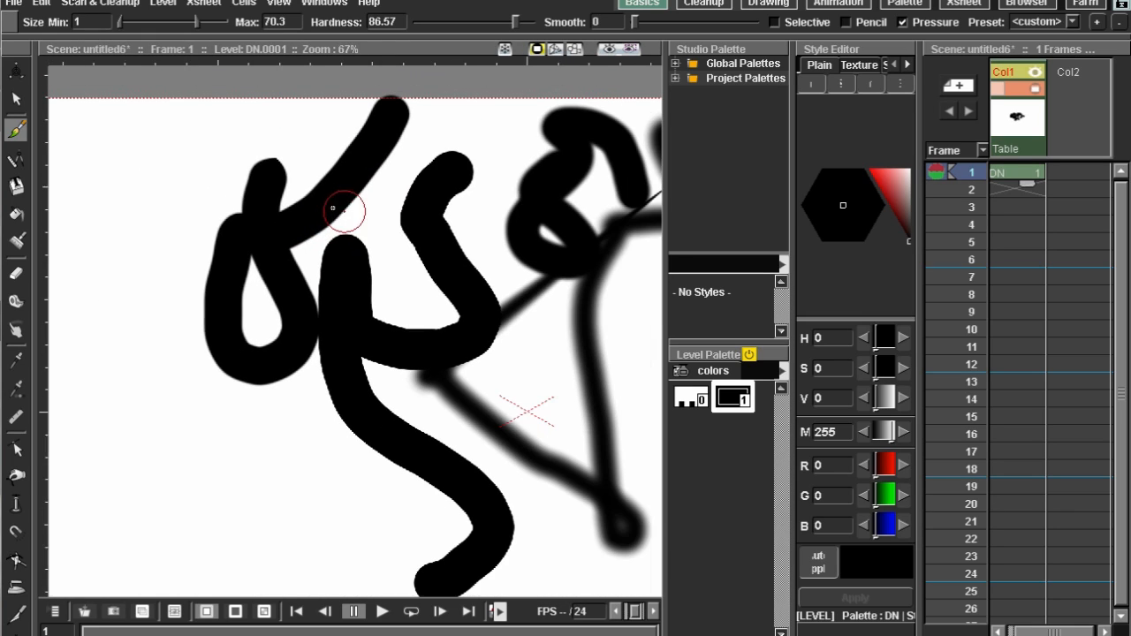
scroll(418, 229, "up", 2)
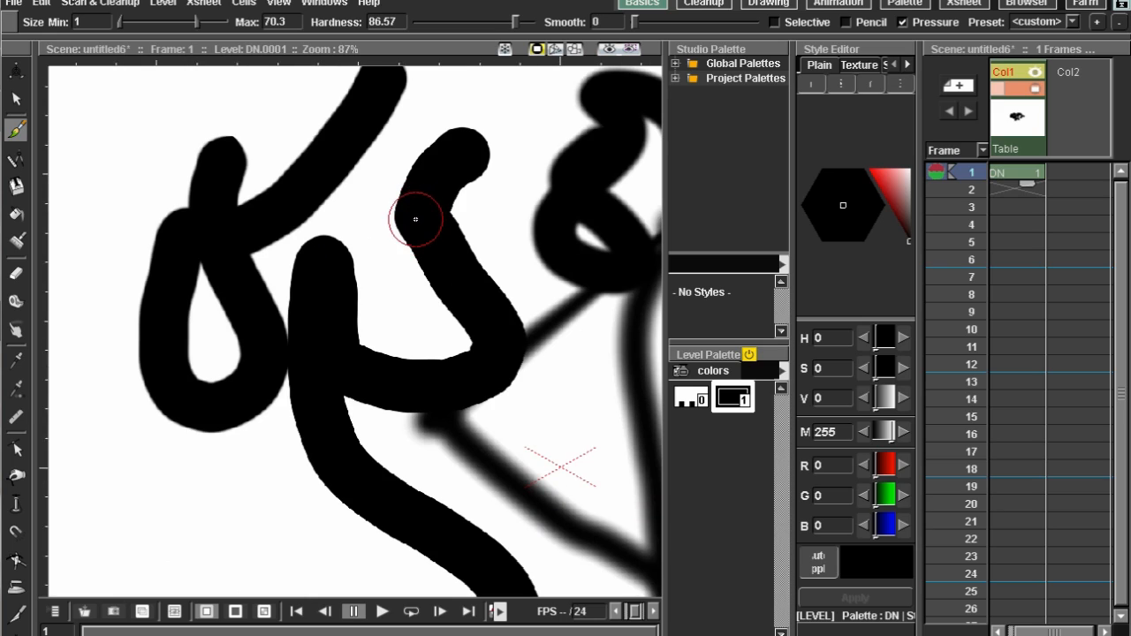
scroll(344, 171, "down", 2)
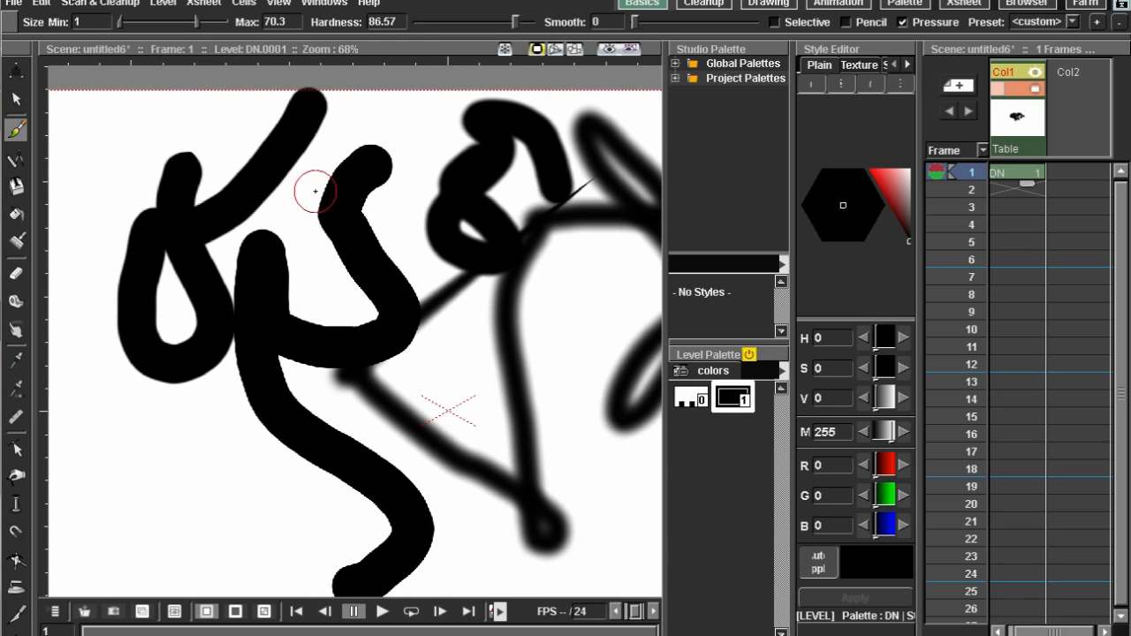
Step: Undo all the hardness test strokes to clear the canvas
key("ctrl+z")
key("ctrl+z")
key("ctrl+z")
key("ctrl+z")
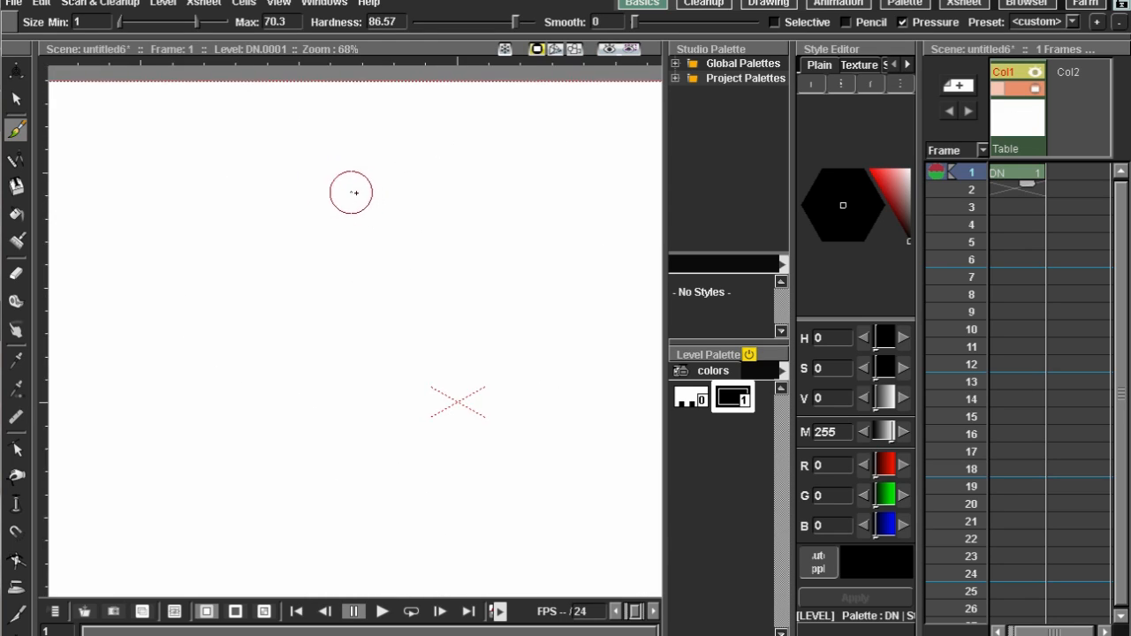
scroll(351, 207, "down", 2)
scroll(352, 207, "down", 1)
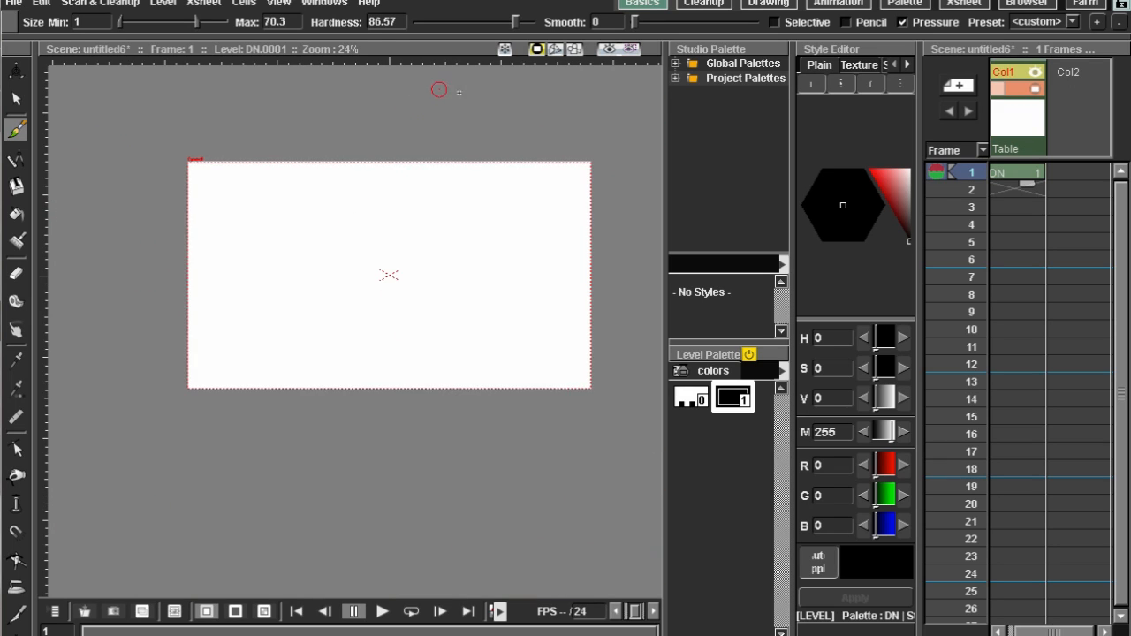
scroll(451, 97, "up", 4)
scroll(429, 194, "down", 3)
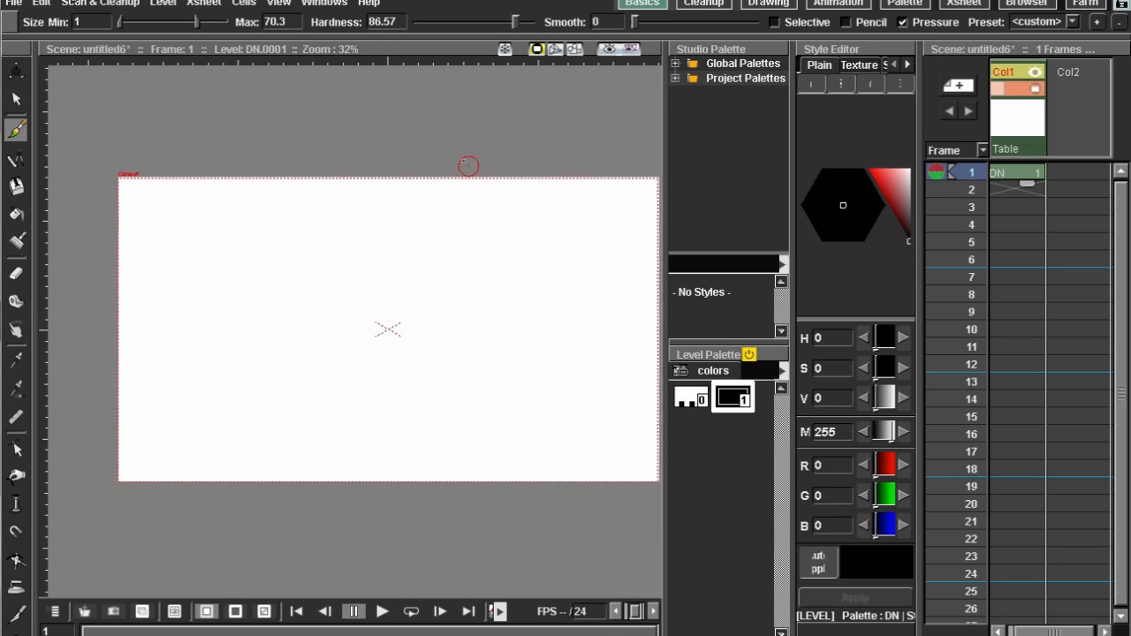
left_click_drag(468, 164, 422, 141)
left_click_drag(572, 160, 593, 134)
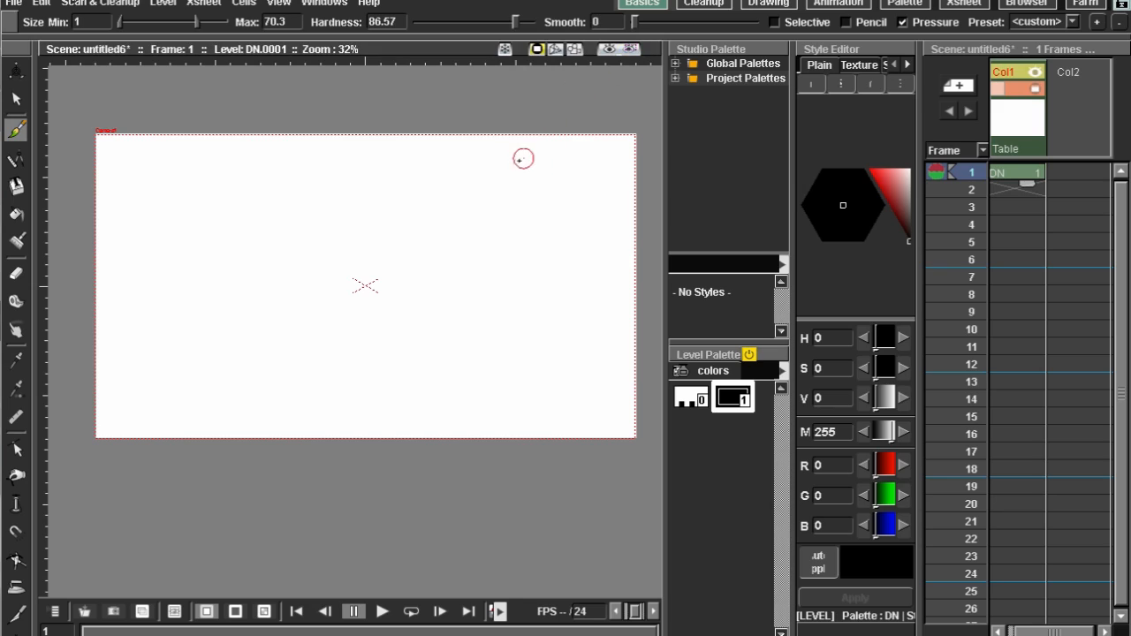
left_click_drag(520, 160, 508, 153)
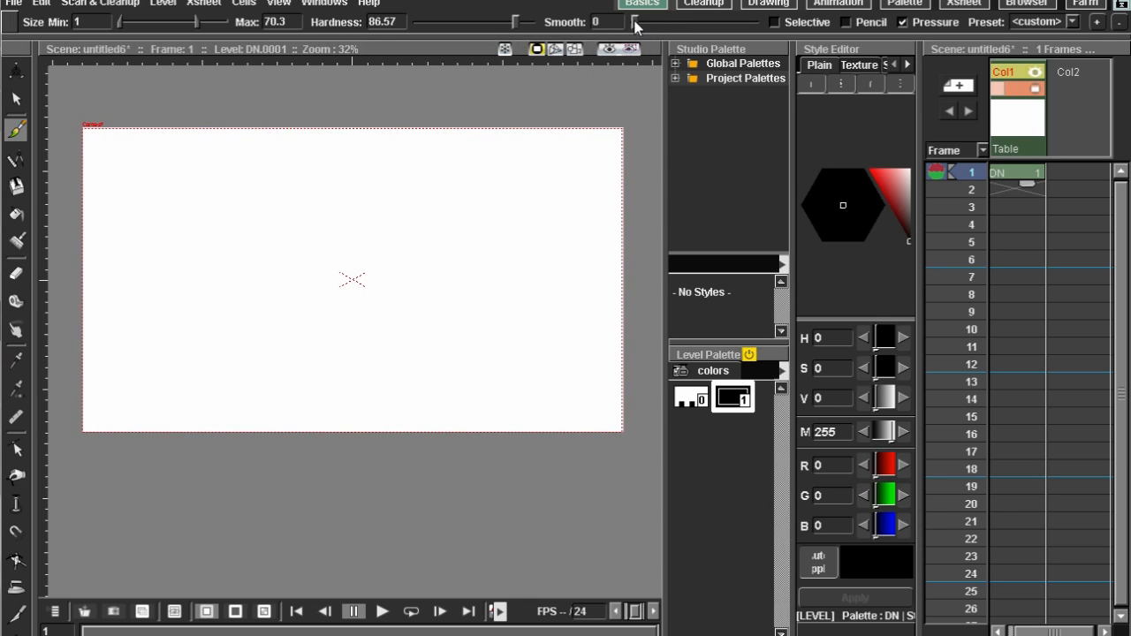
Step: Set the brush smoothing to 11.35, try several strokes including a rough circle, and undo each one
left_click_drag(640, 22, 661, 27)
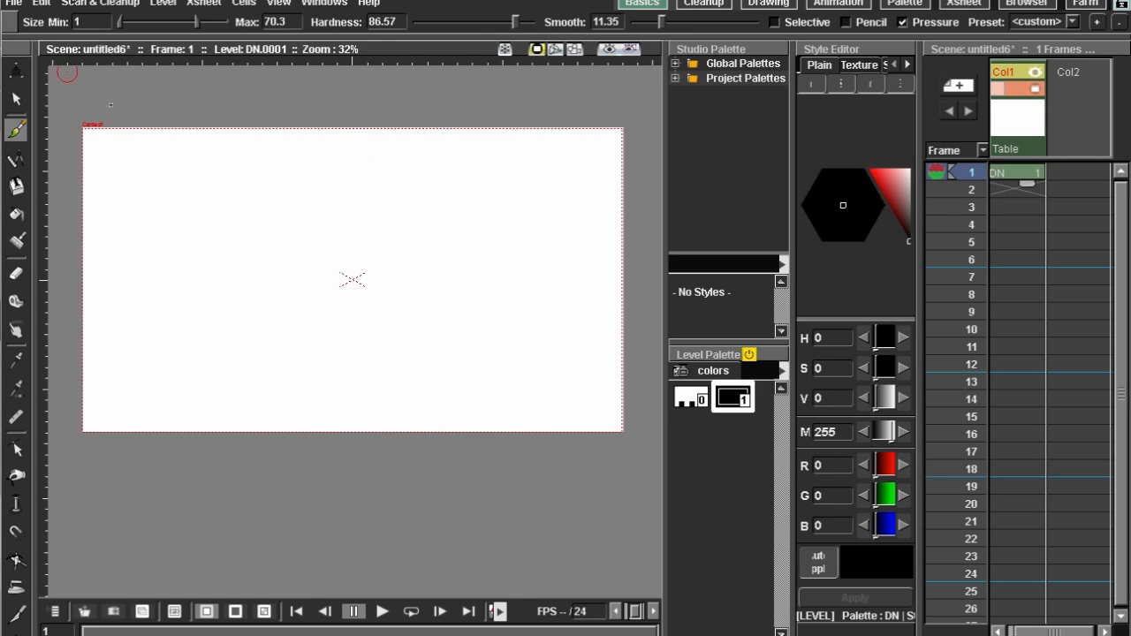
mouse_move(286, 188)
left_mouse_down()
mouse_move(270, 263)
mouse_move(460, 161)
mouse_move(469, 235)
mouse_move(363, 277)
left_mouse_up()
key("ctrl+z")
mouse_move(418, 175)
left_mouse_down()
mouse_move(360, 230)
mouse_move(439, 222)
mouse_move(480, 252)
mouse_move(467, 298)
mouse_move(385, 300)
mouse_move(324, 253)
mouse_move(262, 273)
mouse_move(289, 335)
mouse_move(381, 349)
mouse_move(439, 388)
mouse_move(435, 440)
mouse_move(508, 389)
mouse_move(519, 262)
mouse_move(458, 144)
mouse_move(493, 139)
mouse_move(433, 154)
mouse_move(409, 175)
mouse_move(442, 212)
left_mouse_up()
key("ctrl+z")
mouse_move(347, 160)
left_mouse_down()
mouse_move(291, 233)
mouse_move(351, 300)
mouse_move(427, 234)
mouse_move(336, 155)
mouse_move(309, 161)
left_mouse_up()
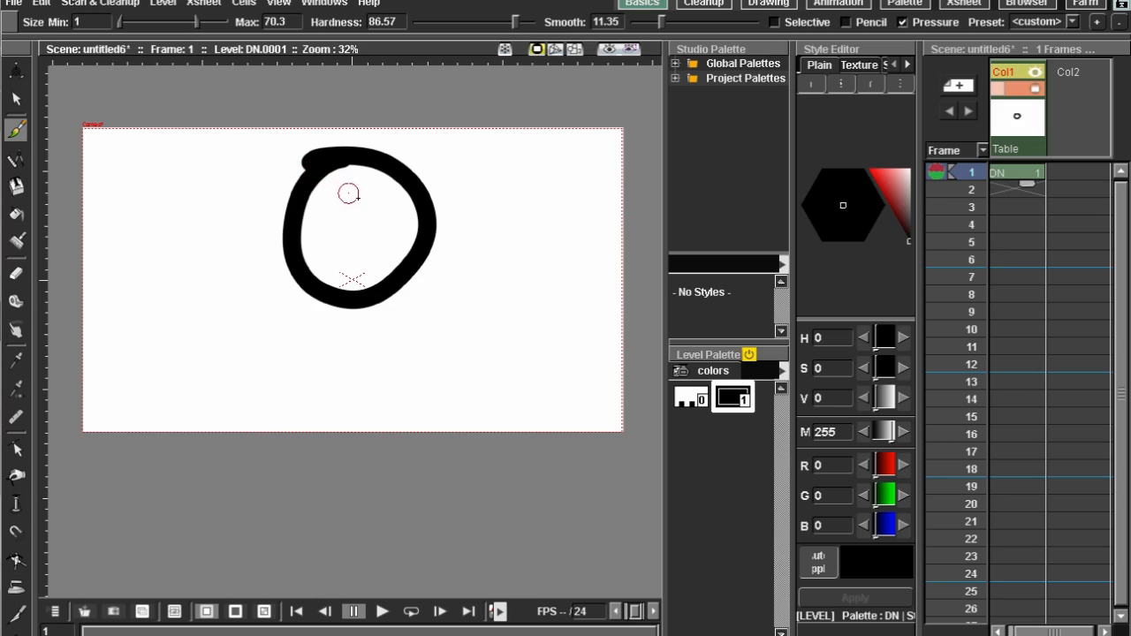
key("ctrl+z")
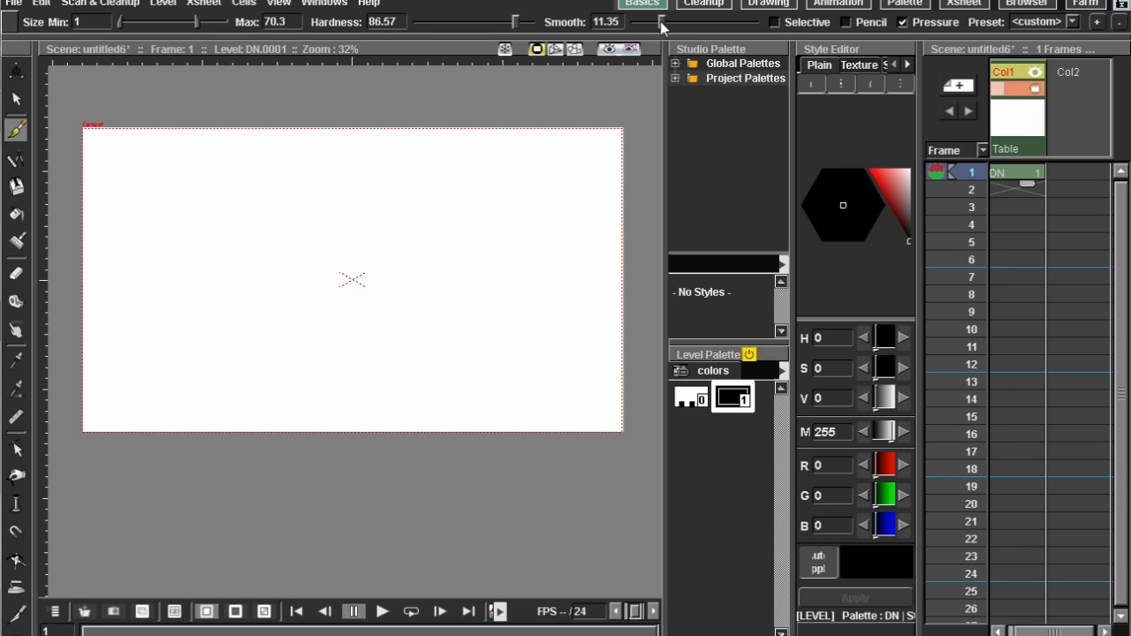
Step: Set the brush smoothing to 50, try several long looping strokes, and undo each one
mouse_move(332, 166)
left_mouse_down()
mouse_move(279, 221)
mouse_move(291, 278)
mouse_move(334, 298)
mouse_move(392, 275)
mouse_move(426, 149)
mouse_move(507, 180)
mouse_move(523, 241)
mouse_move(511, 291)
mouse_move(456, 333)
mouse_move(313, 332)
mouse_move(235, 274)
mouse_move(194, 207)
mouse_move(225, 149)
mouse_move(287, 140)
mouse_move(300, 174)
mouse_move(354, 93)
mouse_move(401, 131)
mouse_move(407, 172)
mouse_move(391, 201)
mouse_move(325, 179)
left_mouse_up()
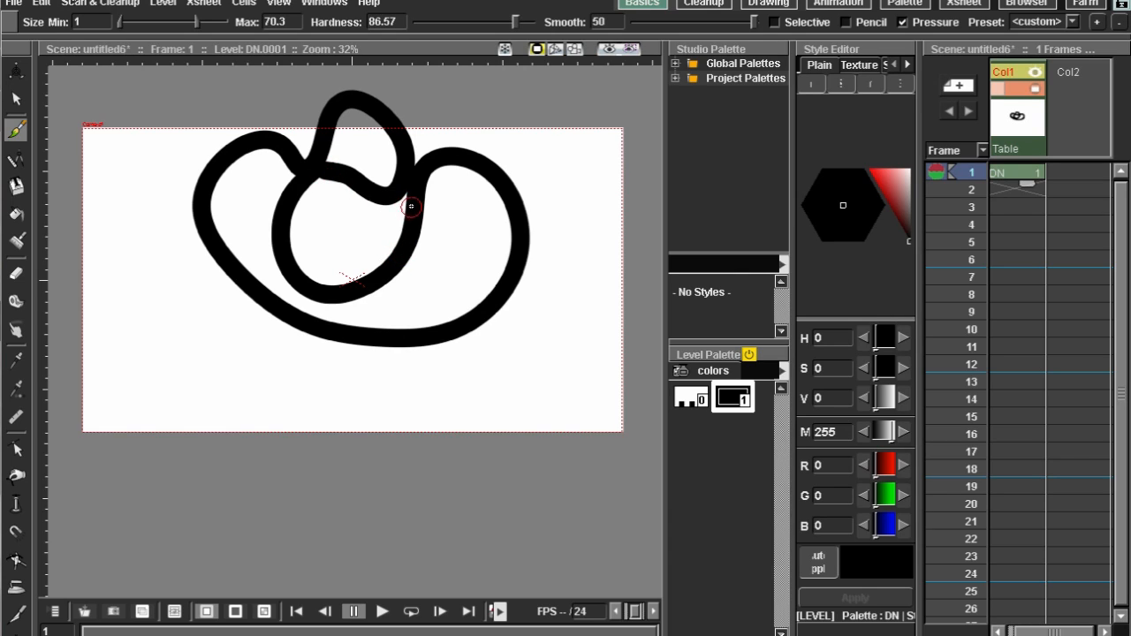
key("ctrl+z")
mouse_move(397, 159)
left_mouse_down()
mouse_move(317, 320)
mouse_move(373, 339)
mouse_move(435, 286)
mouse_move(384, 165)
mouse_move(339, 195)
mouse_move(356, 244)
mouse_move(417, 231)
mouse_move(461, 187)
left_mouse_up()
key("ctrl+z")
mouse_move(477, 138)
left_mouse_down()
mouse_move(391, 184)
mouse_move(379, 315)
mouse_move(458, 282)
mouse_move(327, 190)
mouse_move(217, 241)
mouse_move(338, 347)
left_mouse_up()
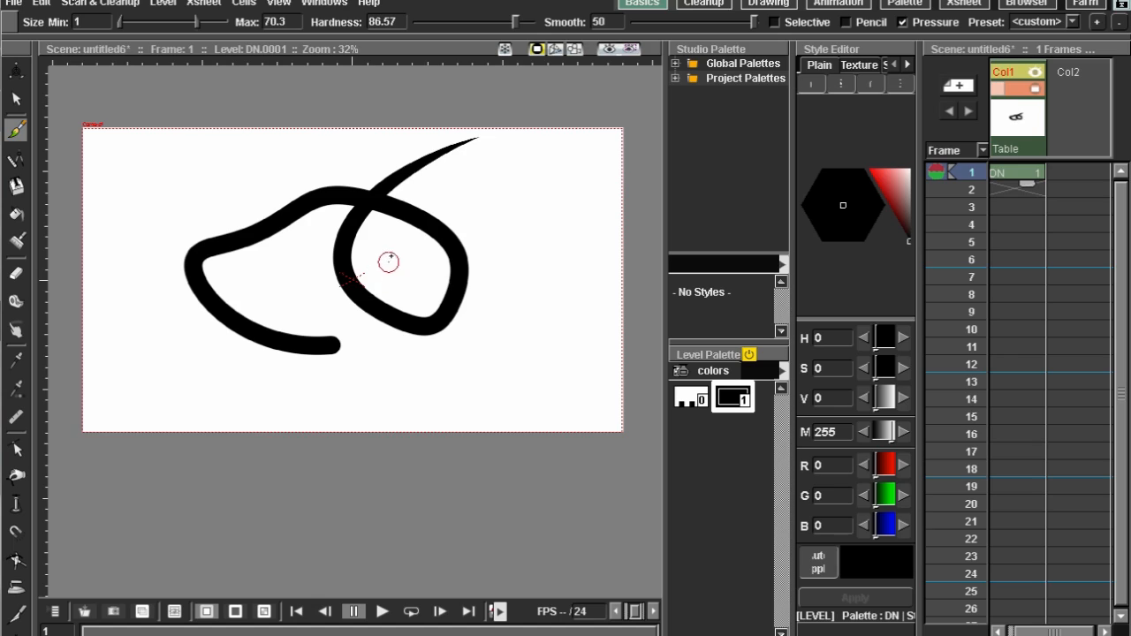
left_click_drag(382, 175, 415, 174)
key("ctrl+z")
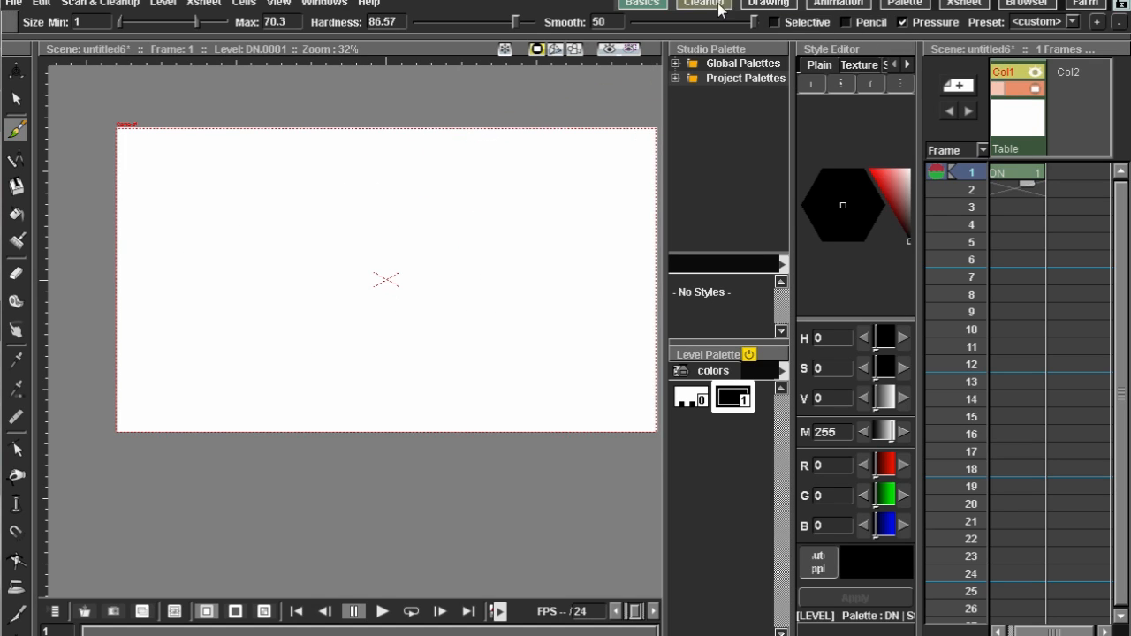
Step: Enable the brush's Pencil mode, set smoothing to 0, draw a thick figure-eight shape, and inspect its edges
left_click(870, 21)
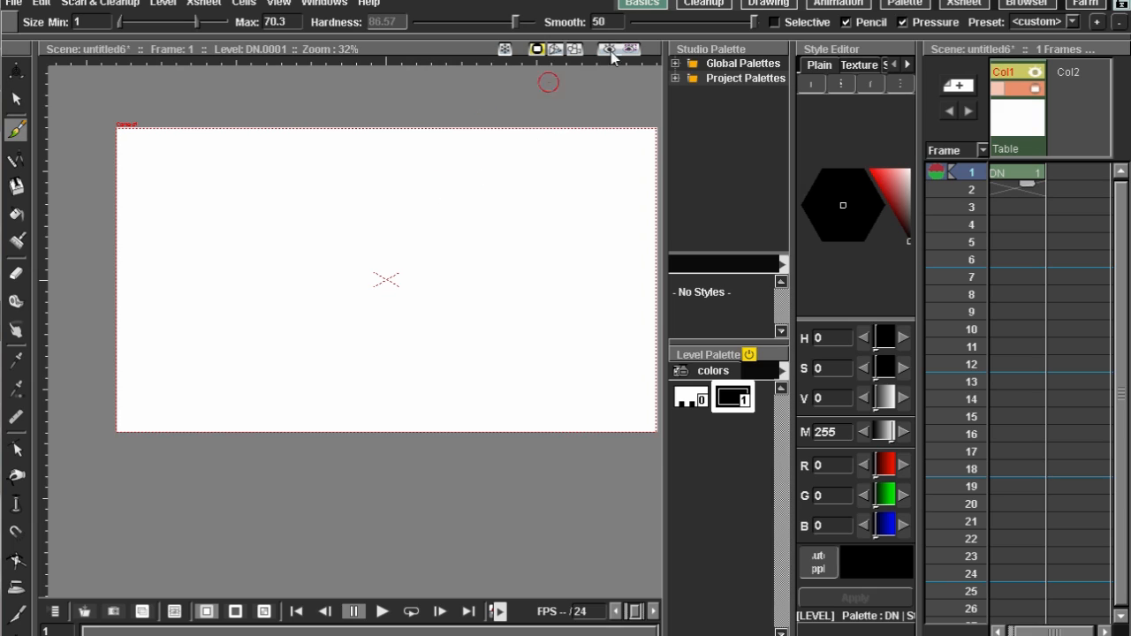
left_click_drag(753, 24, 610, 24)
mouse_move(450, 175)
left_mouse_down()
mouse_move(493, 191)
mouse_move(482, 179)
left_mouse_up()
left_click_drag(429, 199, 406, 225)
scroll(432, 192, "up", 6)
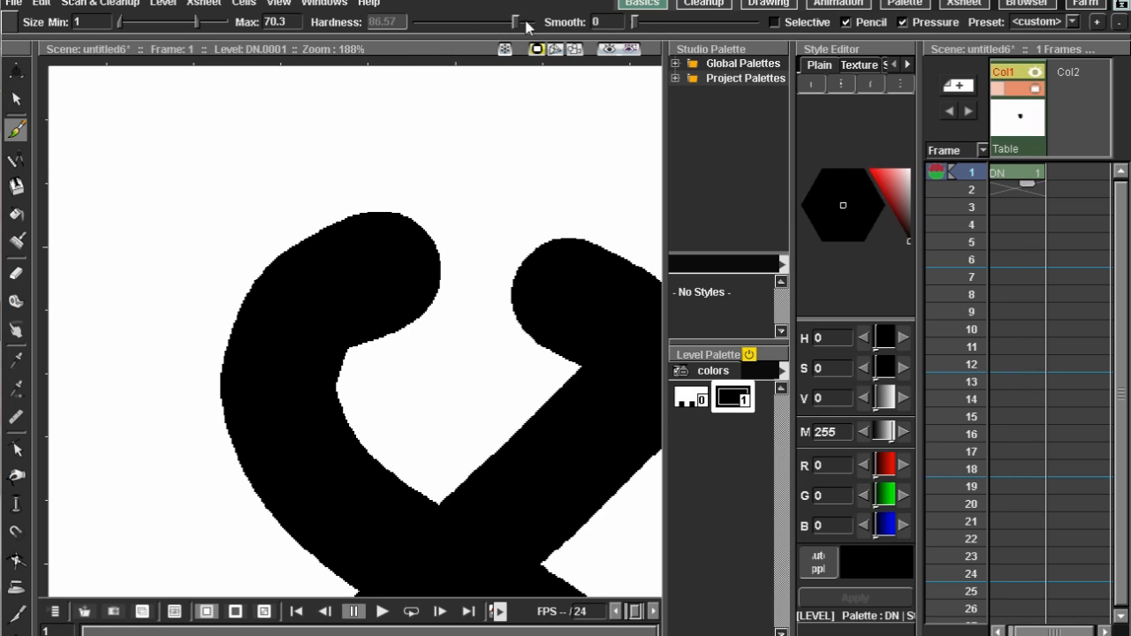
scroll(500, 182, "down", 6)
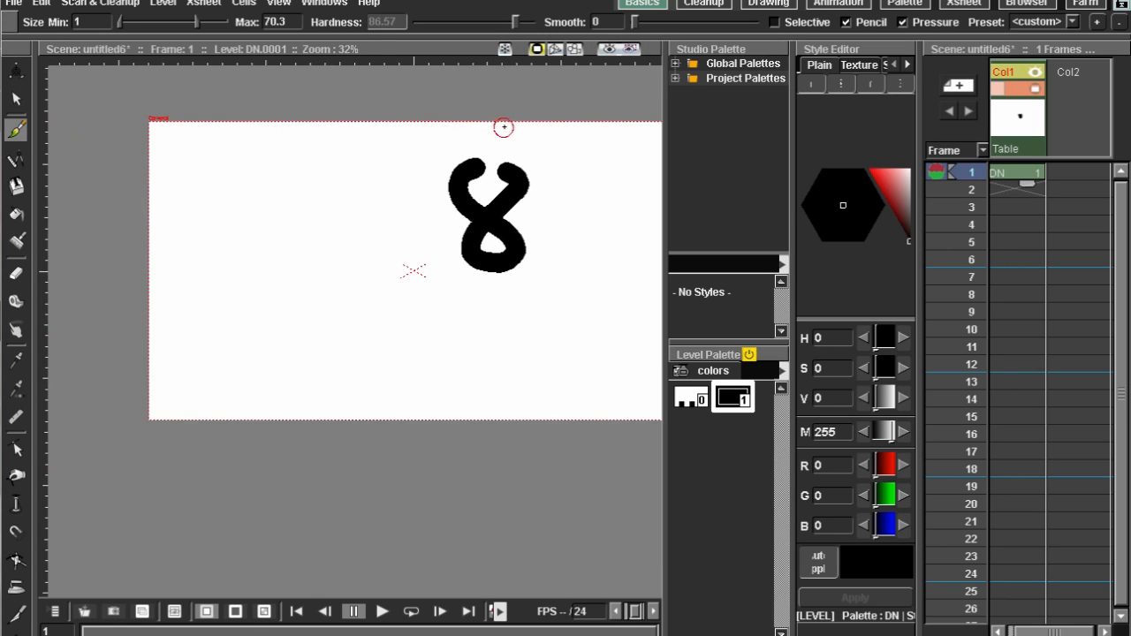
Step: Disable the brush's Pencil mode and undo the thick figure-eight stroke
left_click(846, 22)
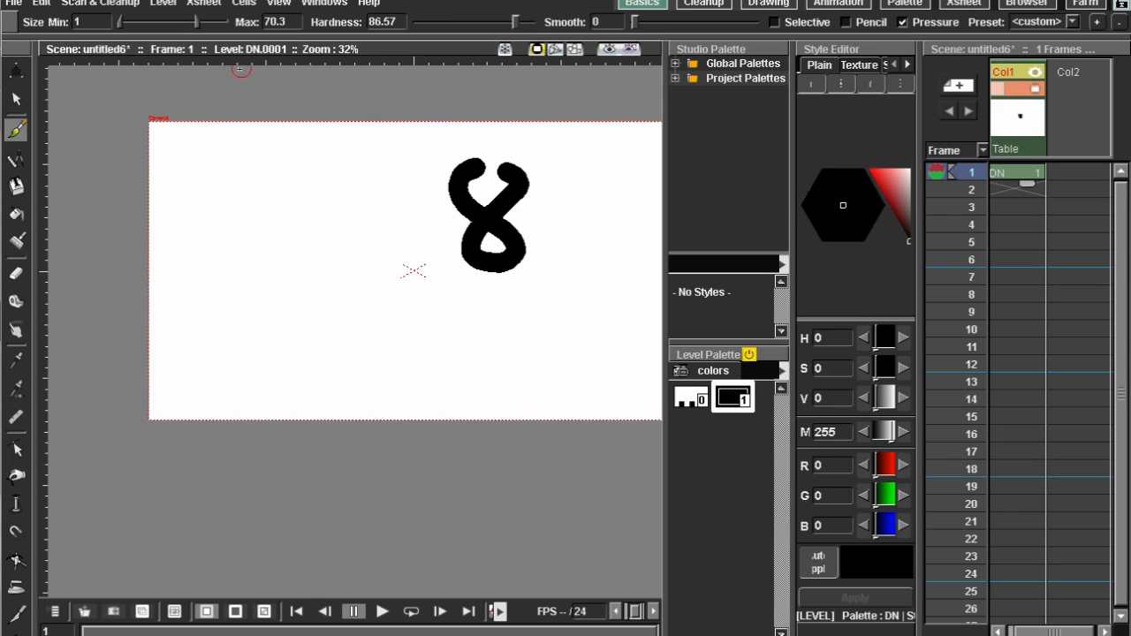
key("ctrl+z")
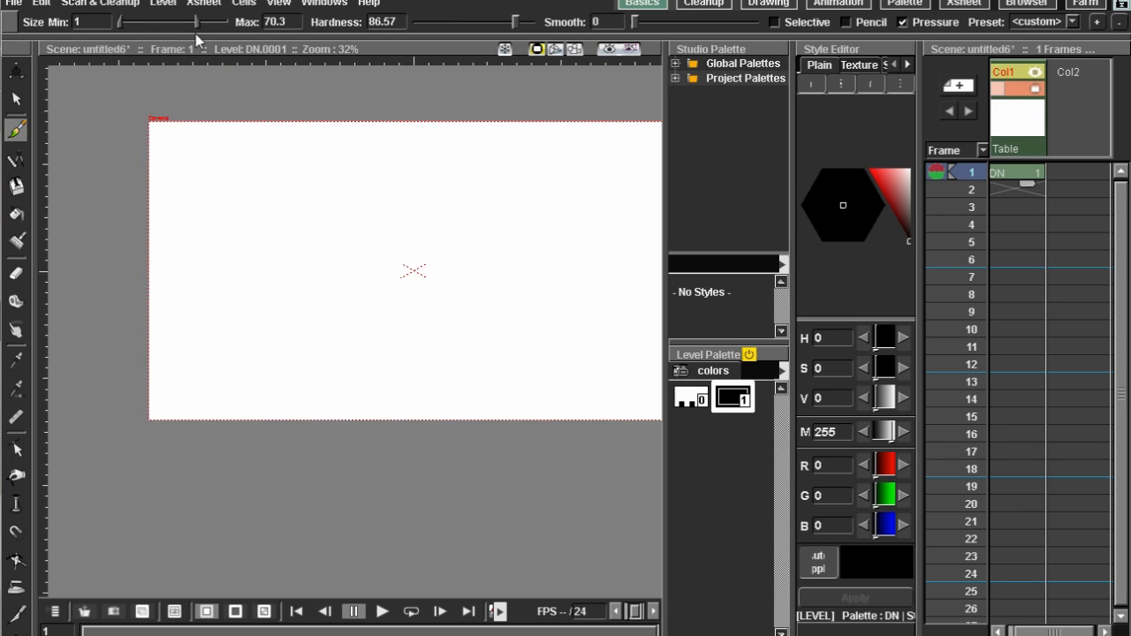
Step: Try two pressure-sensitive test strokes on the canvas and undo both
mouse_move(121, 24)
left_mouse_down()
mouse_move(137, 25)
mouse_move(117, 22)
left_mouse_up()
left_click_drag(555, 168, 466, 294)
mouse_move(436, 184)
left_mouse_down()
mouse_move(430, 320)
mouse_move(454, 363)
mouse_move(360, 339)
mouse_move(467, 290)
mouse_move(521, 283)
left_mouse_up()
key("ctrl+z")
key("ctrl+z")
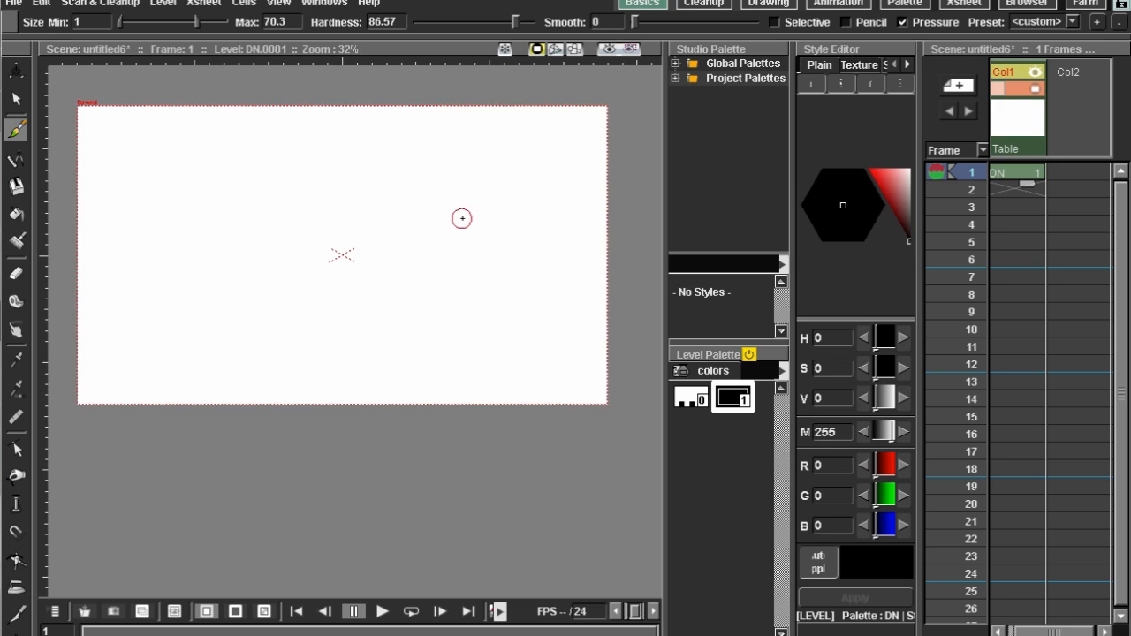
Step: Set the brush smoothing to 11.35, then draw a long looping test stroke and undo it
left_click(1028, 27)
left_click(999, 30)
left_click(1020, 28)
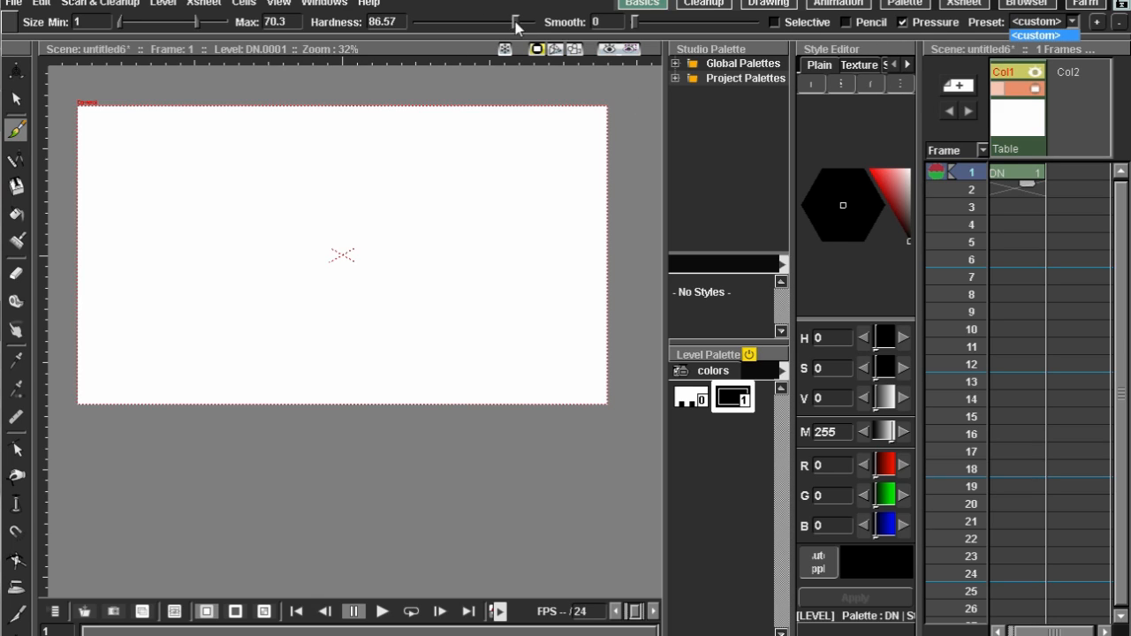
left_click(640, 30)
left_click_drag(636, 26, 665, 33)
mouse_move(479, 162)
left_mouse_down()
mouse_move(496, 255)
mouse_move(419, 304)
mouse_move(370, 221)
mouse_move(388, 156)
mouse_move(430, 252)
mouse_move(583, 152)
mouse_move(582, 268)
left_mouse_up()
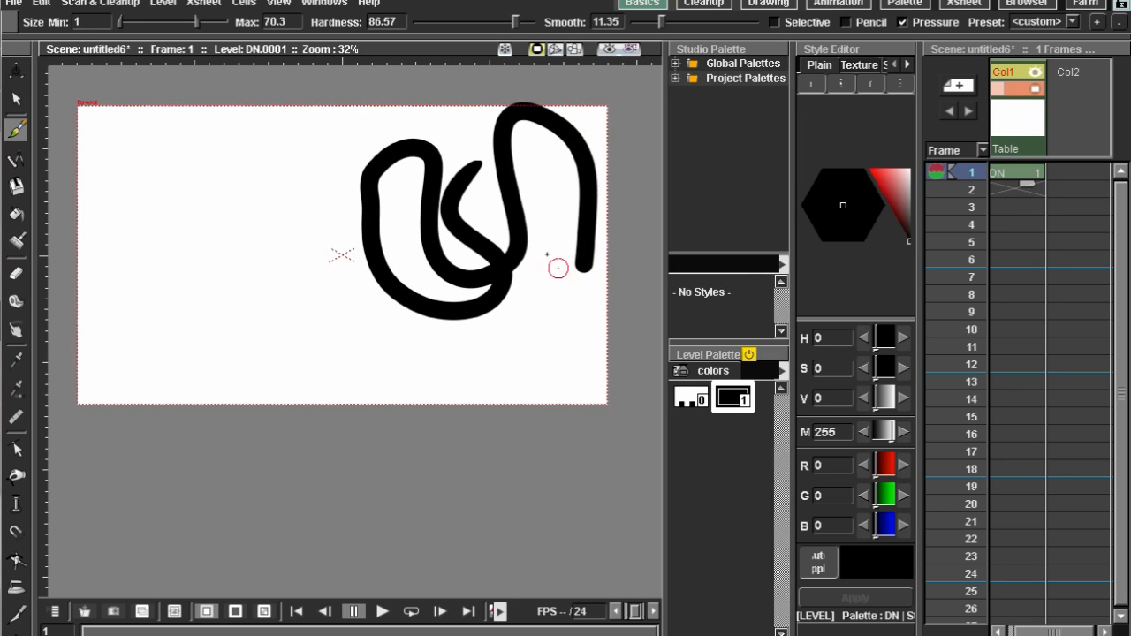
key("ctrl+z")
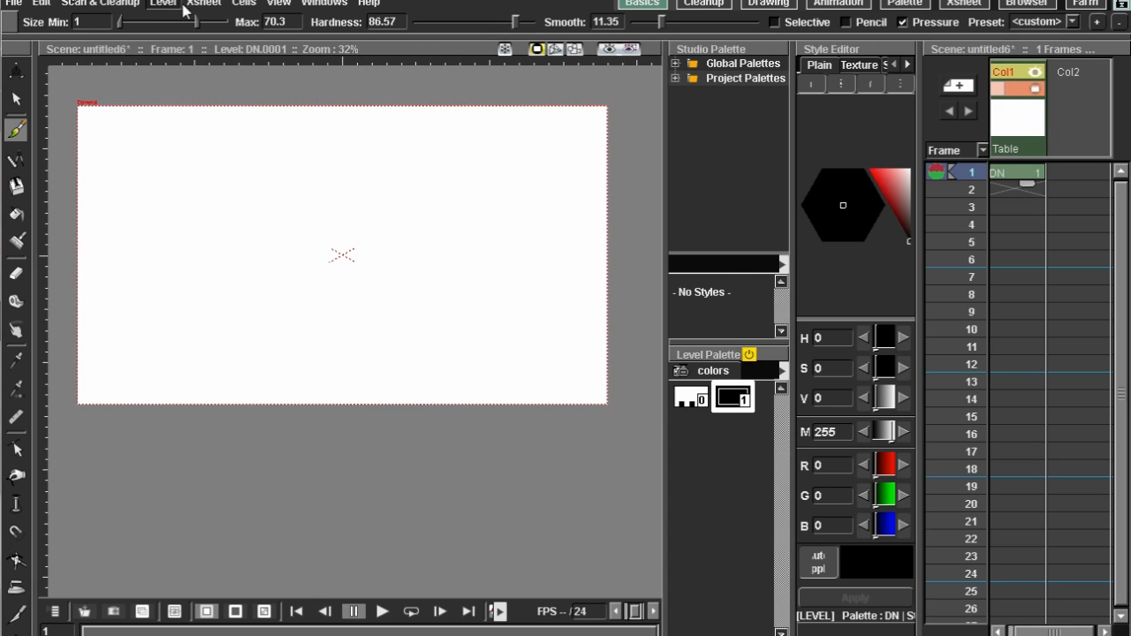
Step: Try maximum brush sizes of 10.9 and 18.33 with one looping stroke each, undoing both strokes
left_click_drag(193, 21, 130, 20)
mouse_move(360, 187)
left_mouse_down()
mouse_move(394, 232)
mouse_move(434, 157)
left_mouse_up()
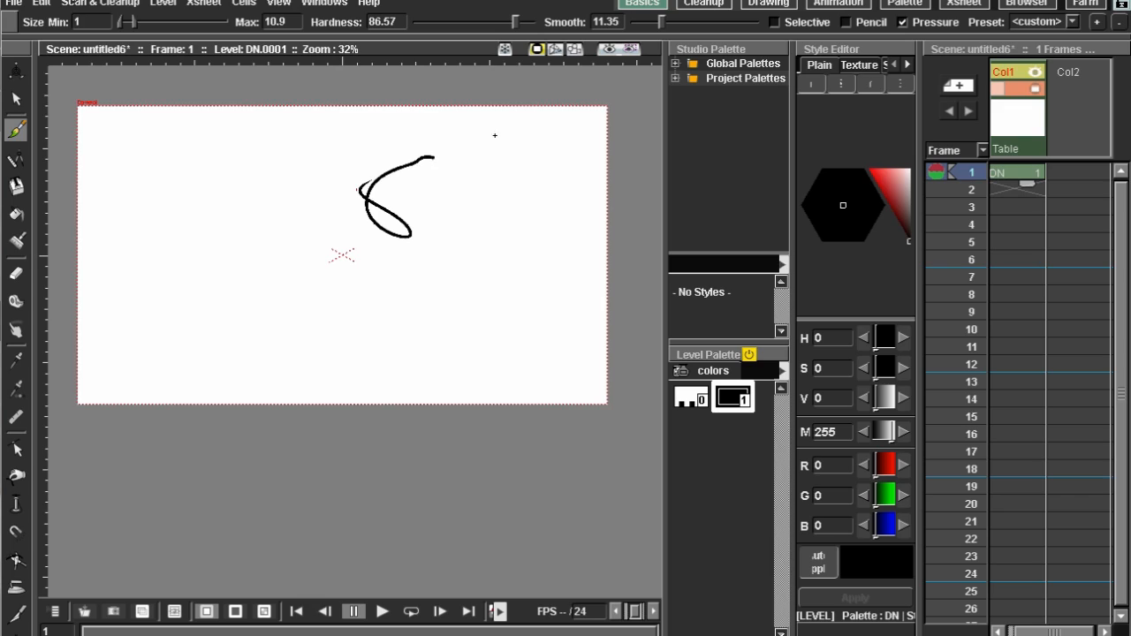
key("ctrl+z")
left_click_drag(138, 19, 143, 23)
mouse_move(311, 146)
left_mouse_down()
mouse_move(358, 224)
mouse_move(339, 181)
mouse_move(385, 195)
mouse_move(433, 159)
mouse_move(489, 241)
mouse_move(527, 206)
left_mouse_up()
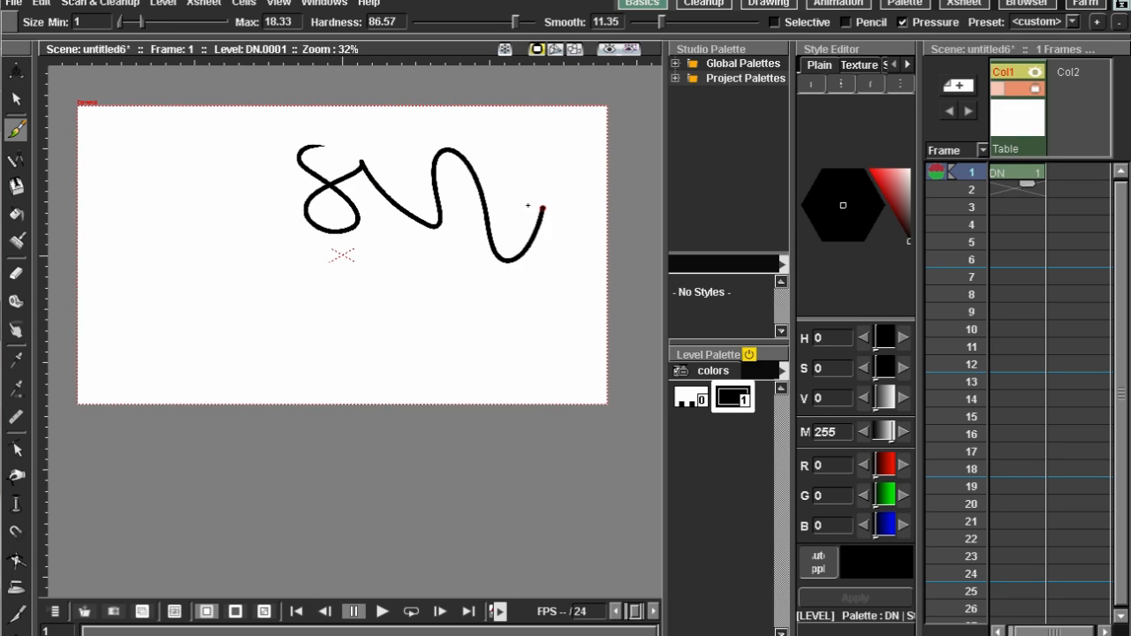
key("ctrl+z")
Step: Set the maximum brush size to 13.38, then draw a test stroke and undo it
left_click_drag(138, 19, 134, 24)
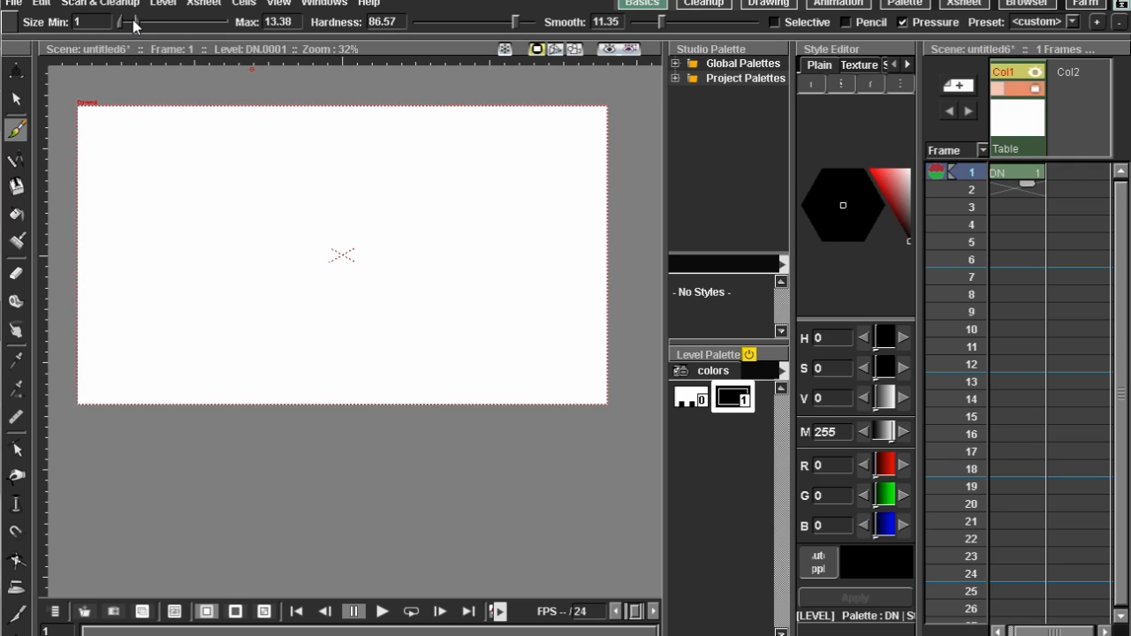
mouse_move(310, 146)
left_mouse_down()
mouse_move(329, 205)
mouse_move(383, 284)
mouse_move(391, 188)
mouse_move(493, 245)
mouse_move(507, 167)
mouse_move(530, 262)
left_mouse_up()
key("ctrl+z")
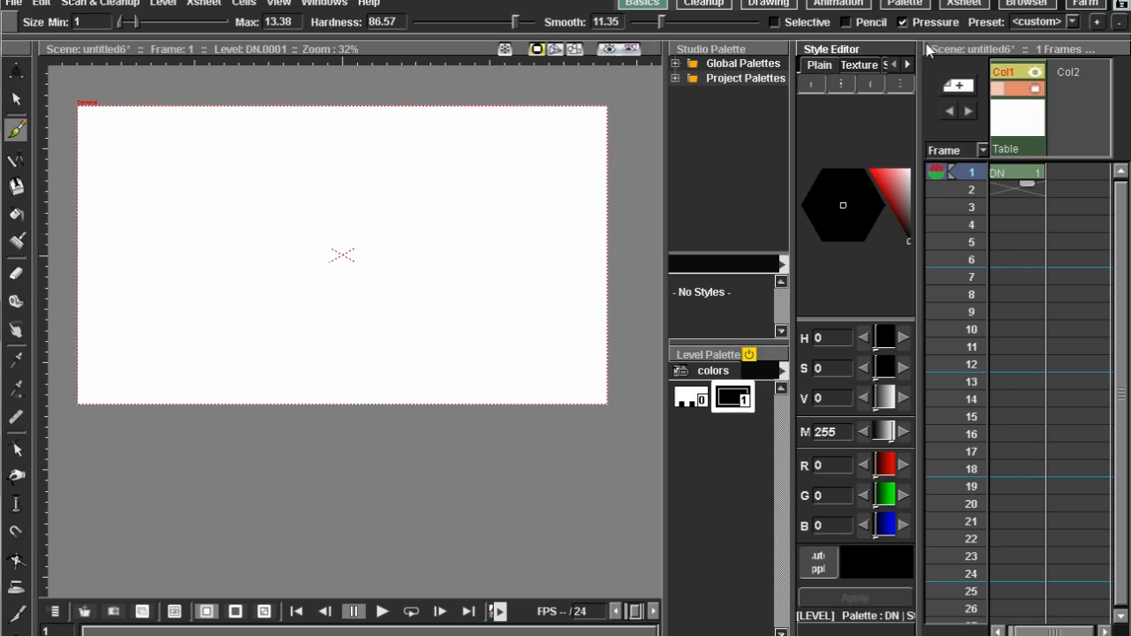
Step: Save the current brush settings as a preset named "Line art" and choose it in the preset list
left_click(1032, 22)
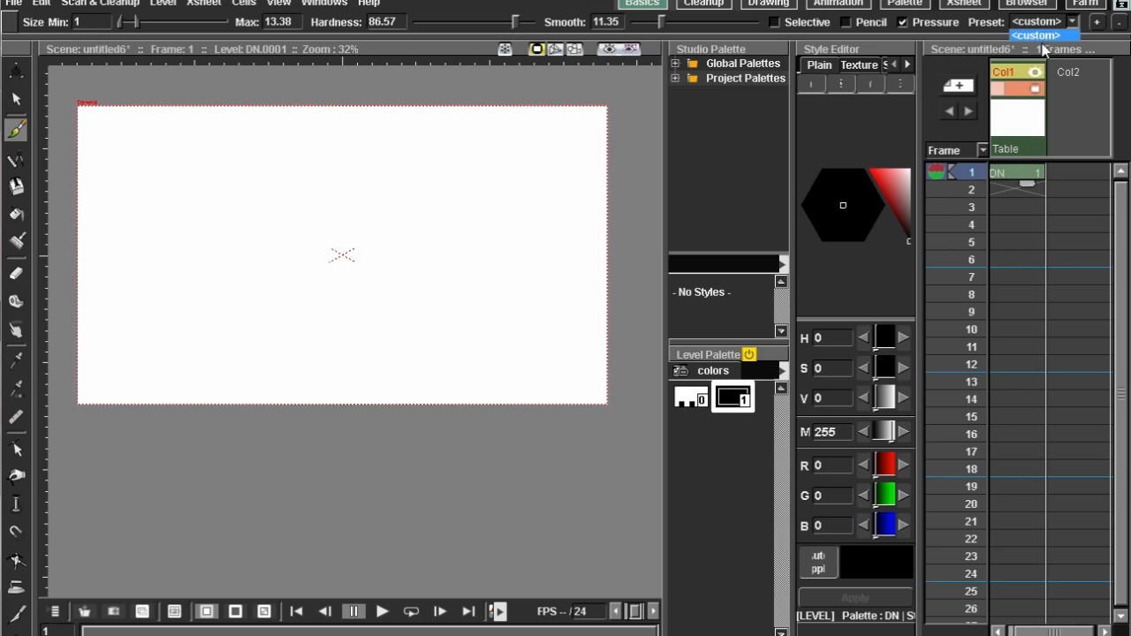
left_click(1096, 23)
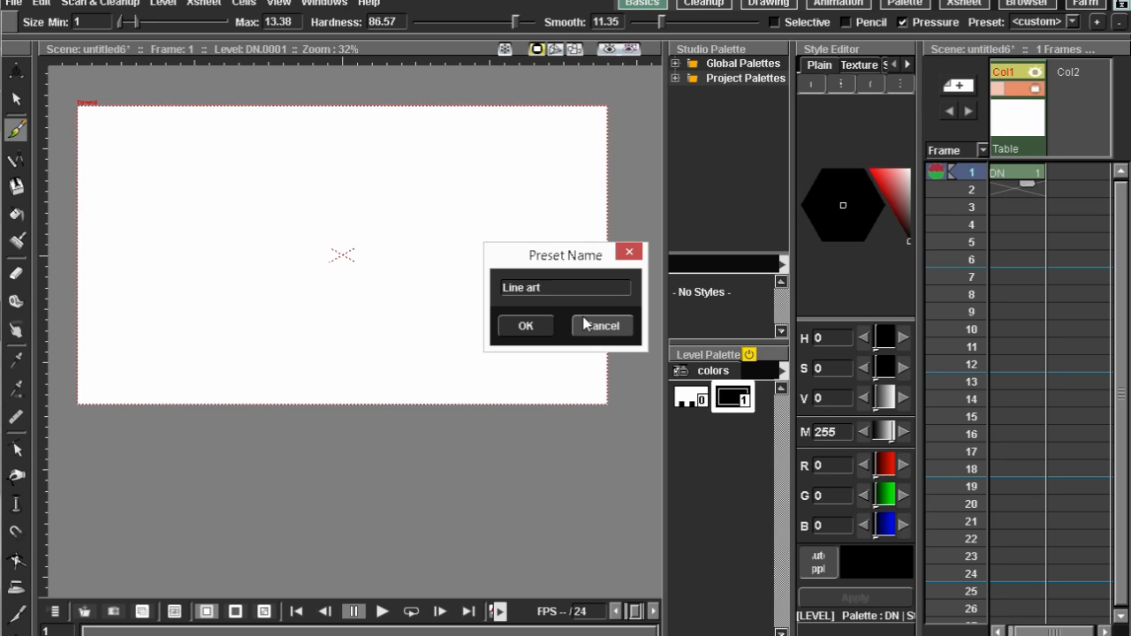
left_click(525, 325)
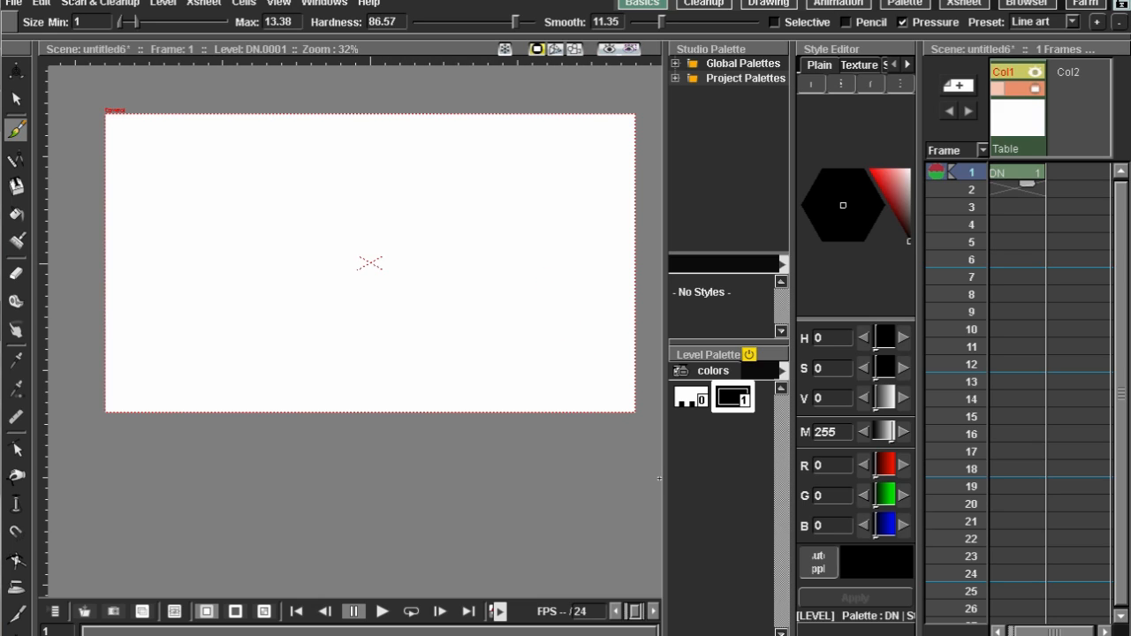
left_click(1043, 23)
left_click(1045, 37)
left_click(1043, 24)
left_click(1027, 43)
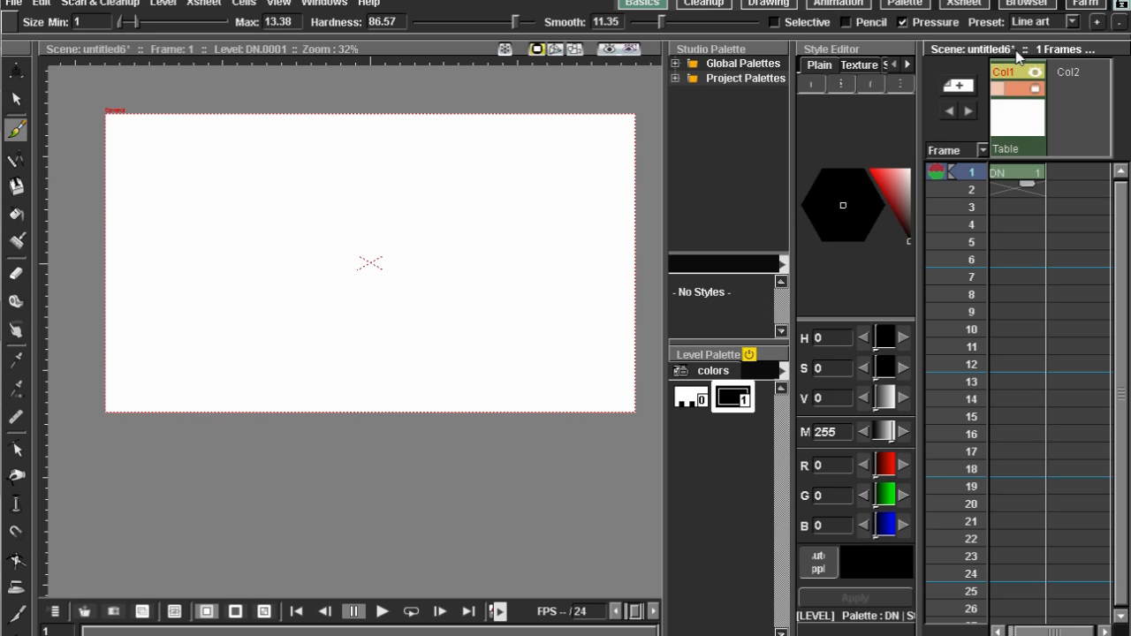
Step: Extend the frame 1 drawing in Col1 through frame 20 and play the scene
left_click_drag(450, 337, 461, 310)
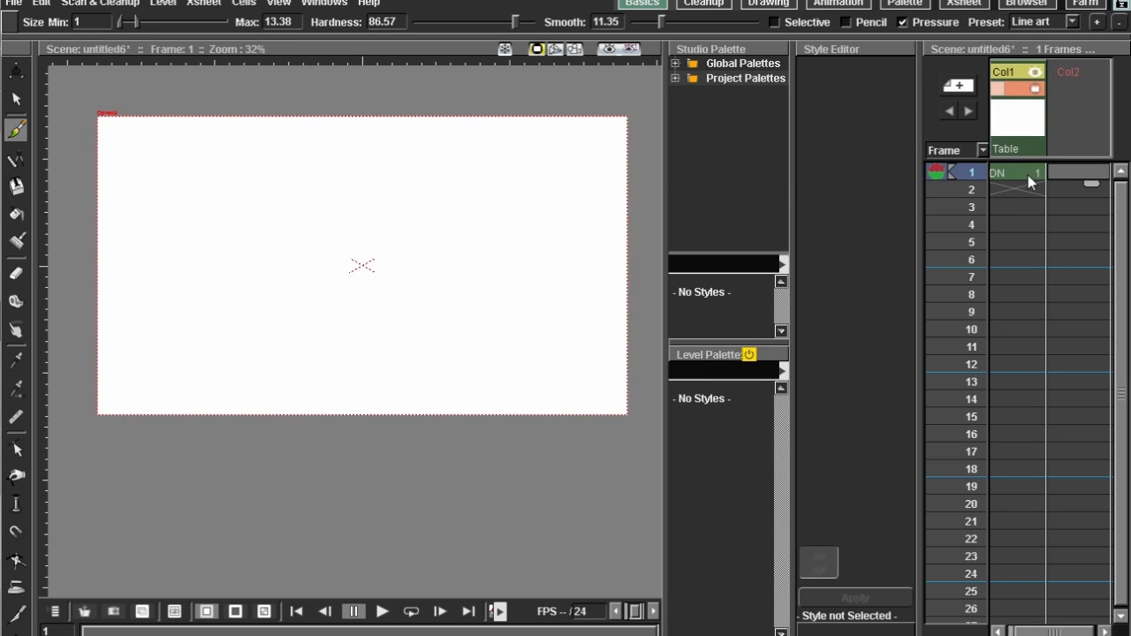
mouse_move(1027, 183)
left_mouse_down()
mouse_move(1028, 517)
mouse_move(1017, 467)
mouse_move(1019, 189)
left_mouse_up()
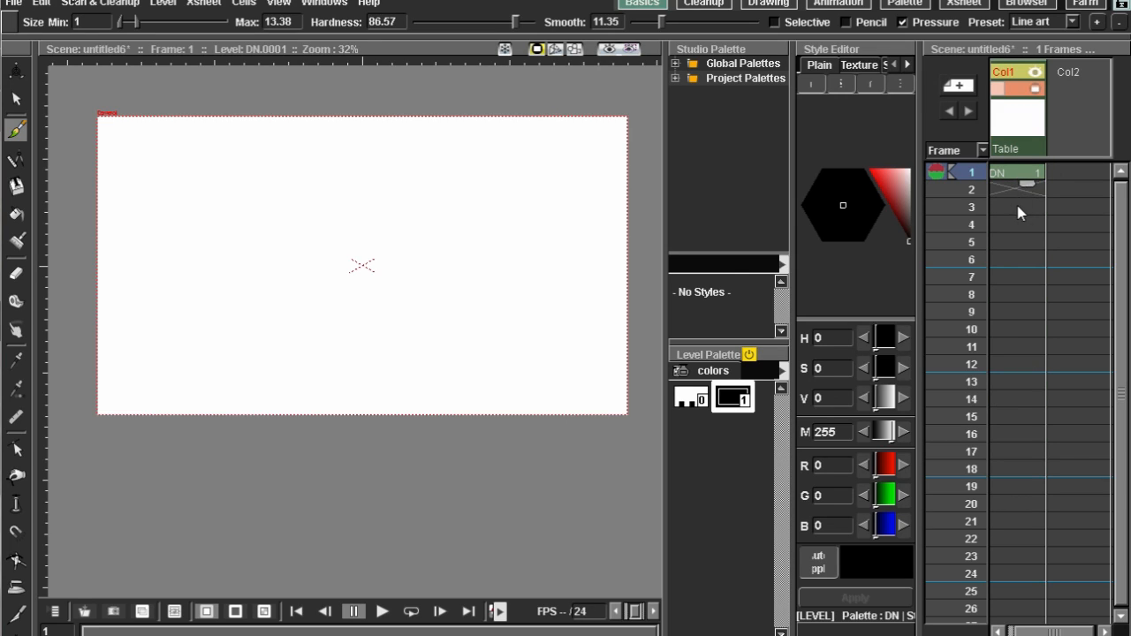
left_click_drag(1022, 183, 1007, 487)
left_click(1027, 179)
left_click_drag(1030, 186, 1036, 516)
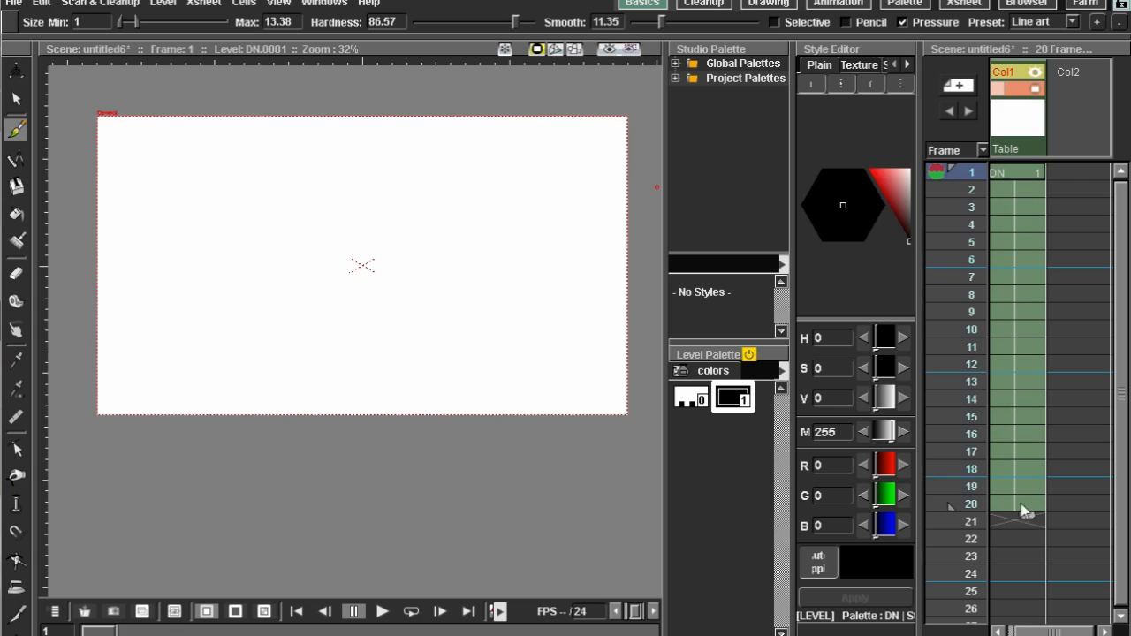
left_click(1020, 175)
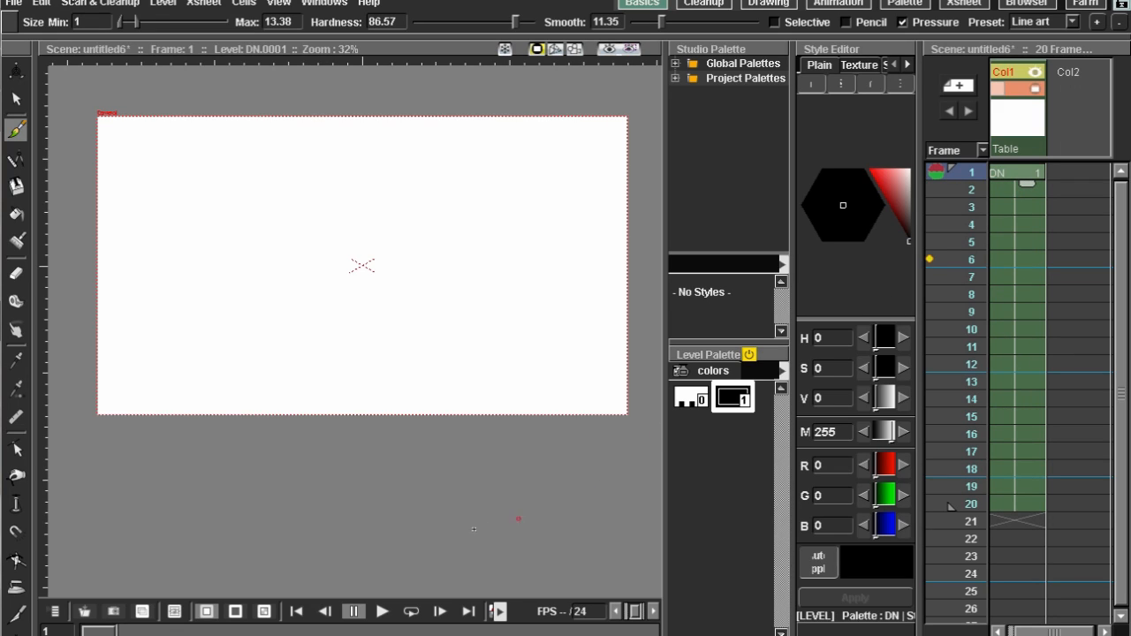
left_click(382, 612)
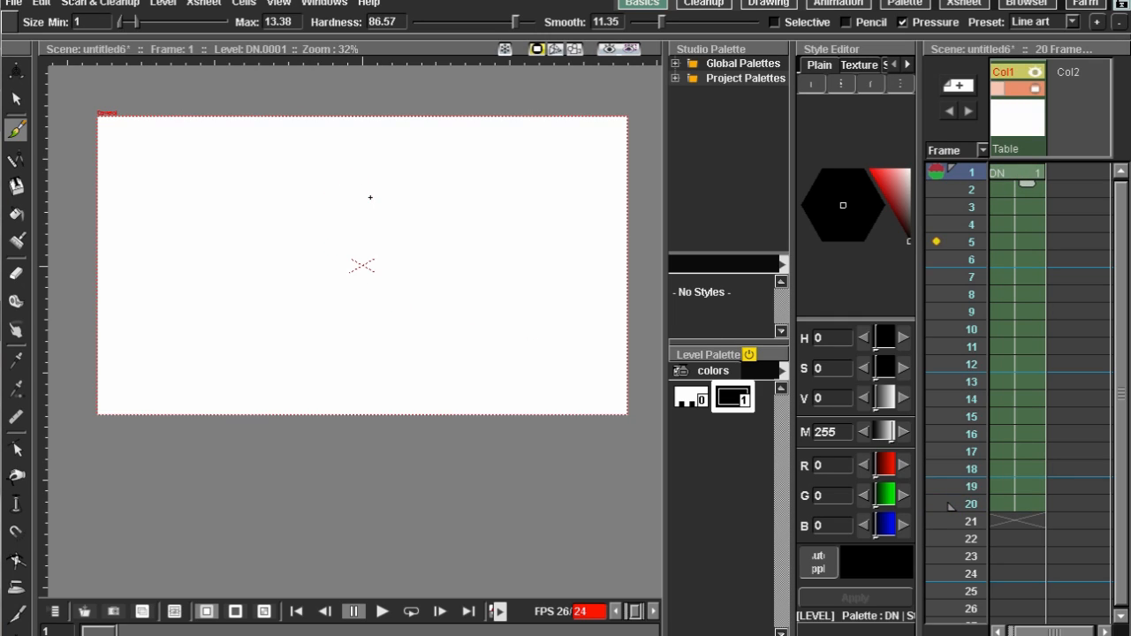
Step: Draw a line-art eye in frame 1 with curved upper and lower lids, a round iris, a pupil and a small highlight circle
left_click_drag(385, 164, 406, 164)
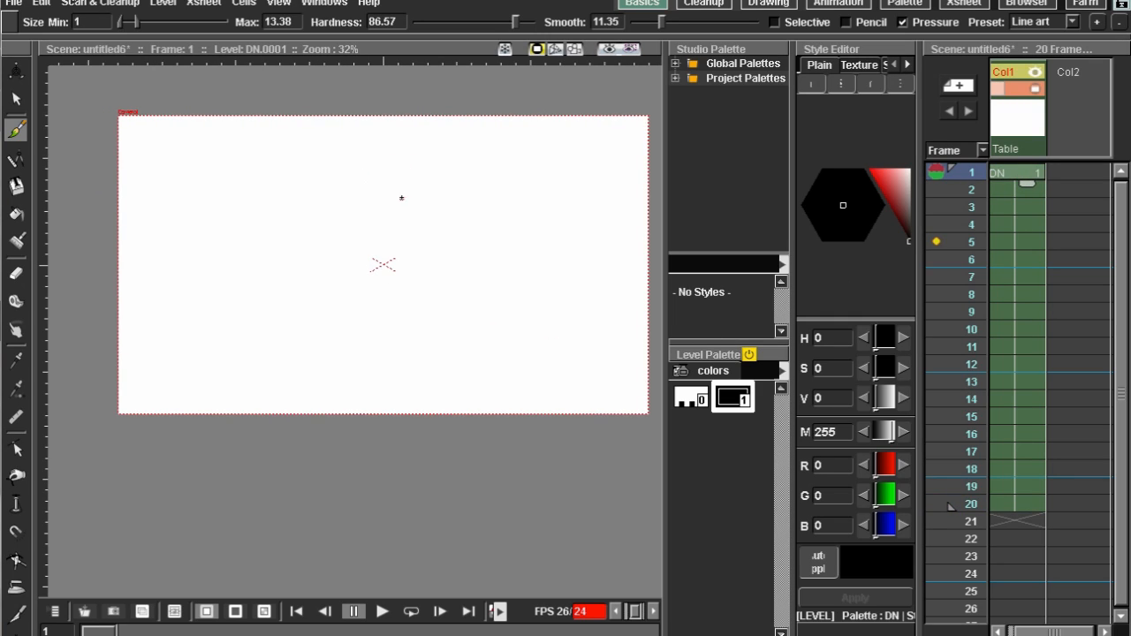
mouse_move(321, 252)
left_mouse_down()
mouse_move(388, 198)
mouse_move(477, 219)
mouse_move(526, 274)
left_mouse_up()
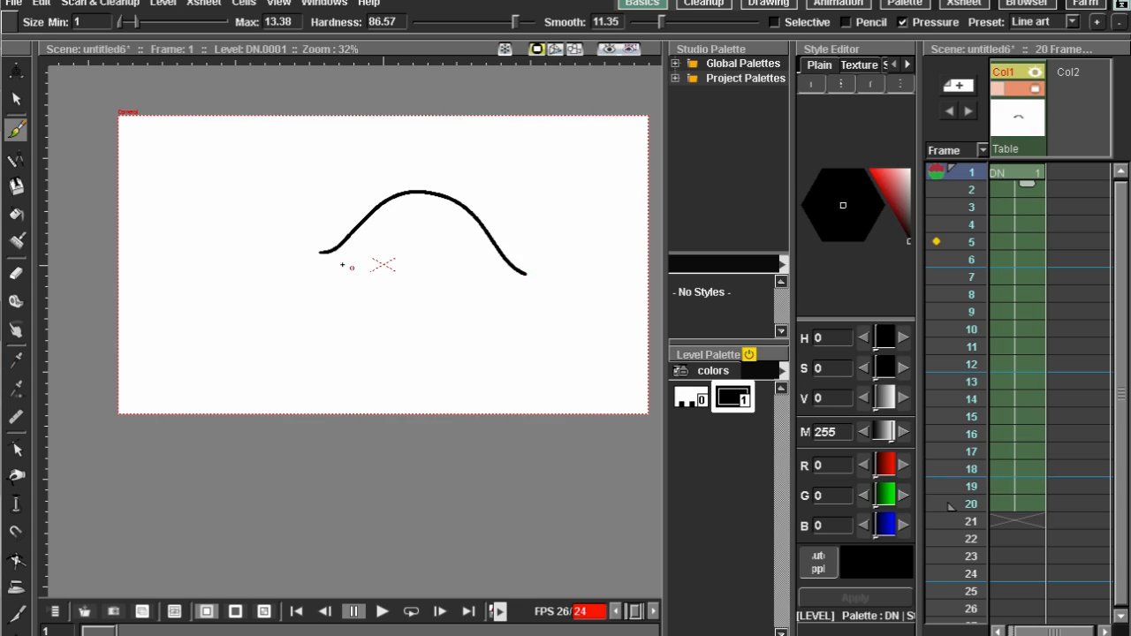
mouse_move(323, 254)
left_mouse_down()
mouse_move(370, 272)
mouse_move(443, 258)
mouse_move(519, 265)
left_mouse_up()
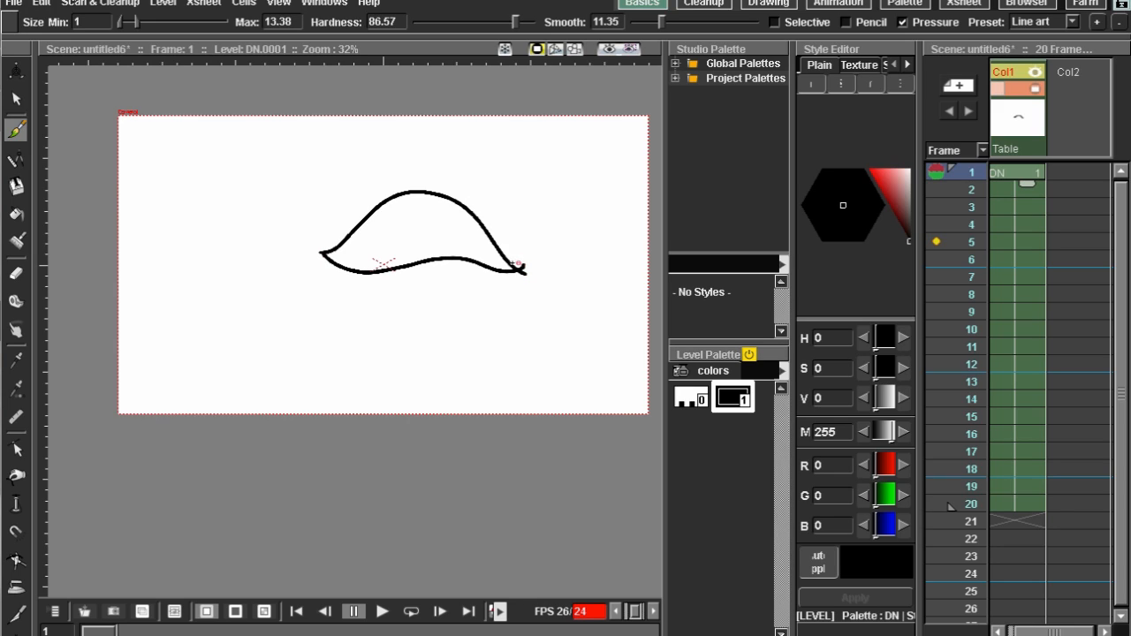
key("ctrl+z")
mouse_move(320, 254)
left_mouse_down()
mouse_move(405, 279)
mouse_move(517, 264)
left_mouse_up()
mouse_move(382, 205)
left_mouse_down()
mouse_move(417, 279)
mouse_move(468, 242)
mouse_move(438, 180)
mouse_move(385, 265)
mouse_move(450, 270)
mouse_move(464, 223)
mouse_move(431, 189)
mouse_move(437, 230)
mouse_move(411, 213)
mouse_move(445, 205)
left_mouse_up()
key("ctrl+z")
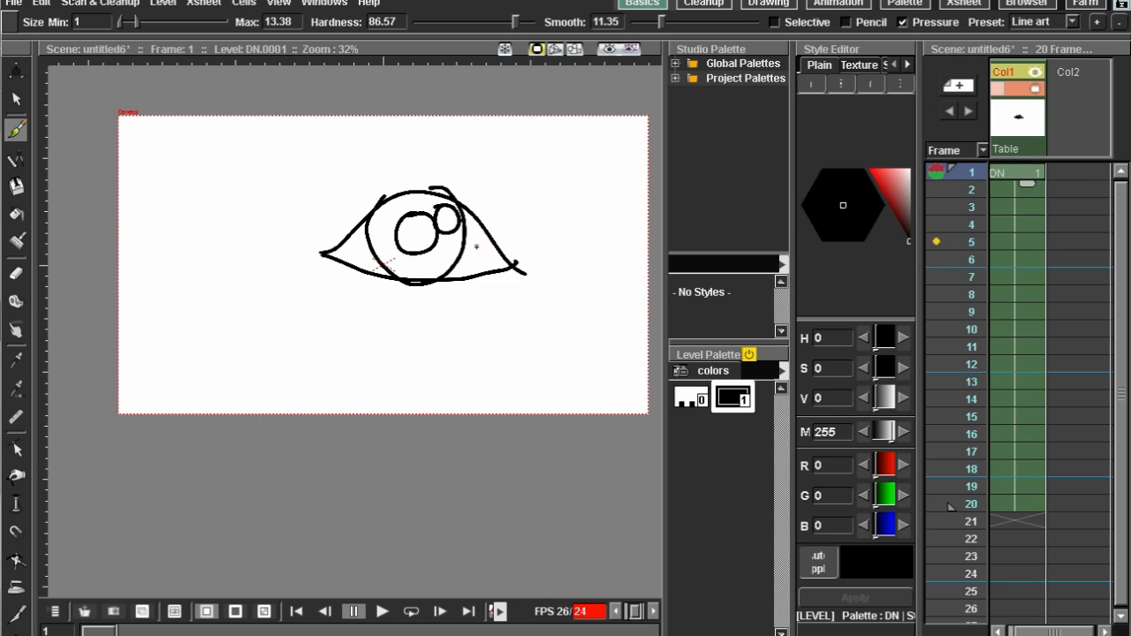
Step: Delete the held cells in frames 2 to 20 of Col1 and extend the eye drawing through frame 10
left_click_drag(403, 161, 376, 175)
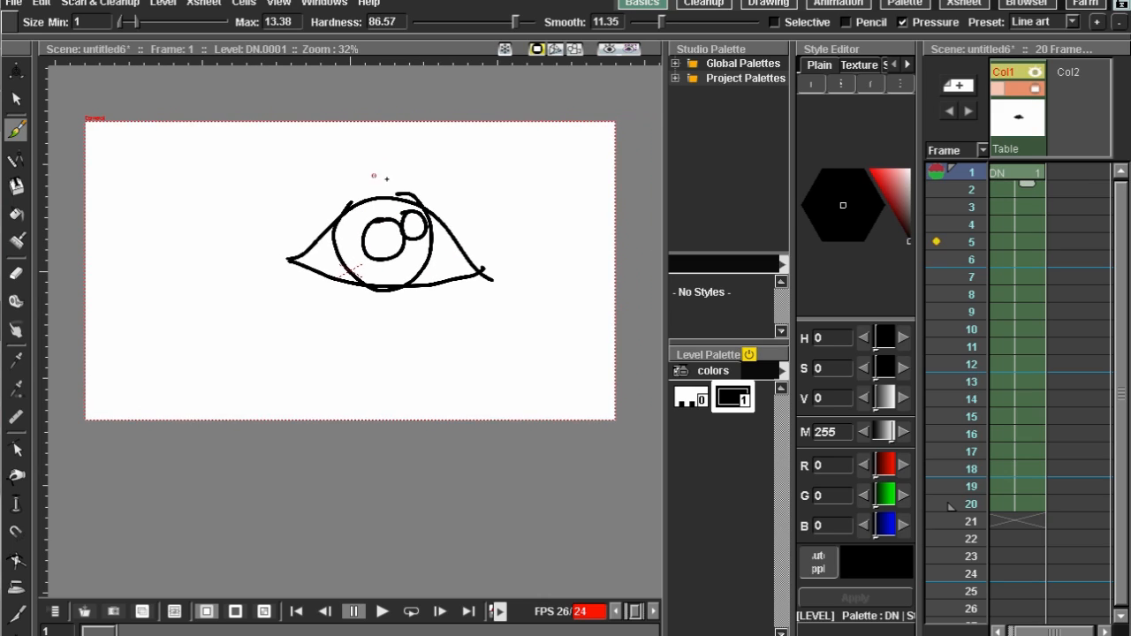
scroll(384, 186, "up", 2)
left_click_drag(1020, 186, 1025, 439)
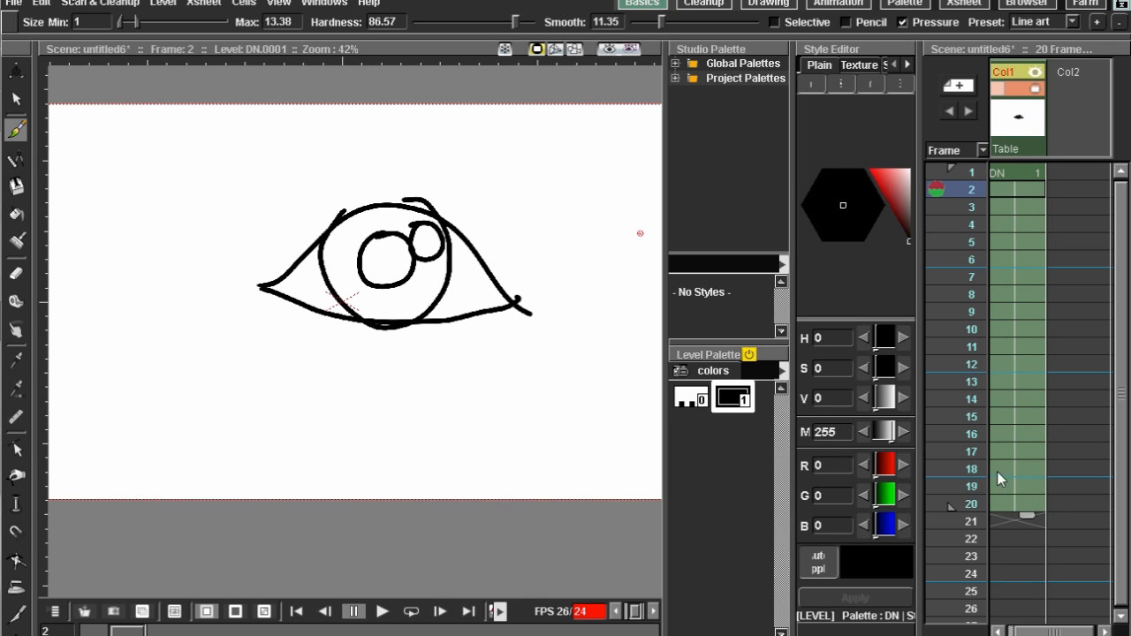
key("Delete")
left_click(1003, 175)
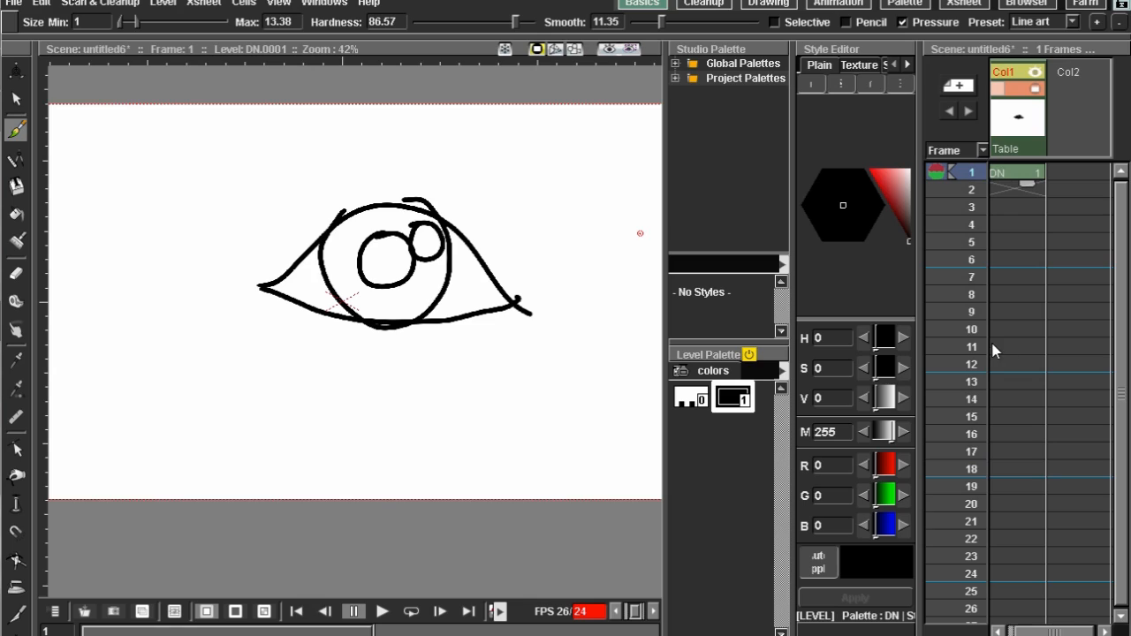
left_click_drag(1026, 186, 1028, 341)
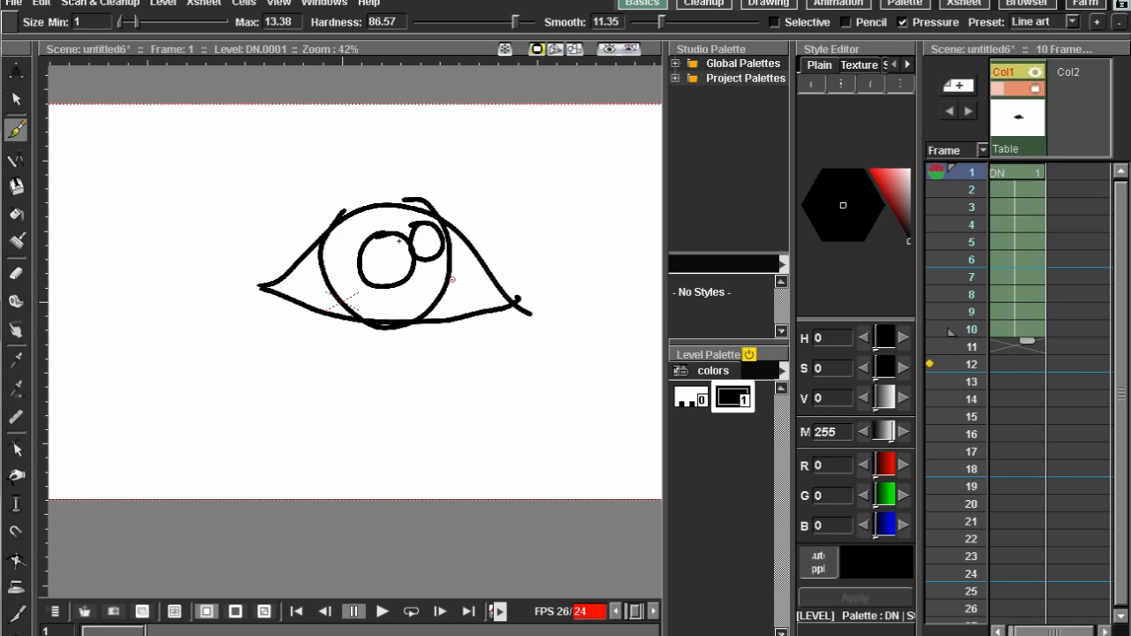
Step: Play the eye drawing's held frames from frame 1
left_click(1013, 174)
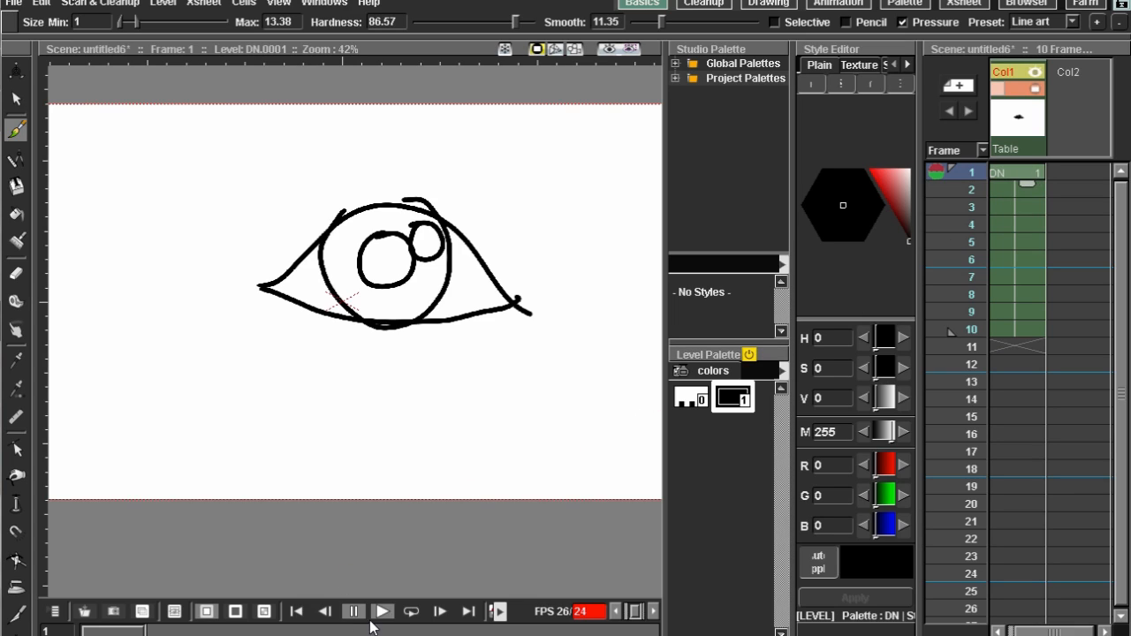
left_click(381, 611)
left_click(1025, 177)
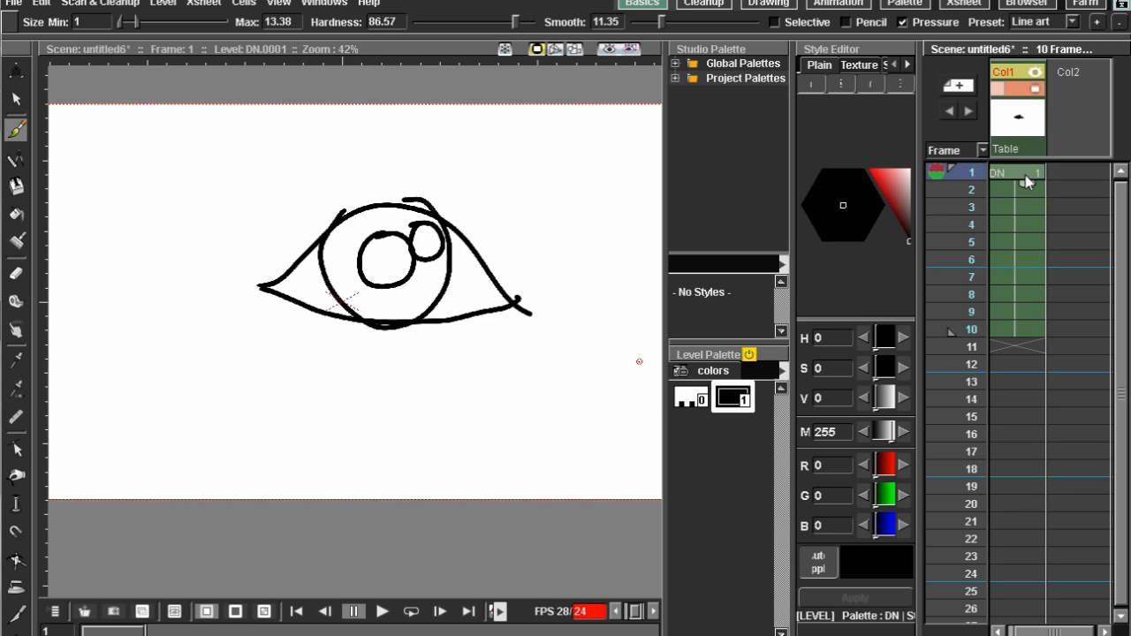
Step: Draw a small figure-eight in frame 11 of Col1 and extend it through frame 18
left_click(1025, 346)
mouse_move(397, 215)
left_mouse_down()
mouse_move(372, 292)
mouse_move(421, 239)
left_mouse_up()
left_click_drag(1025, 365, 1025, 473)
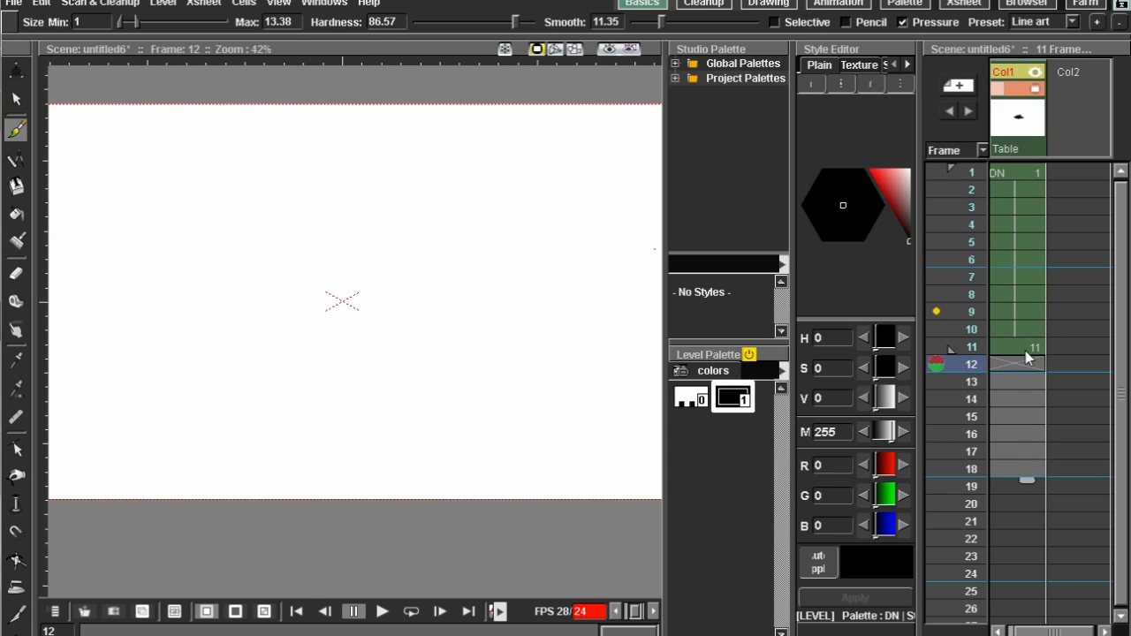
left_click(1026, 350)
left_click_drag(1030, 364, 1032, 470)
Step: Compare the drawings in frames 1 and 11 and play the scene from frame 1
left_click(1032, 177)
left_click(1024, 346)
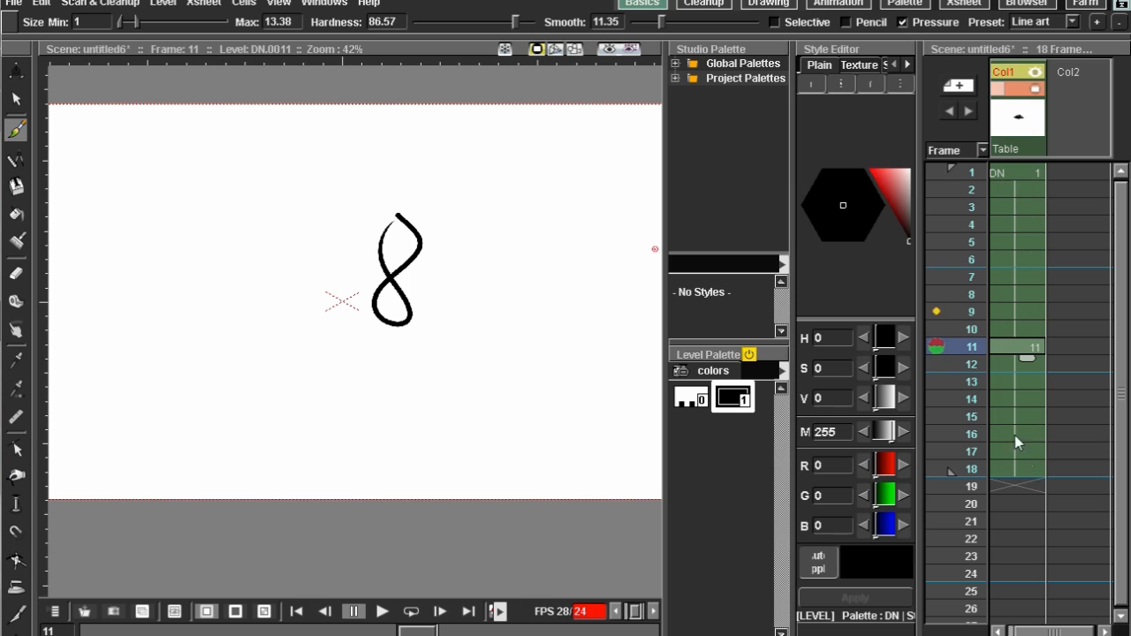
left_click(1021, 171)
left_click(380, 612)
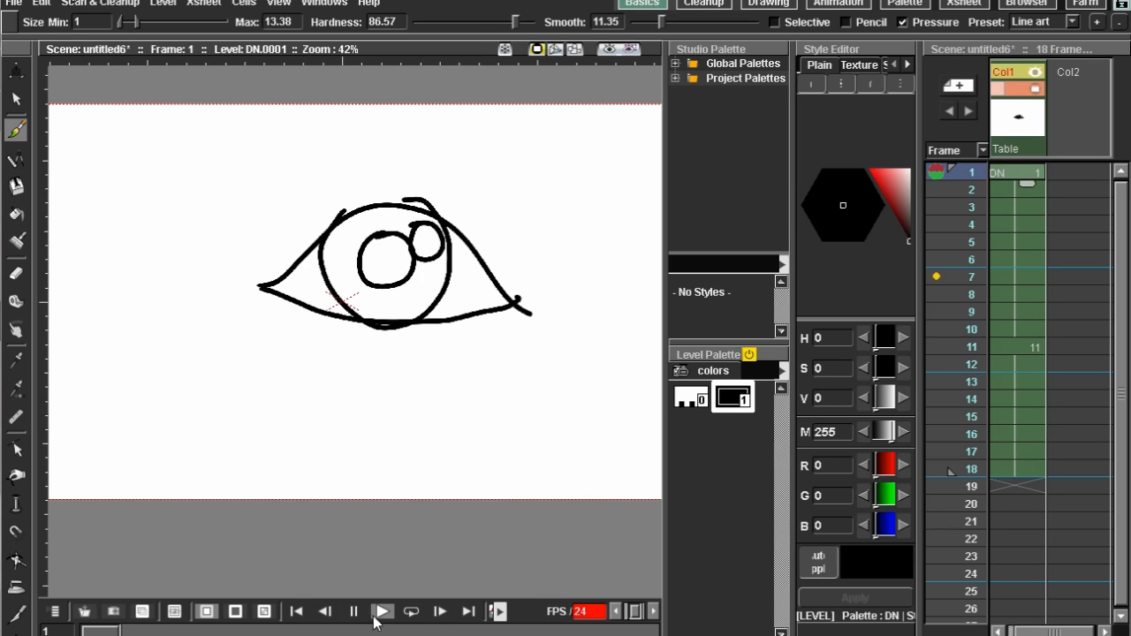
Step: Delete the figure-eight cells in frames 11 to 18 of Col1
left_click(1016, 348)
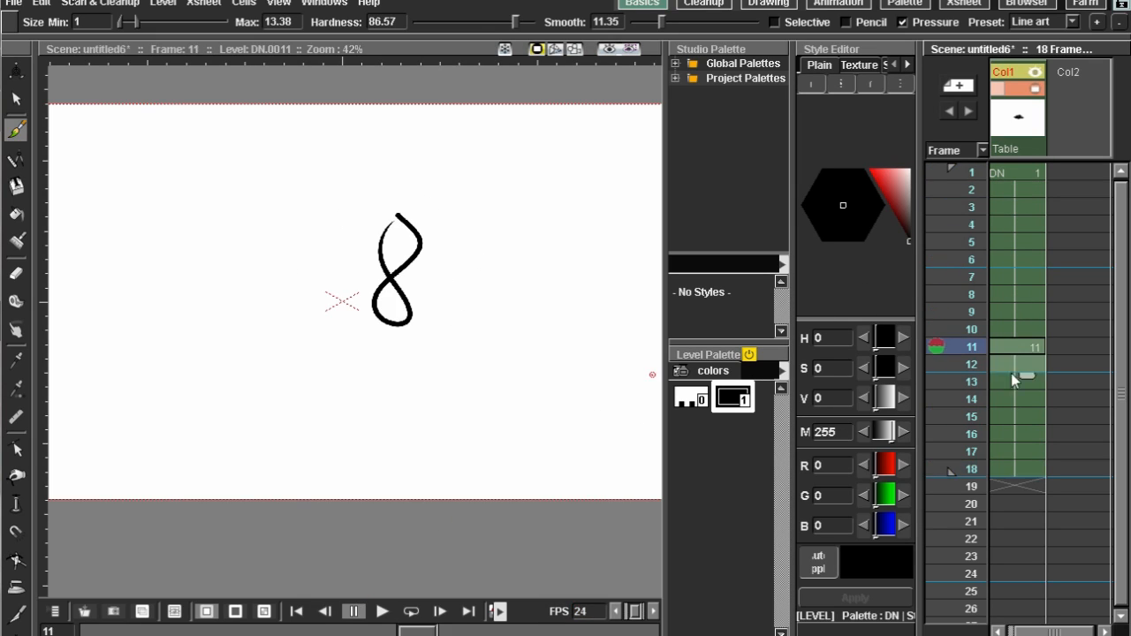
key("Delete")
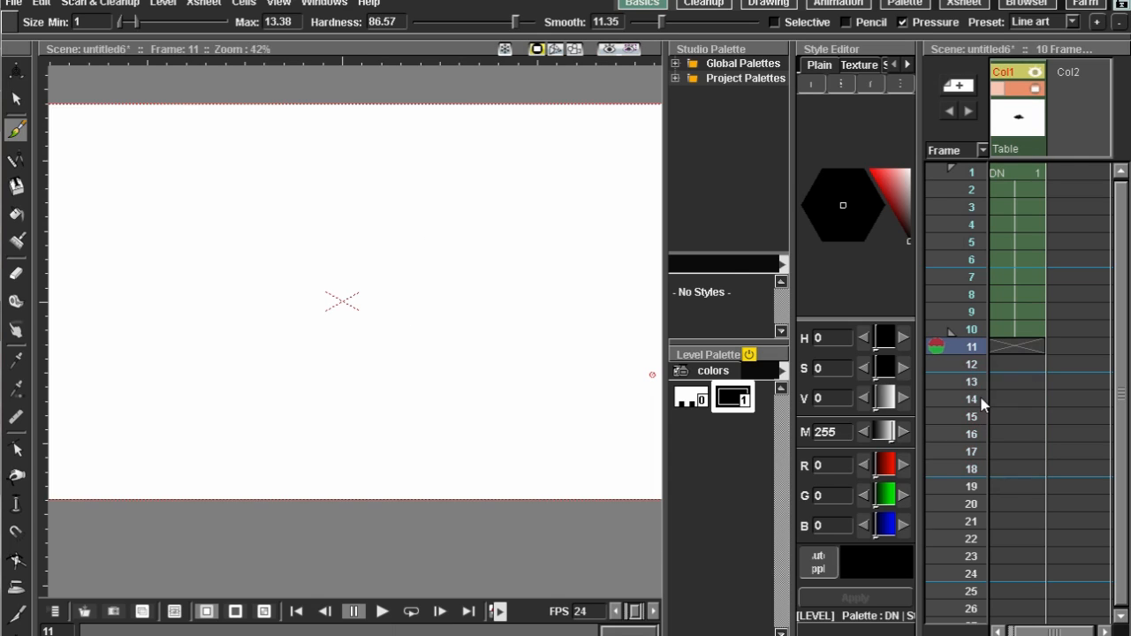
left_click(930, 277)
scroll(392, 234, "down", 3)
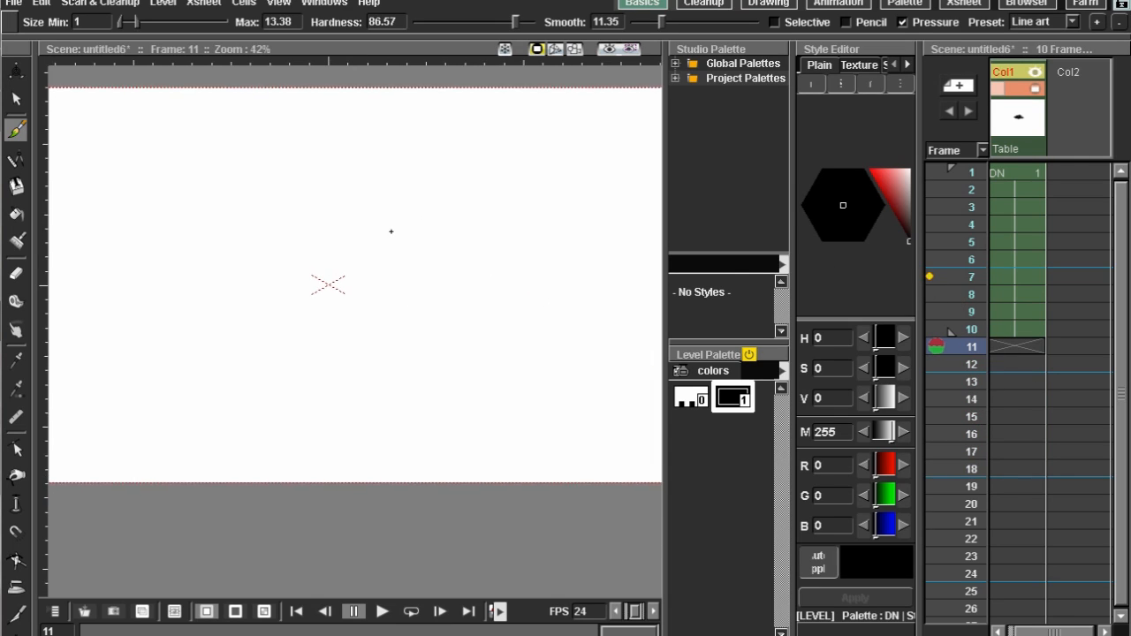
Step: Return to the eye drawing in frame 1 of Col1 and reveal the keyframe controls in the viewer's playback bar
left_click(1018, 172)
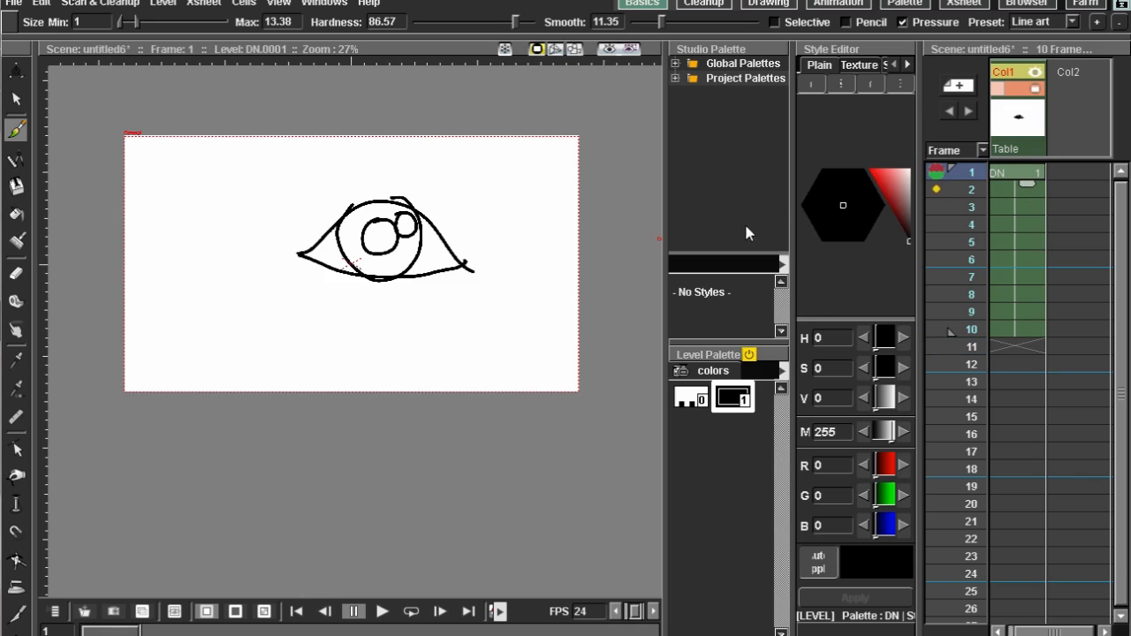
left_click_drag(419, 235, 472, 215)
scroll(397, 238, "up", 3)
scroll(460, 215, "down", 3)
scroll(431, 244, "up", 1)
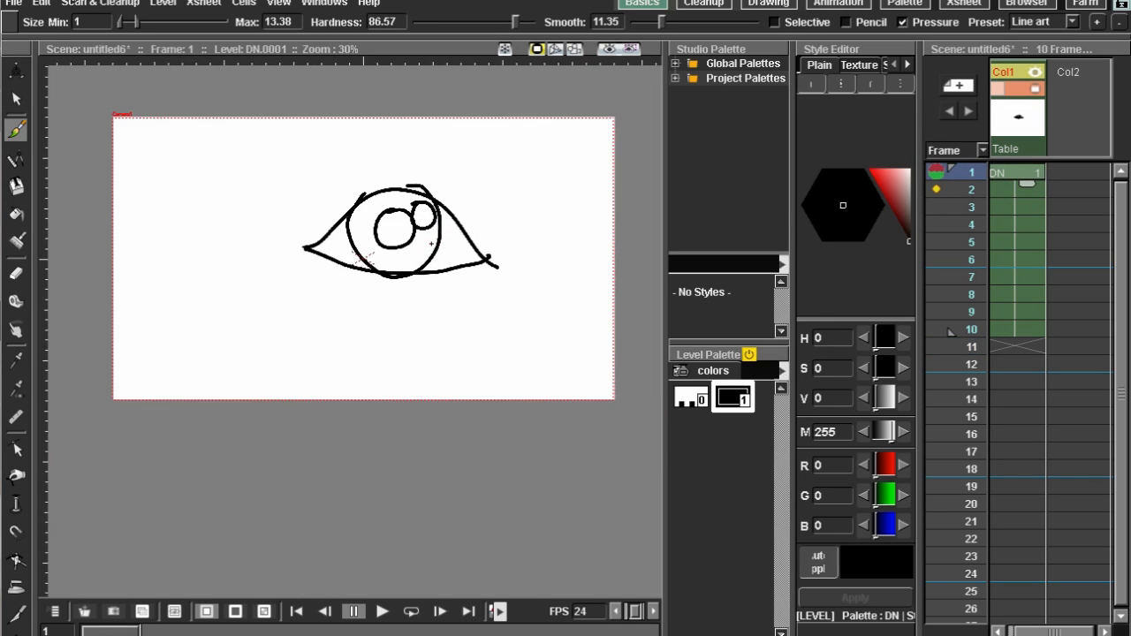
scroll(432, 244, "up", 1)
left_click_drag(433, 248, 428, 255)
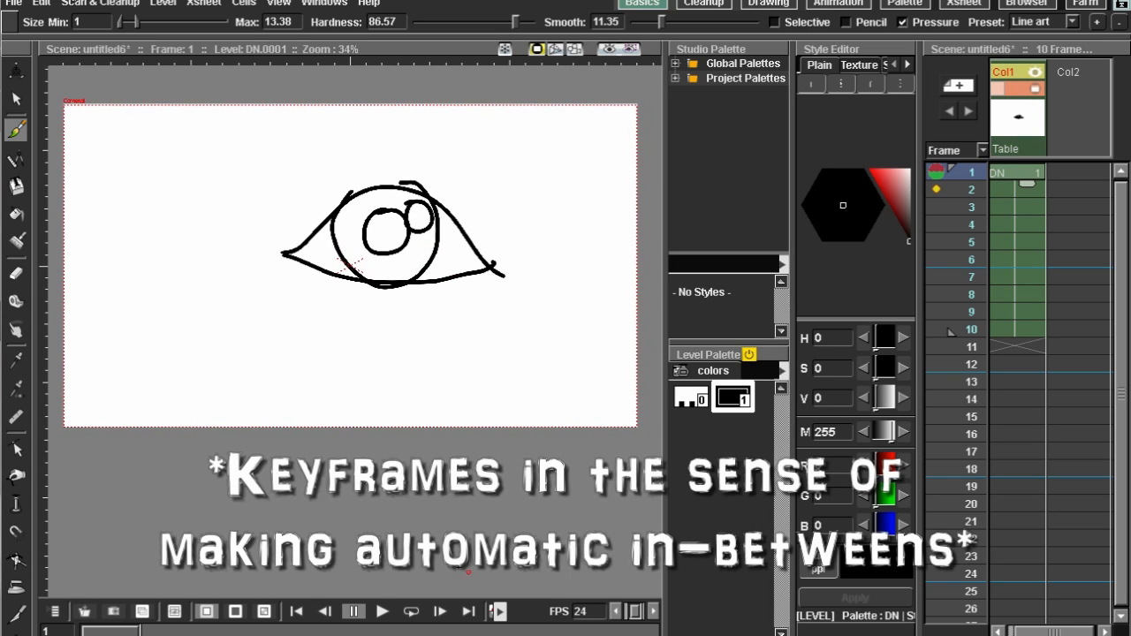
left_click(497, 612)
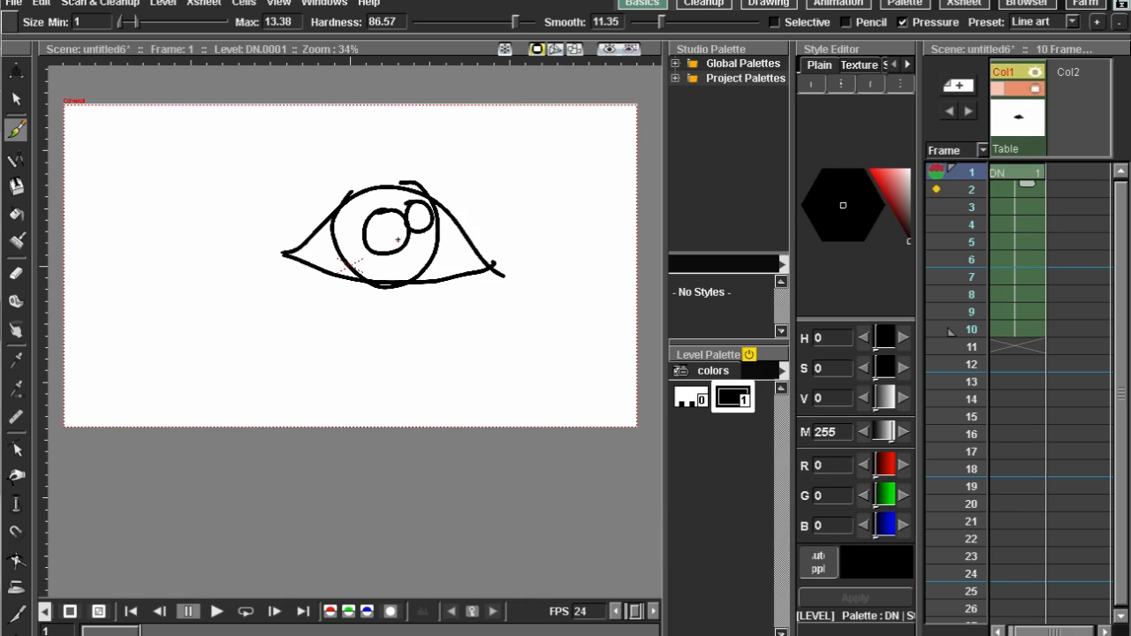
mouse_move(421, 302)
left_mouse_down()
mouse_move(433, 305)
mouse_move(406, 330)
left_mouse_up()
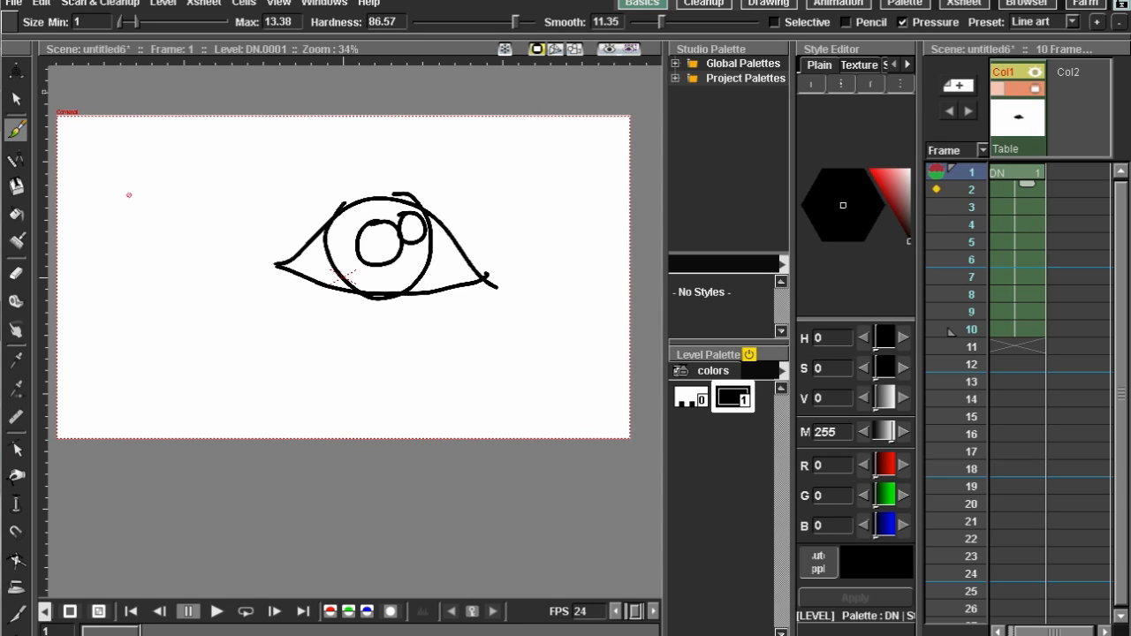
Step: Move the eye drawing at frame 1 with the Animate tool to about -243 mm E/W and 65 mm N/S
left_click(16, 69)
mouse_move(475, 224)
left_mouse_down()
mouse_move(525, 270)
mouse_move(467, 298)
mouse_move(507, 235)
left_mouse_up()
key("ctrl+z")
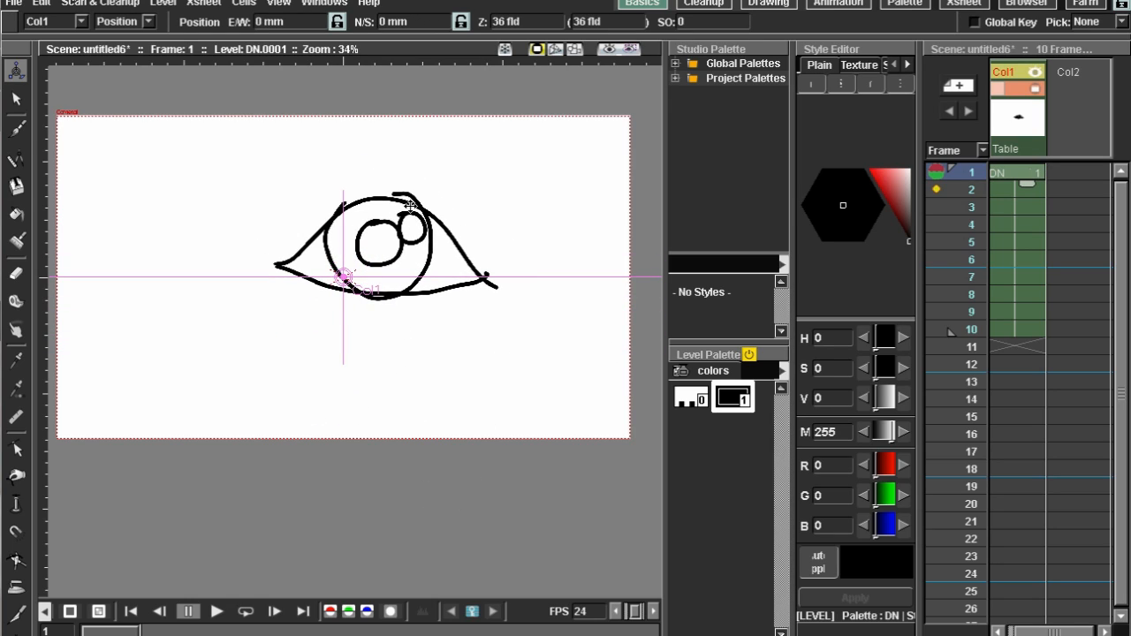
mouse_move(482, 283)
left_mouse_down()
mouse_move(522, 361)
mouse_move(437, 273)
mouse_move(320, 264)
left_mouse_up()
left_click_drag(559, 373, 589, 345)
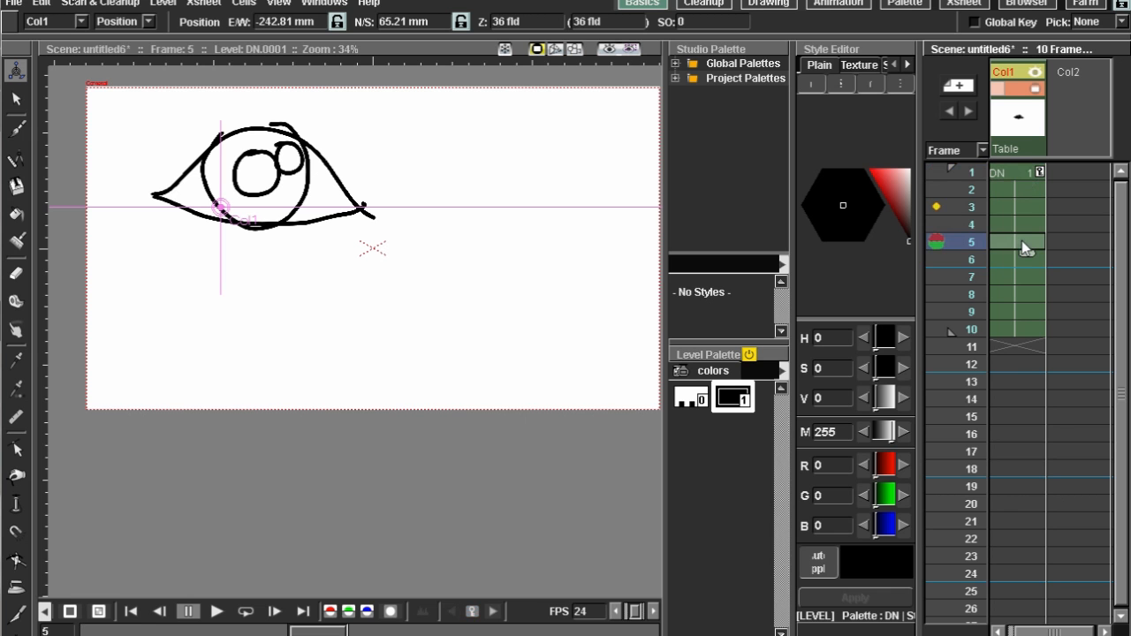
Step: At frame 5 of Col1, move the eye drawing to about 221 mm E/W and -74 mm N/S
left_click_drag(592, 392, 495, 333)
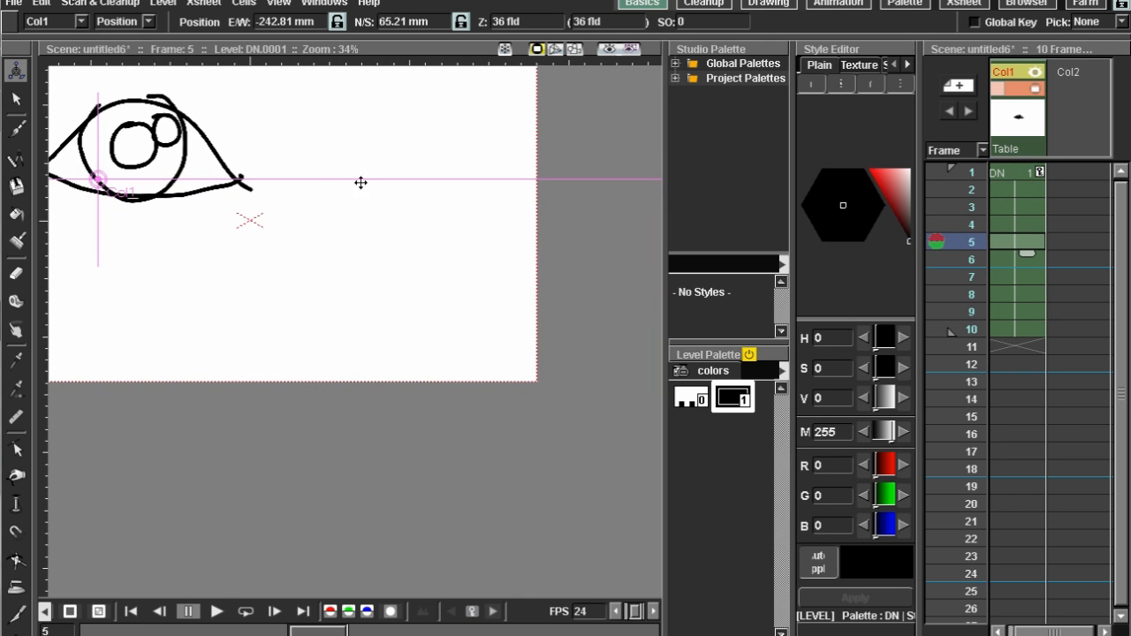
scroll(472, 250, "down", 3)
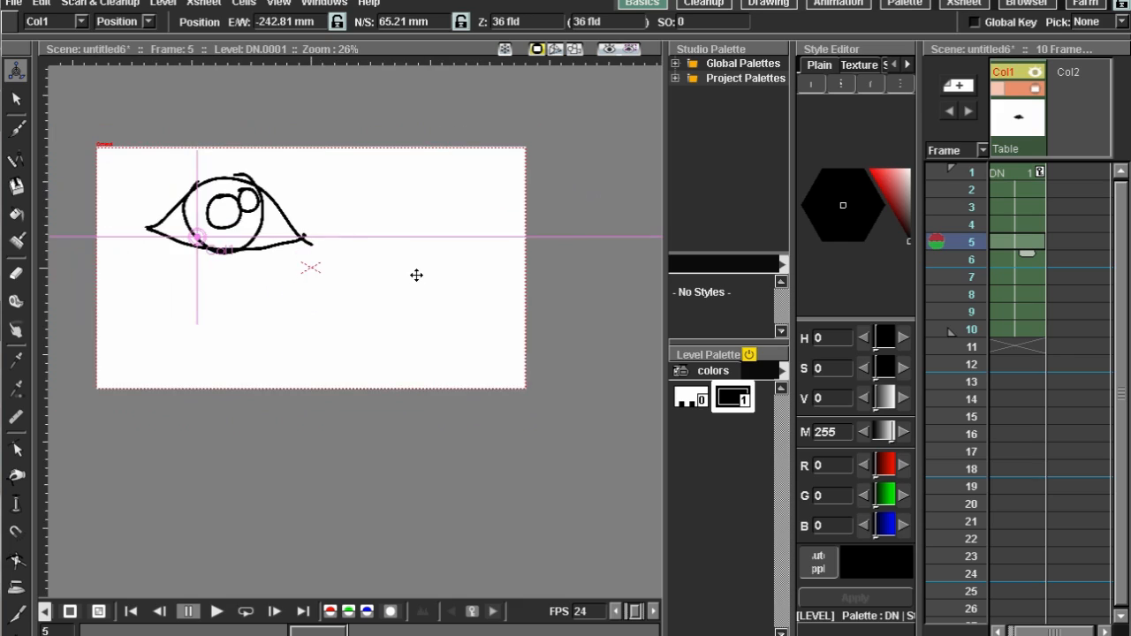
mouse_move(308, 192)
left_mouse_down()
mouse_move(515, 250)
mouse_move(522, 270)
left_mouse_up()
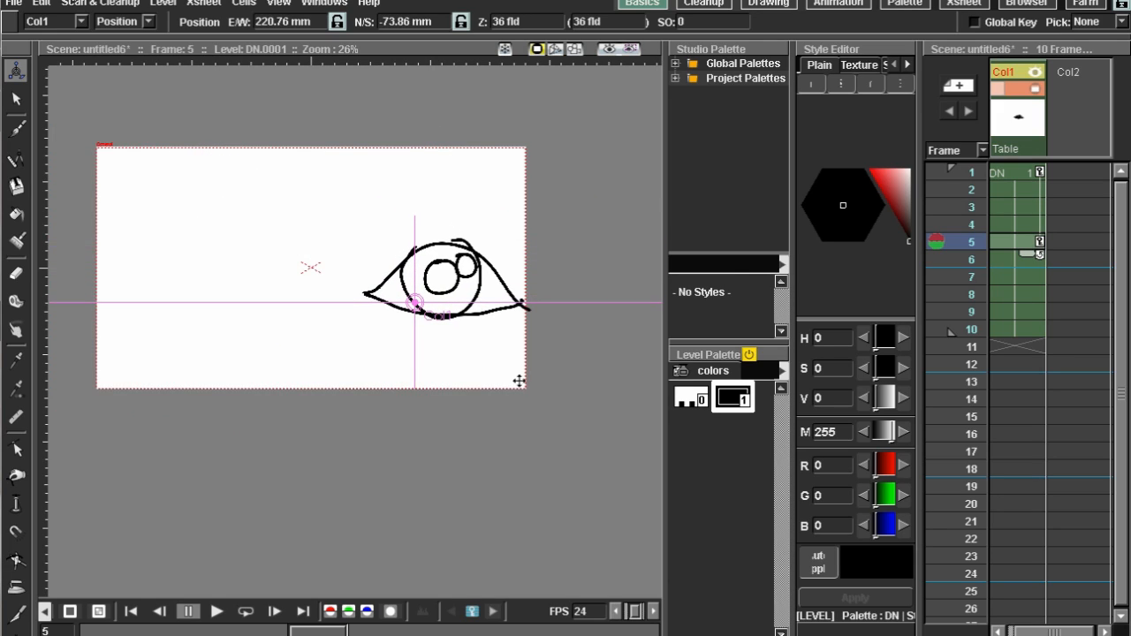
Step: Step through frames 1 to 4 of Col1 to examine the eye's in-between positions
left_click(1018, 173)
left_click(1021, 193)
left_click(1015, 208)
left_click(1013, 225)
left_click(973, 207)
mouse_move(973, 207)
left_mouse_down()
mouse_move(977, 229)
mouse_move(973, 187)
left_mouse_up()
Step: At frame 10, move the eye drawing to about -291 mm E/W and 91 mm N/S, and scrub the frames to check the motion
left_click(1007, 329)
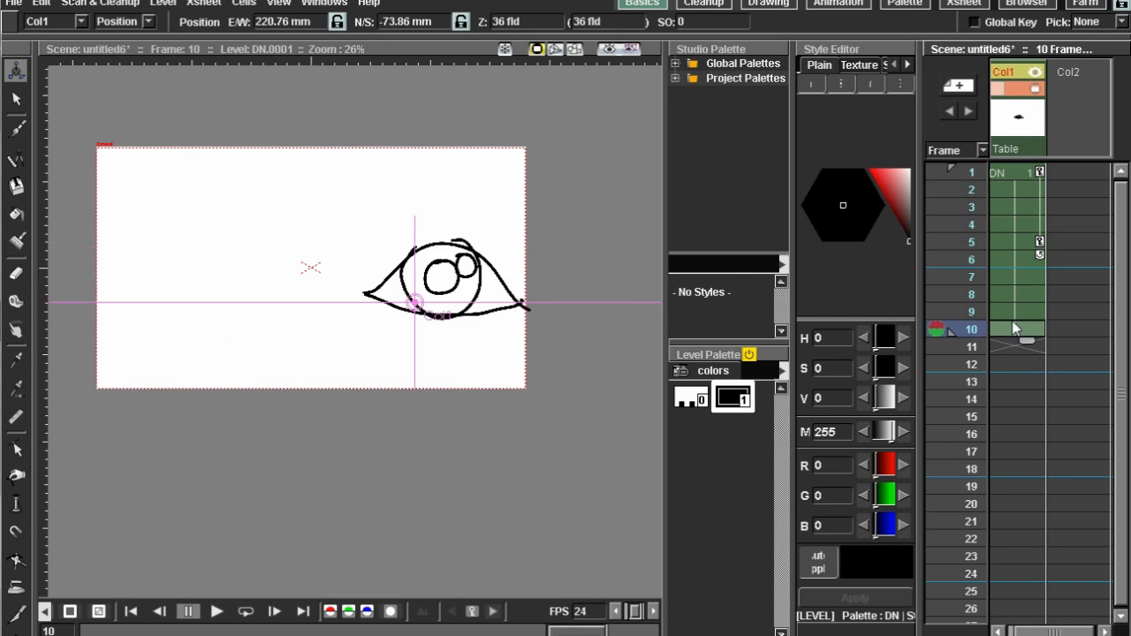
mouse_move(527, 305)
left_mouse_down()
mouse_move(430, 269)
mouse_move(283, 243)
mouse_move(280, 226)
left_mouse_up()
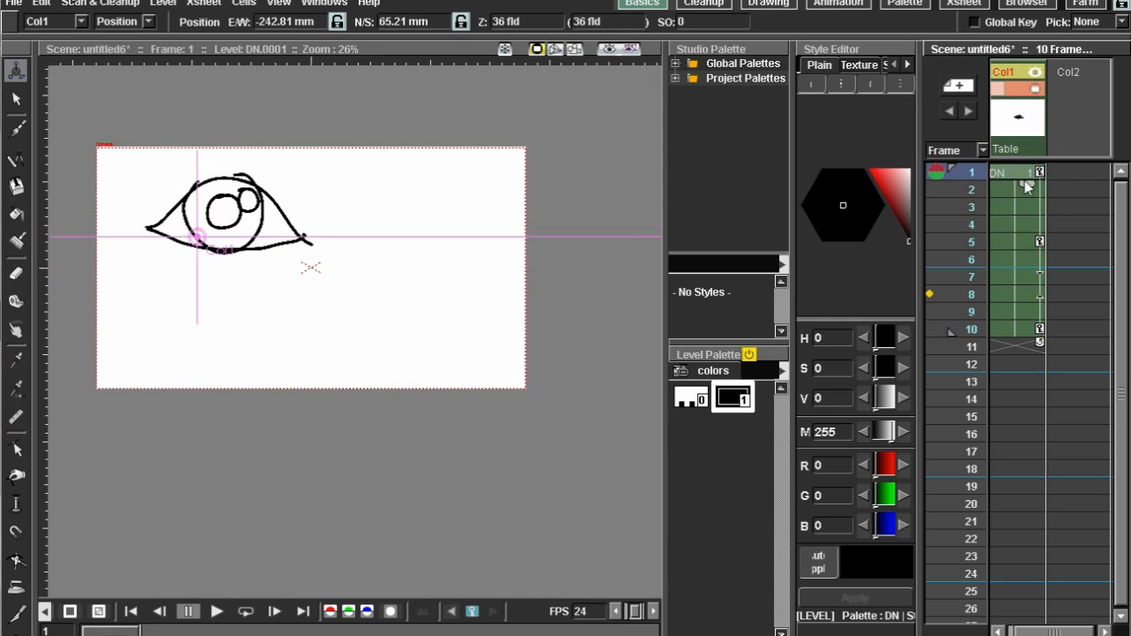
left_click(972, 225)
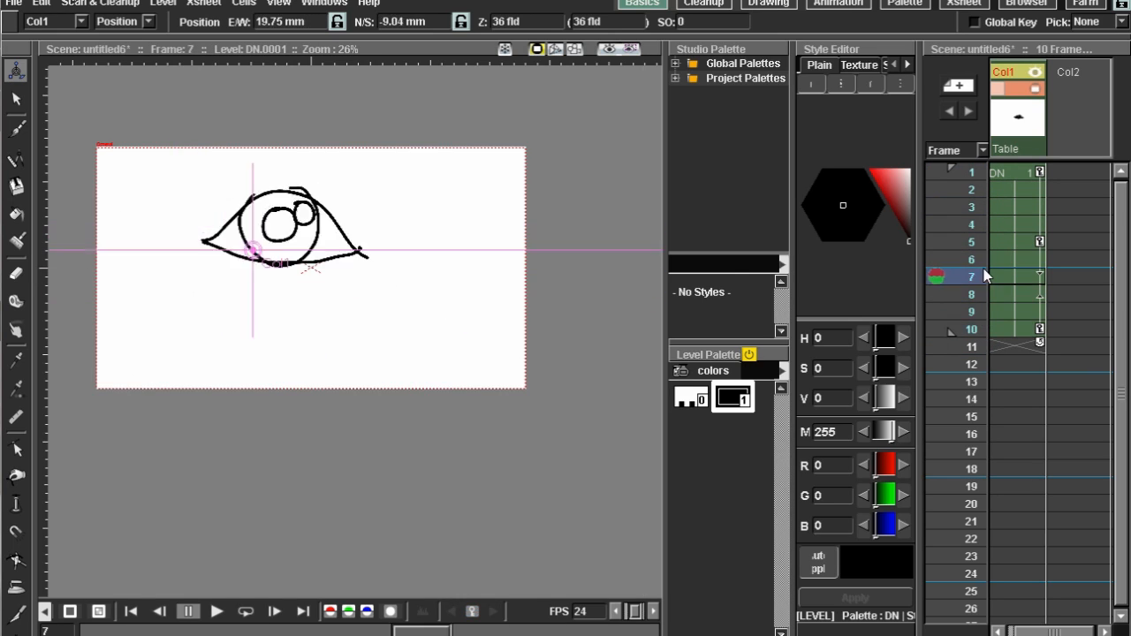
left_click(976, 176)
mouse_move(973, 206)
left_mouse_down()
mouse_move(975, 326)
mouse_move(976, 187)
left_mouse_up()
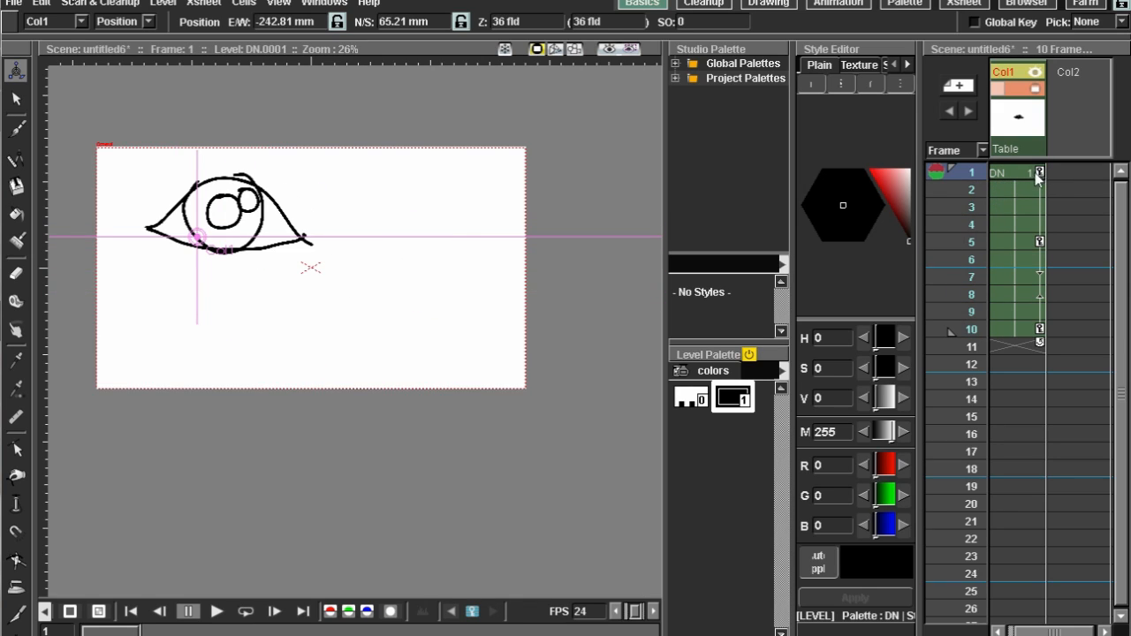
Step: Select the empty frame 1 cell of Col2 and make Camera1 the object controlled by the Animate tool
left_click_drag(380, 186, 403, 187)
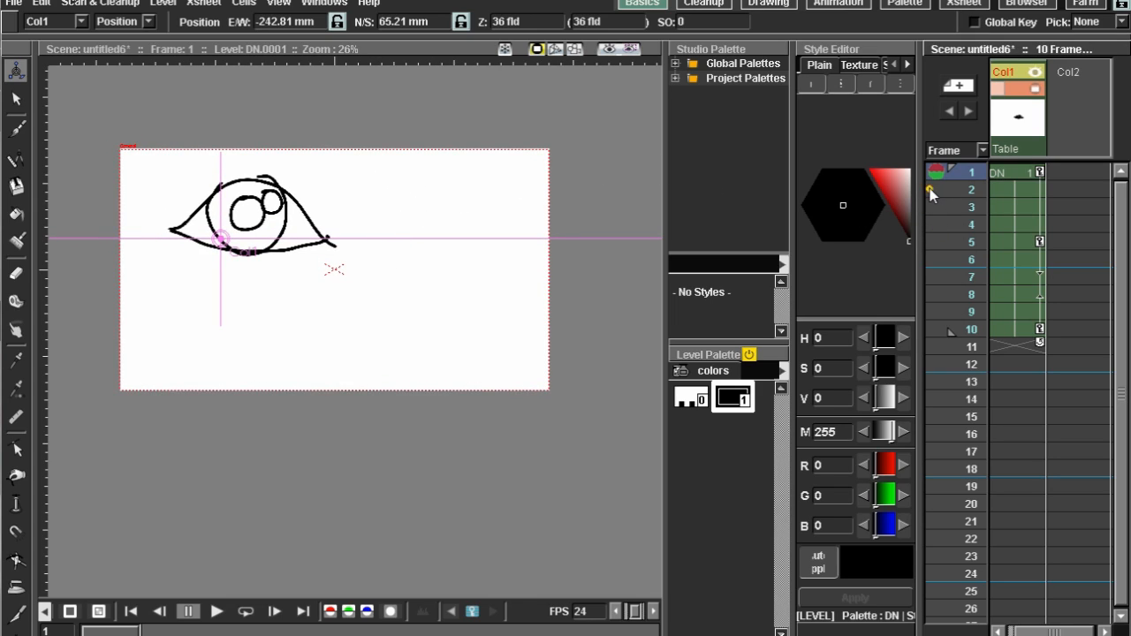
left_click(1074, 173)
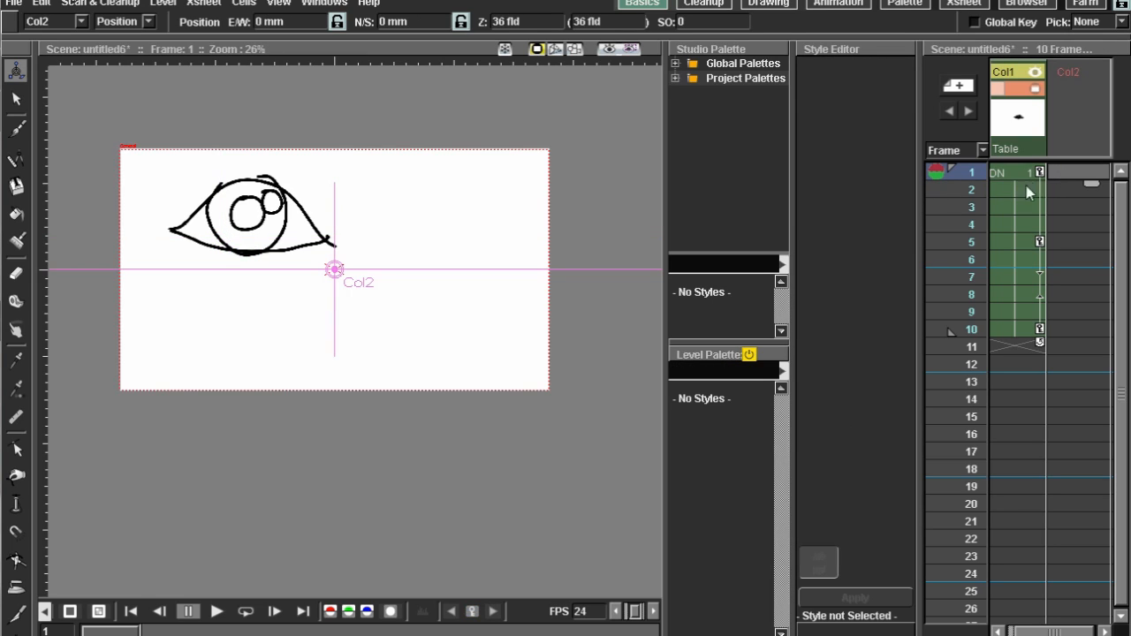
scroll(379, 212, "up", 3)
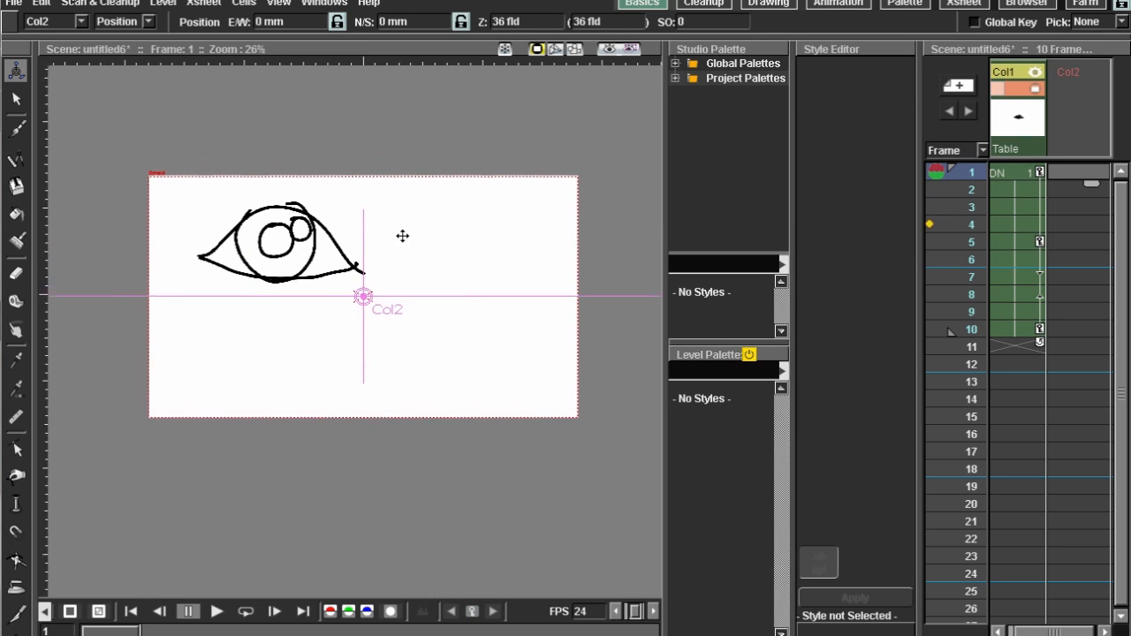
left_click_drag(390, 237, 392, 206)
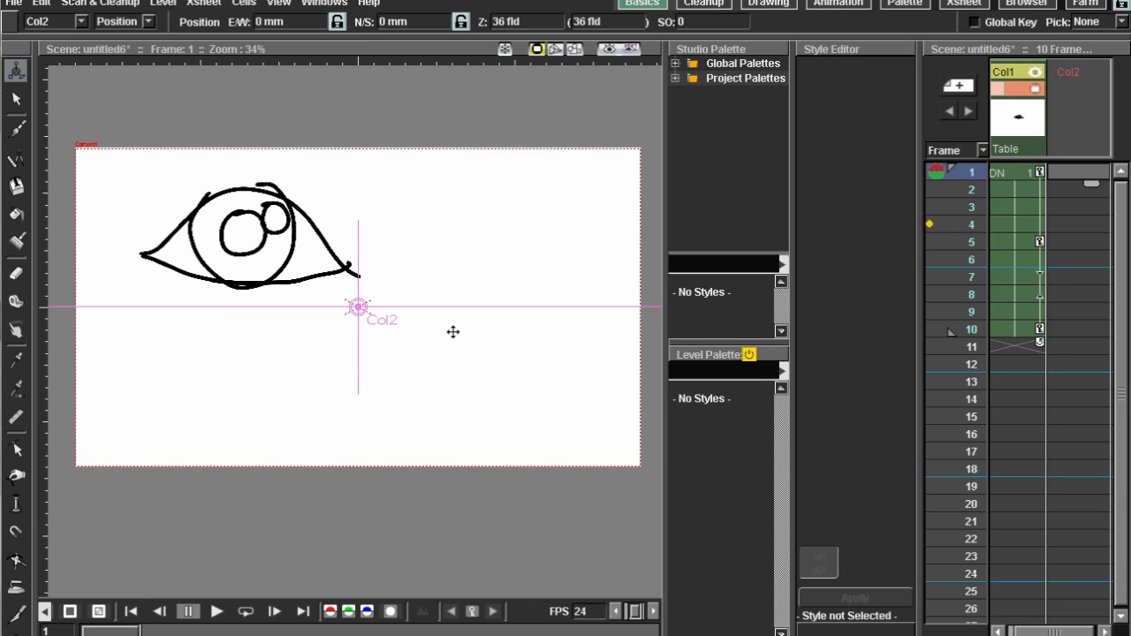
right_click(394, 297)
mouse_move(510, 451)
left_click(594, 447)
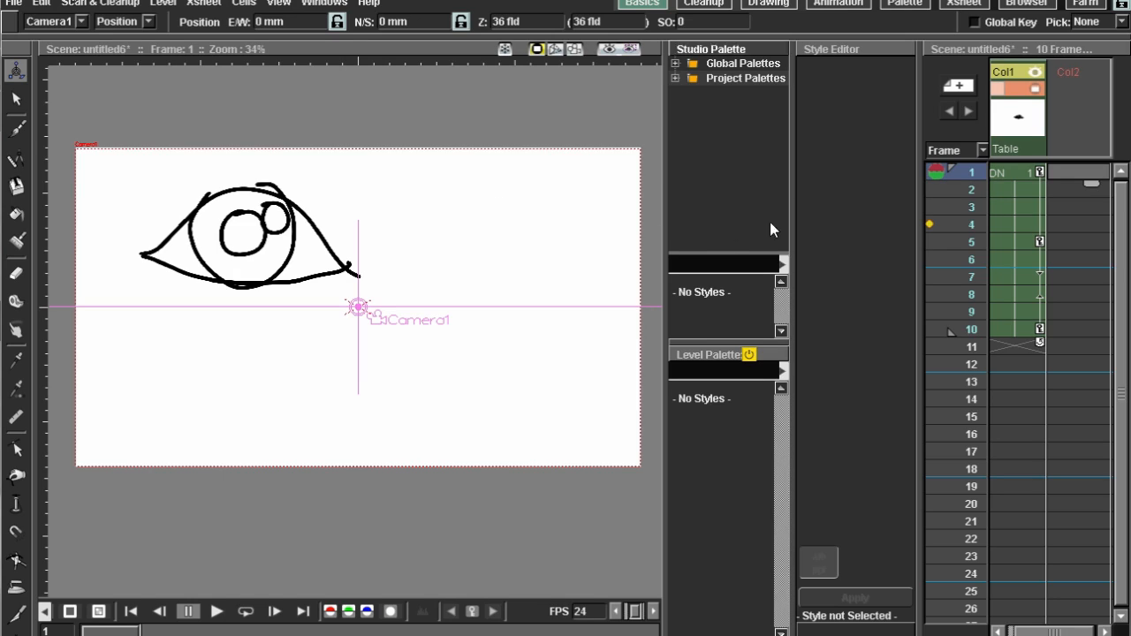
Step: Jump forward through Col1's position keyframes from frame 1 to frame 10 and back again
left_click(1013, 169)
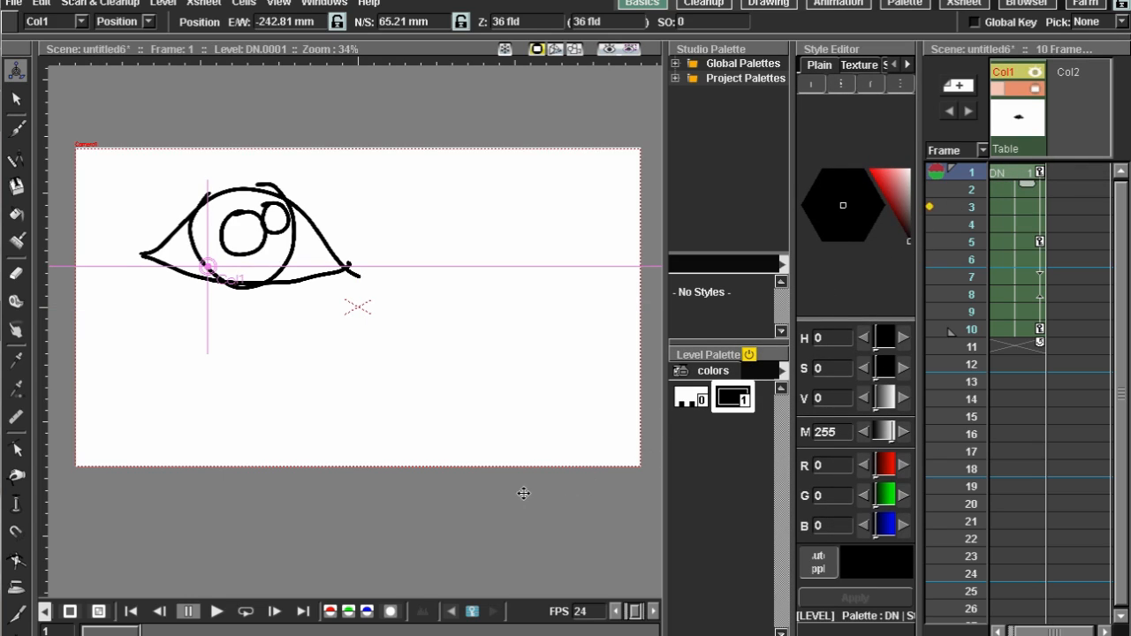
left_click(493, 611)
left_click(495, 612)
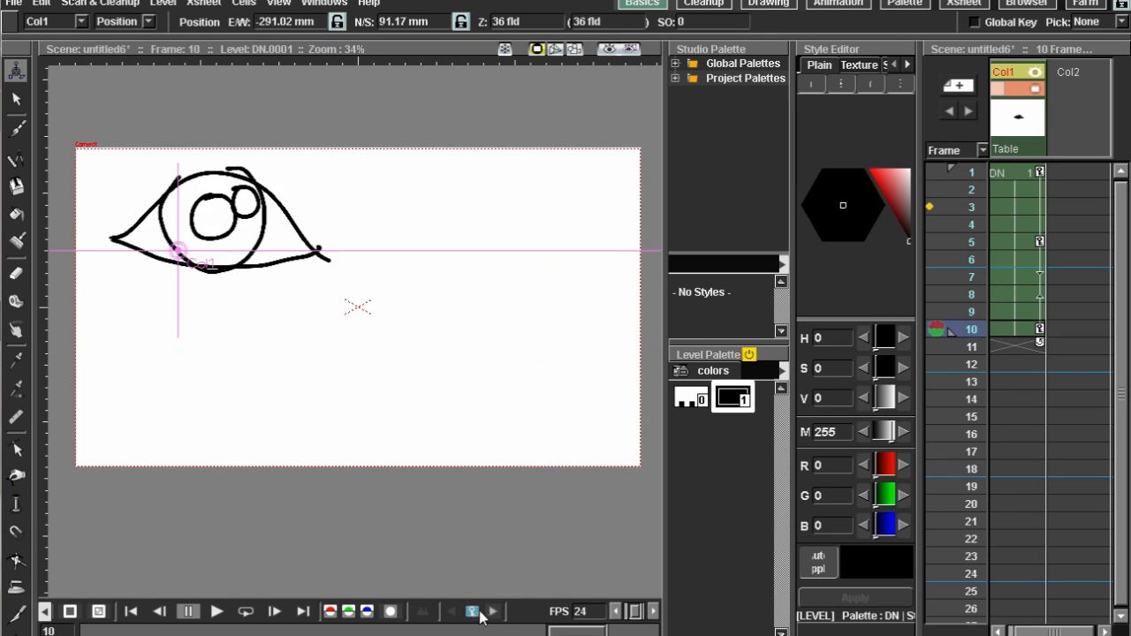
left_click(452, 611)
left_click(452, 611)
Step: From frame 1 of Col2, select Camera1 for animating and set a camera keyframe at frame 1
left_click(1073, 171)
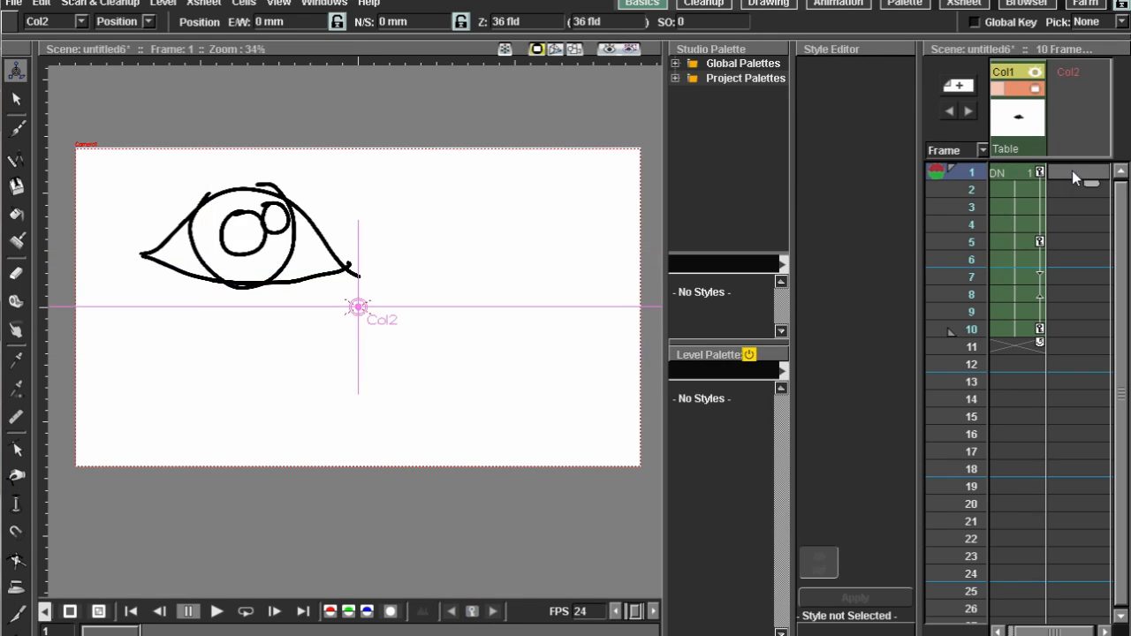
right_click(424, 368)
mouse_move(540, 525)
left_click(619, 525)
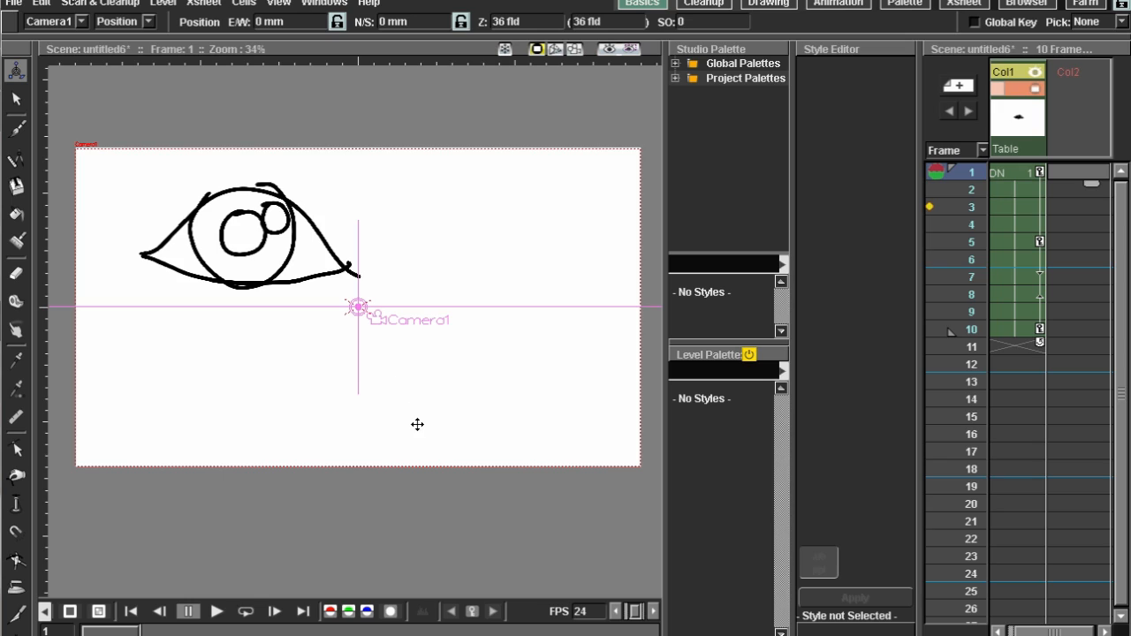
left_click(472, 612)
left_click_drag(424, 336, 416, 277)
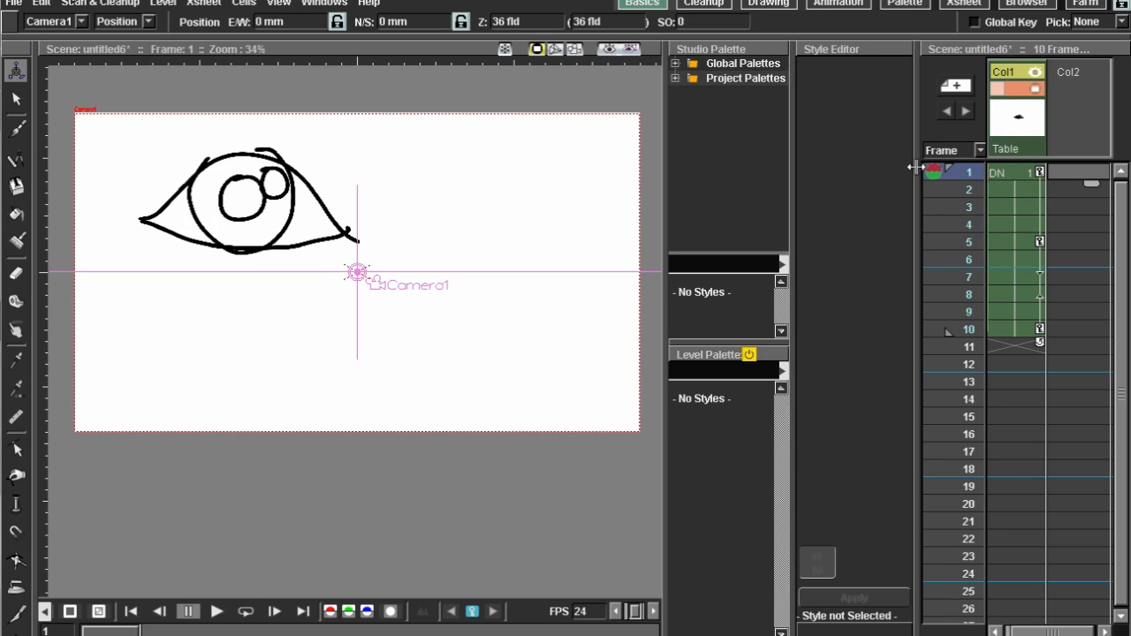
Step: Widen the Xsheet and, at frame 5, move Camera1 over the eye to about 274 mm E/W and -18 mm N/S
left_click_drag(919, 166, 864, 166)
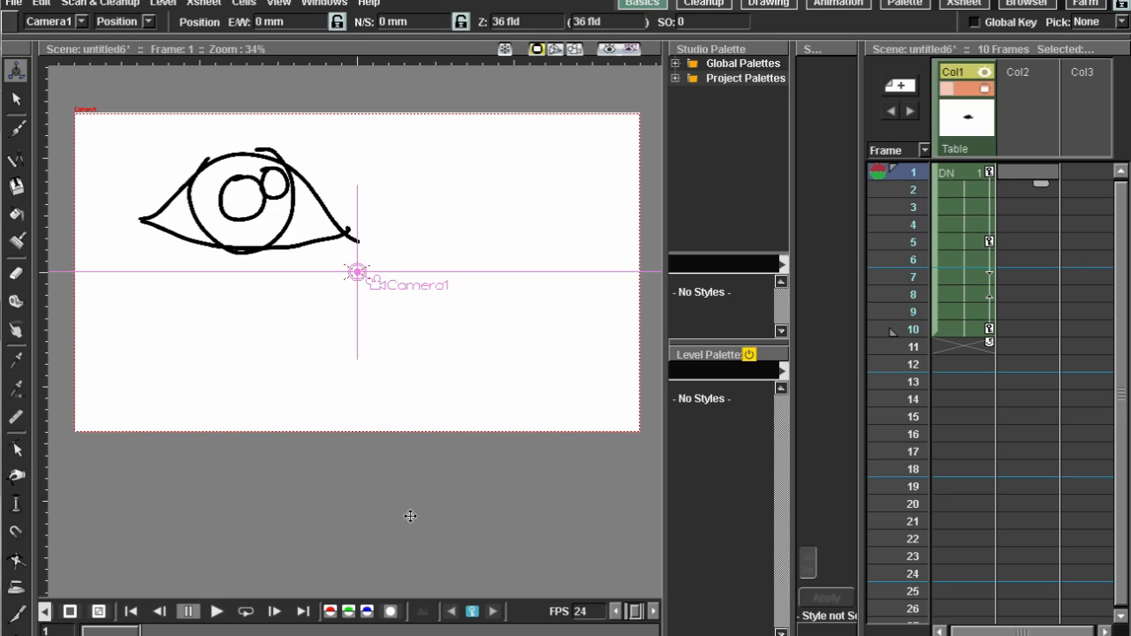
left_click(1013, 239)
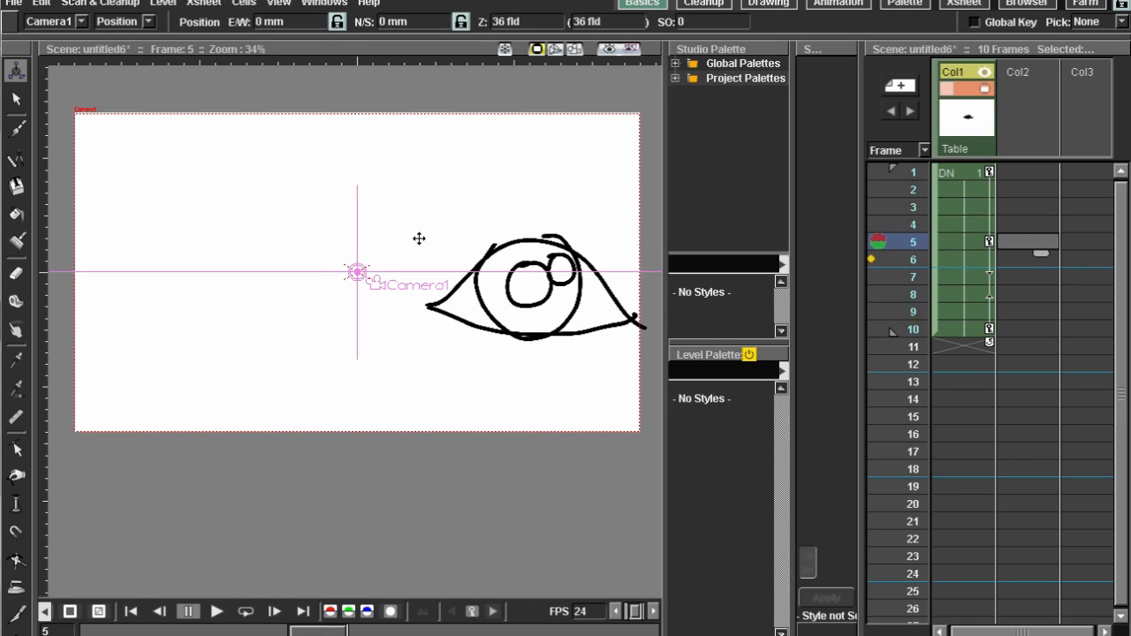
scroll(419, 238, "down", 2)
left_click_drag(402, 208, 530, 215)
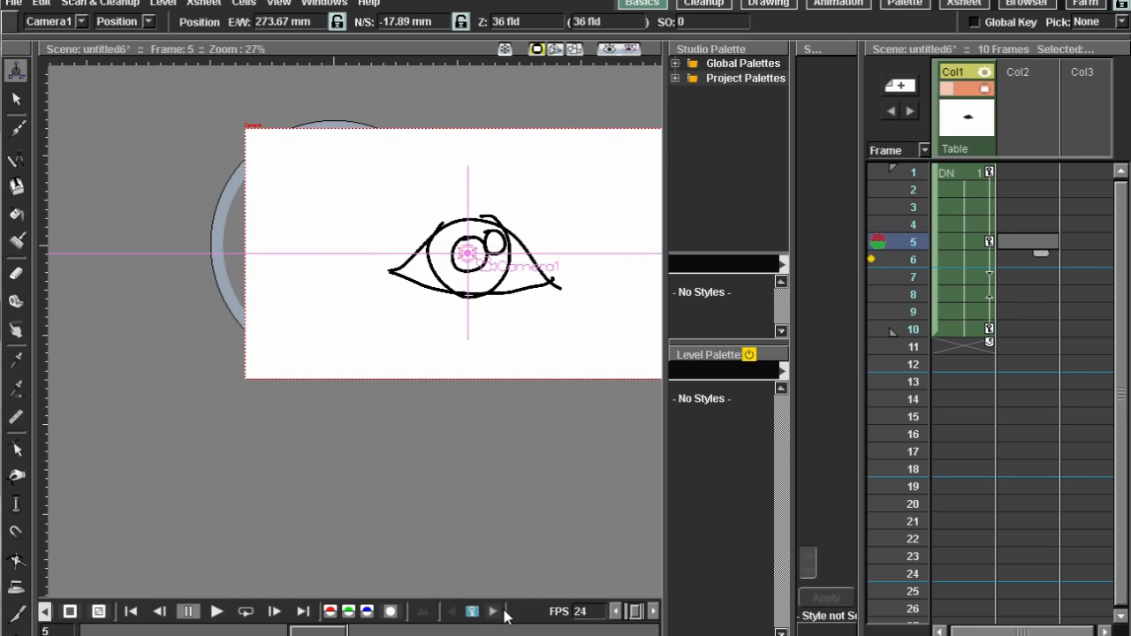
Step: At frame 10, move Camera1 over the eye to about -229 mm E/W and 123 mm N/S, and return to Col1's frame 1
left_click(1021, 331)
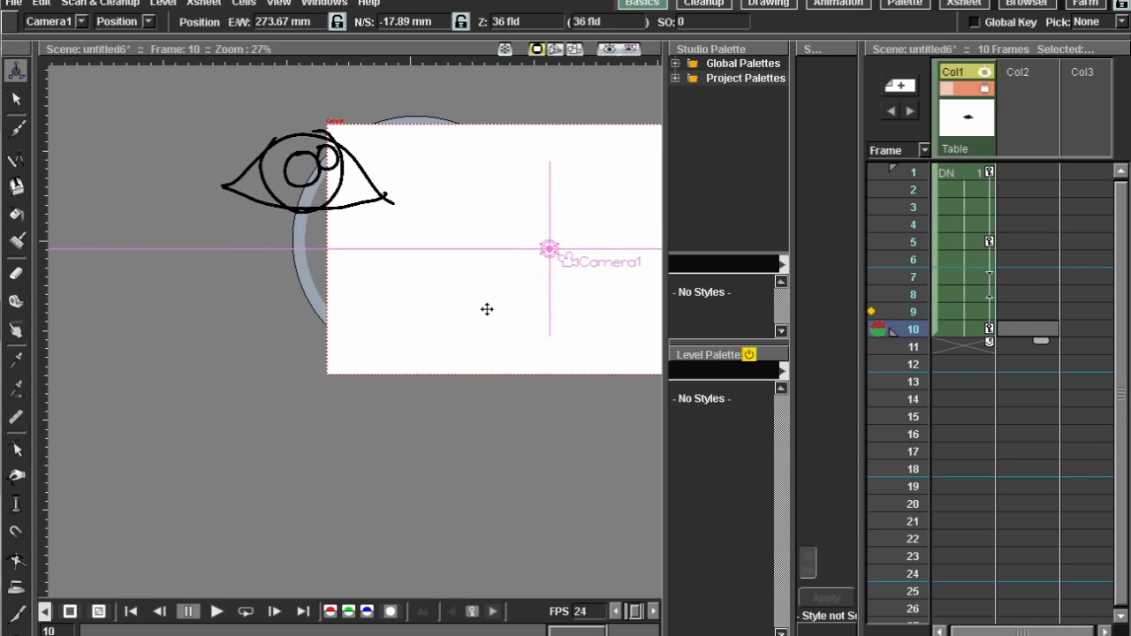
left_click_drag(543, 316, 301, 240)
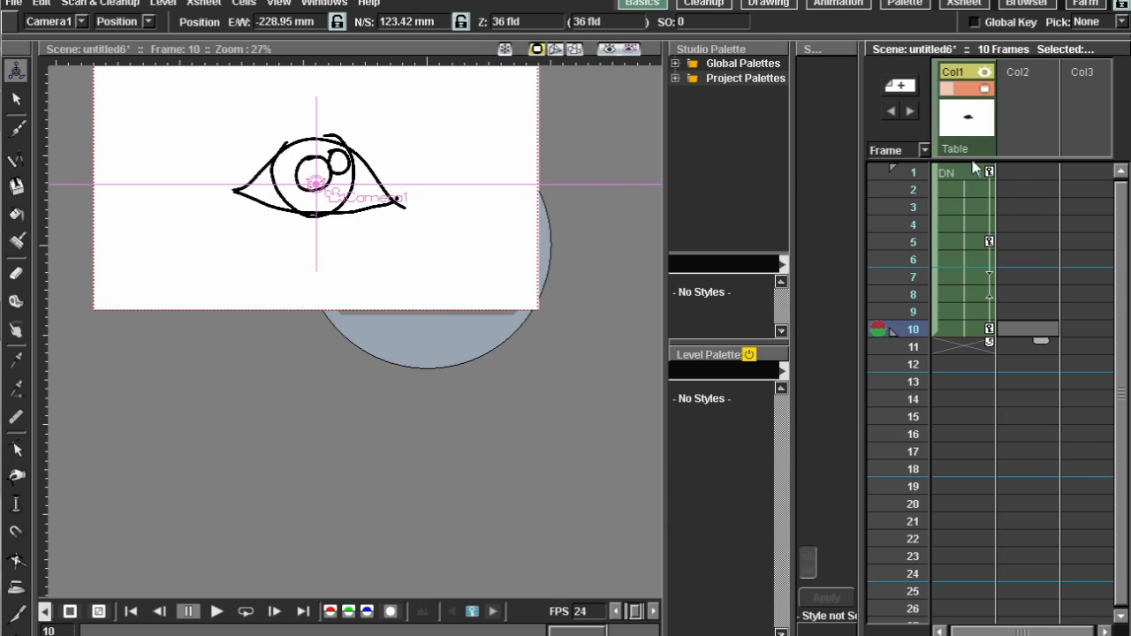
left_click(977, 170)
left_click(979, 222)
left_click(963, 174)
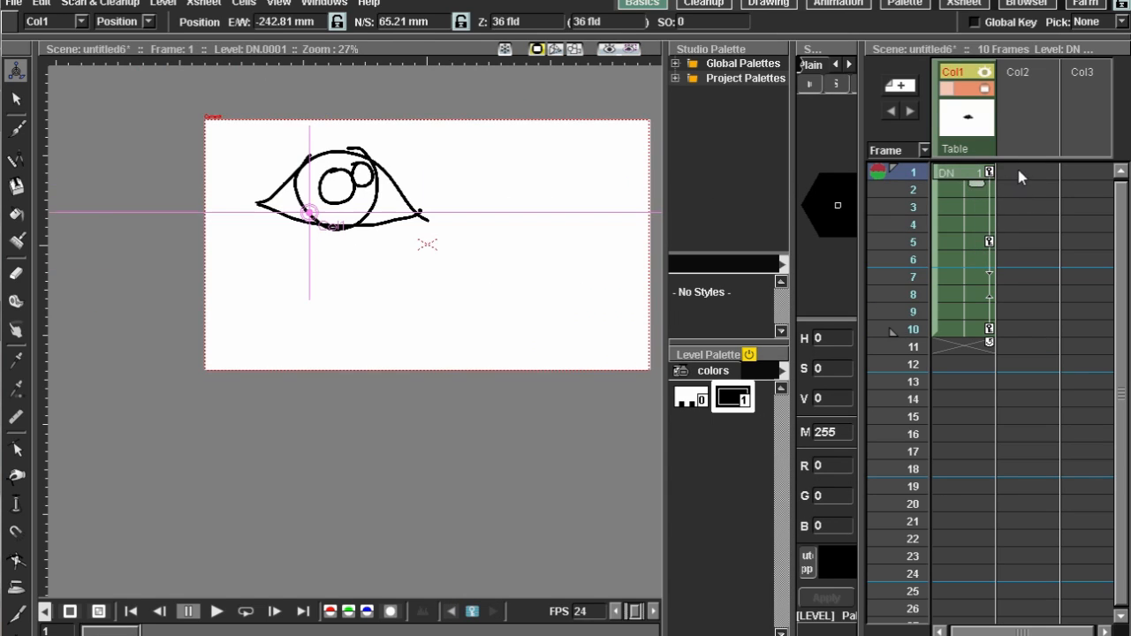
Step: Reselect Camera1 at frame 1 of Col2 and center it on the eye at about -188 mm E/W and 113 mm N/S
left_click(1020, 172)
left_click_drag(467, 226, 465, 264)
right_click(466, 263)
mouse_move(564, 413)
left_click(656, 417)
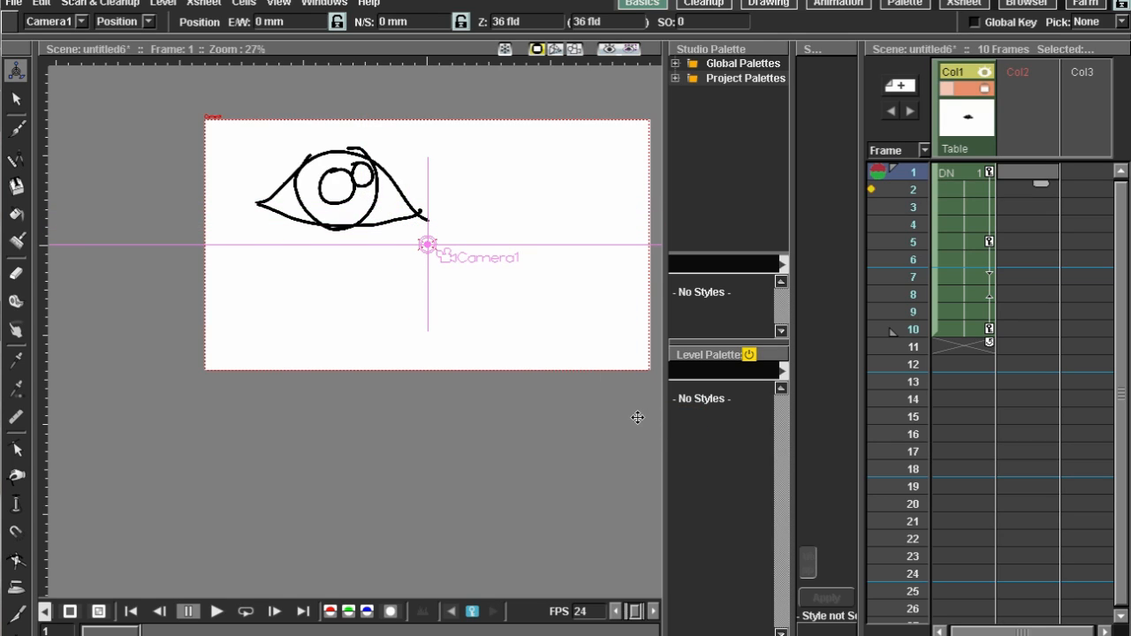
left_click_drag(546, 306, 454, 245)
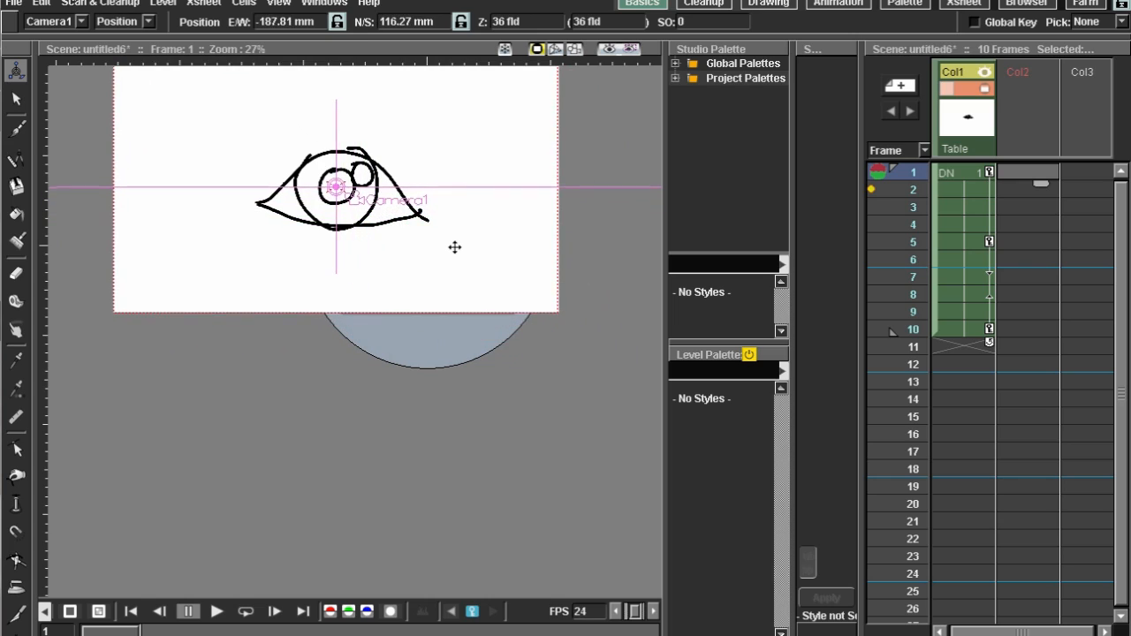
Step: Check the camera placement at frames 5, 10 and 1, and switch the viewer to Camera View
left_click(1024, 246)
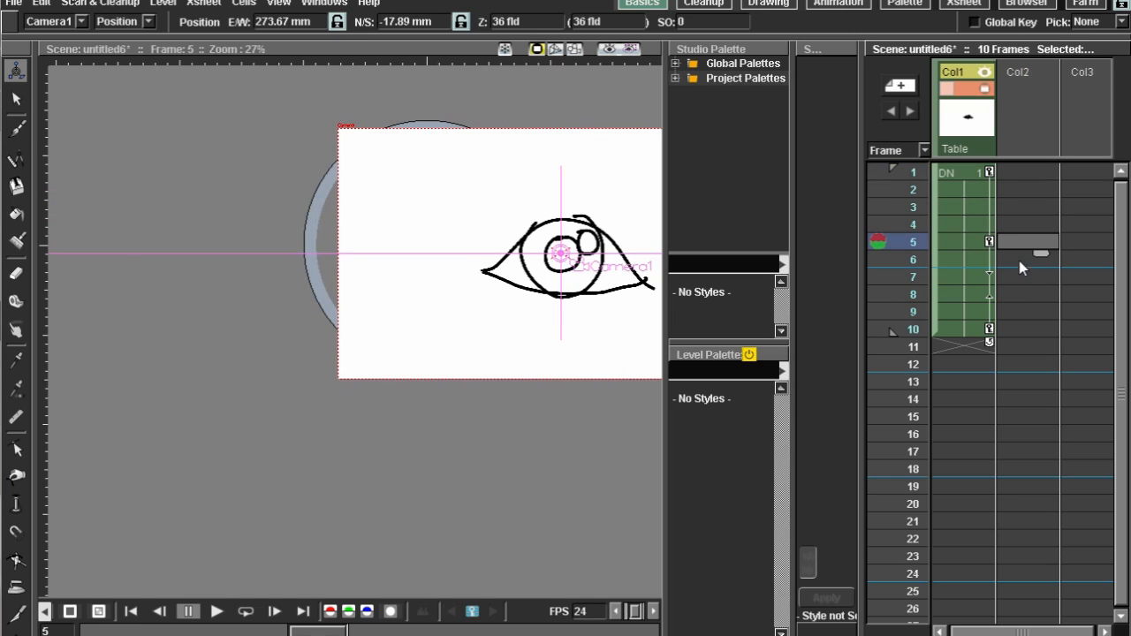
left_click(1025, 329)
left_click(1016, 172)
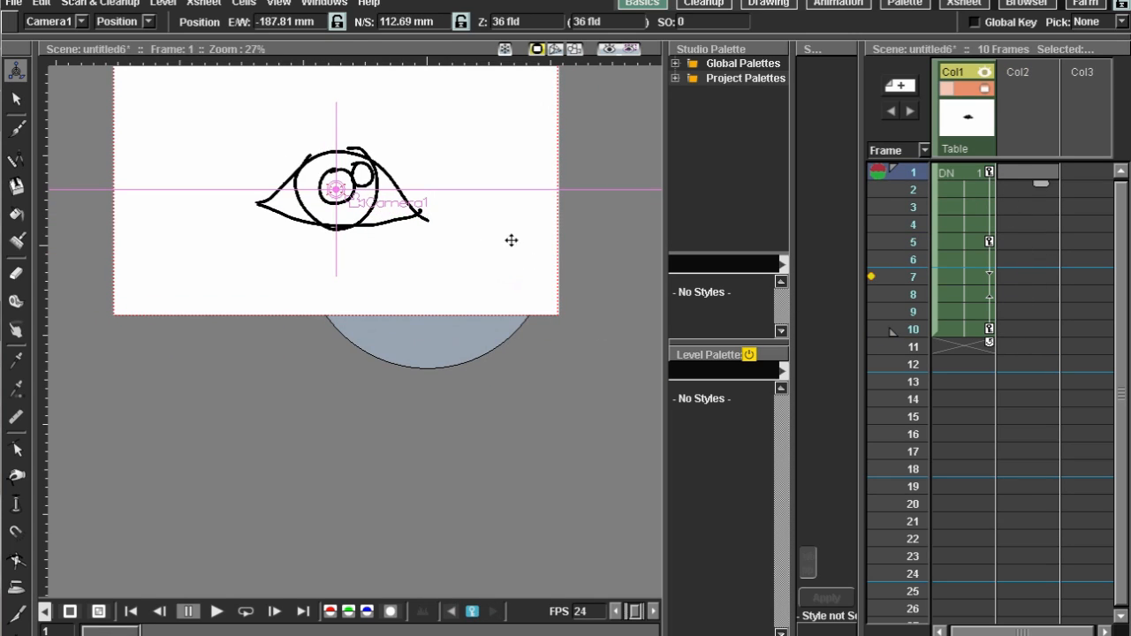
left_click(575, 49)
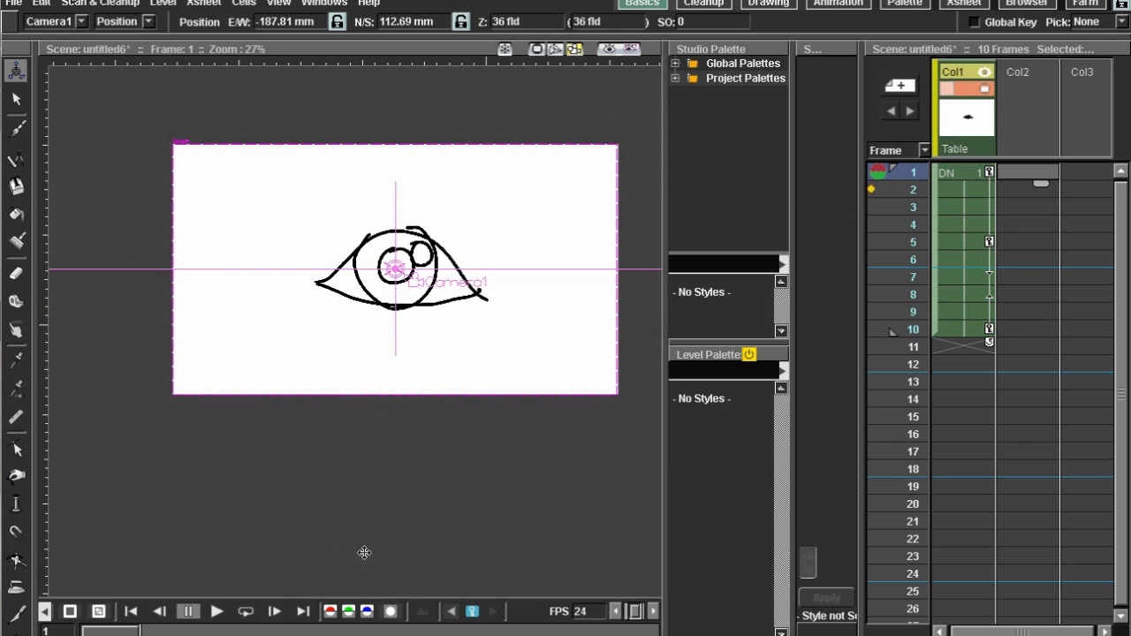
Step: Play the eye's camera animation in a loop, stop it, and switch the viewer back to the standard view
left_click(217, 610)
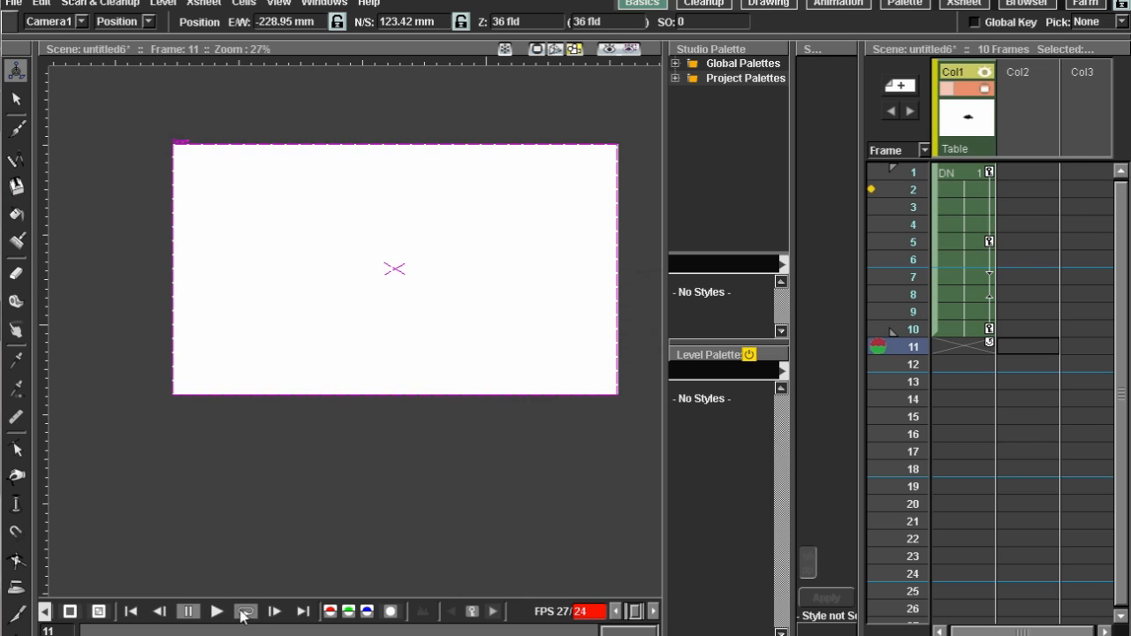
left_click(240, 612)
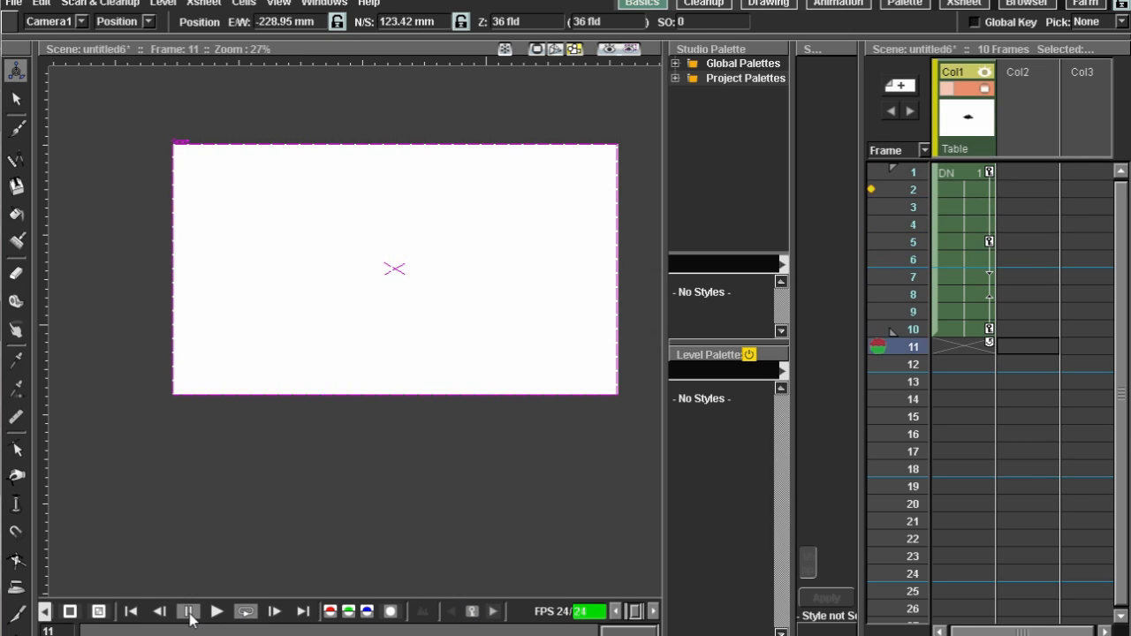
left_click(188, 611)
left_click(536, 49)
left_click_drag(559, 202, 476, 181)
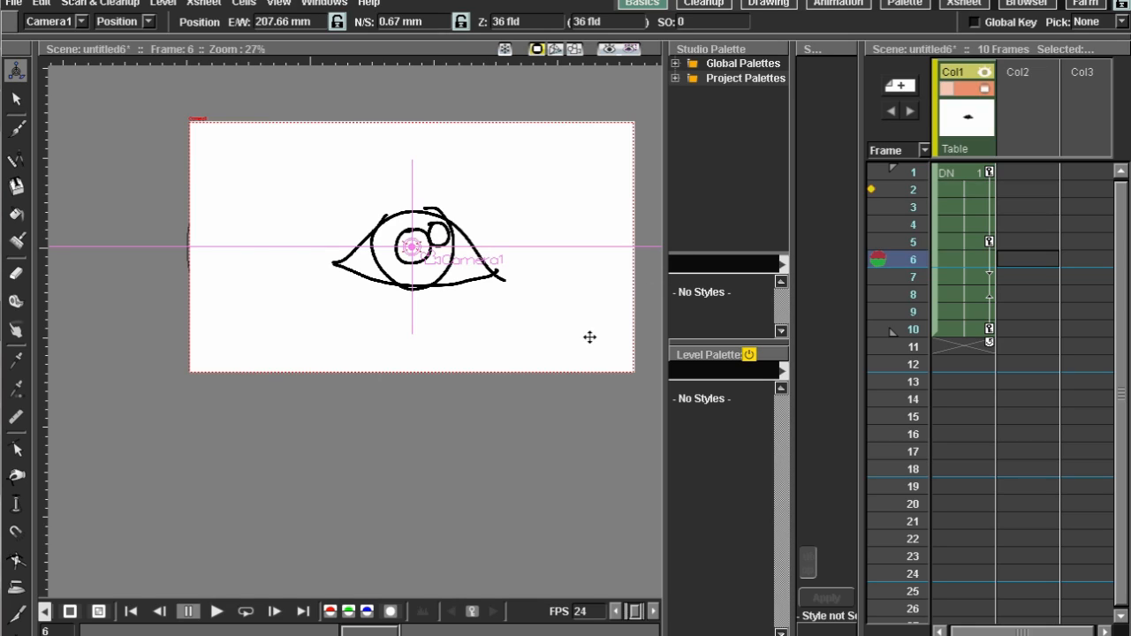
left_click_drag(590, 337, 551, 331)
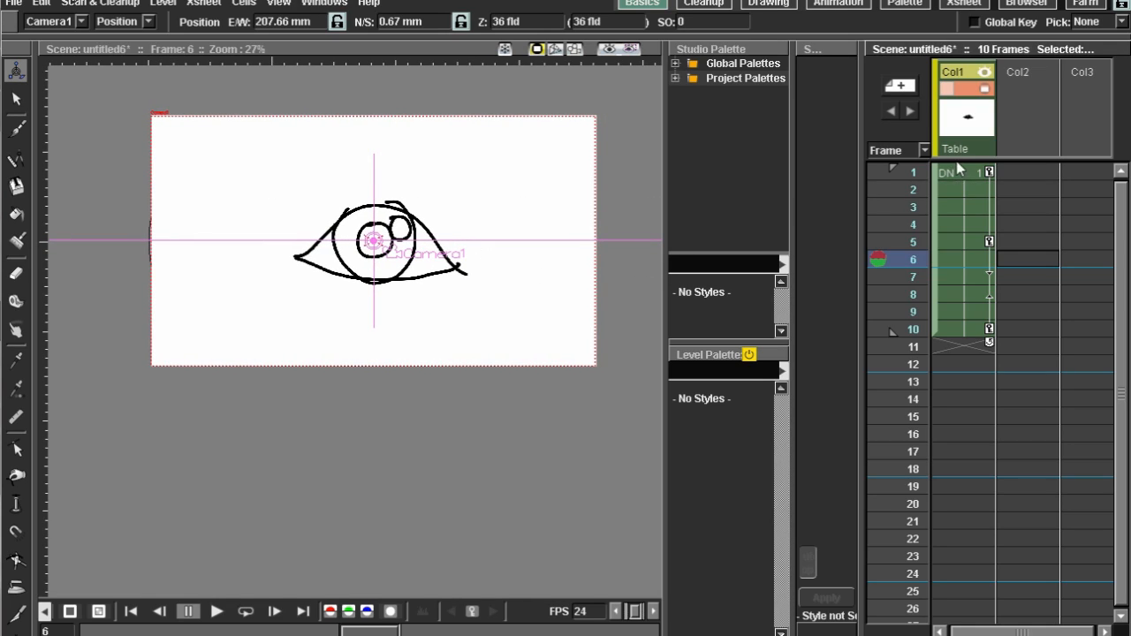
Step: Delete the eye drawing's cells from Col1 along with its position keyframes at frames 1, 5 and 10
left_click_drag(961, 173, 970, 245)
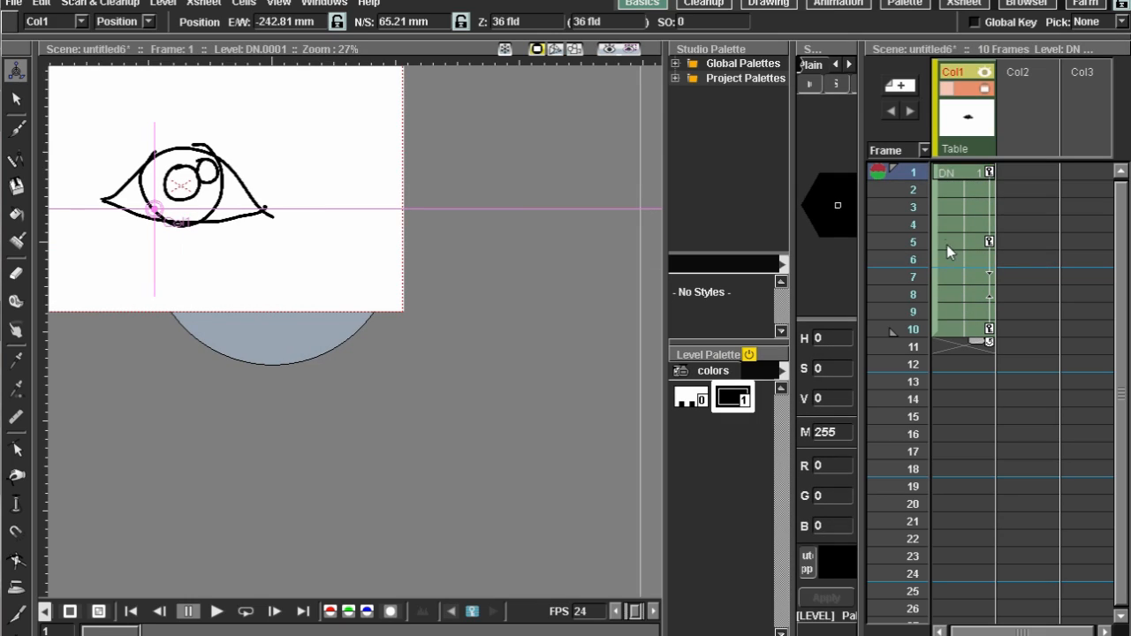
key("Delete")
left_click(988, 174)
right_click(990, 176)
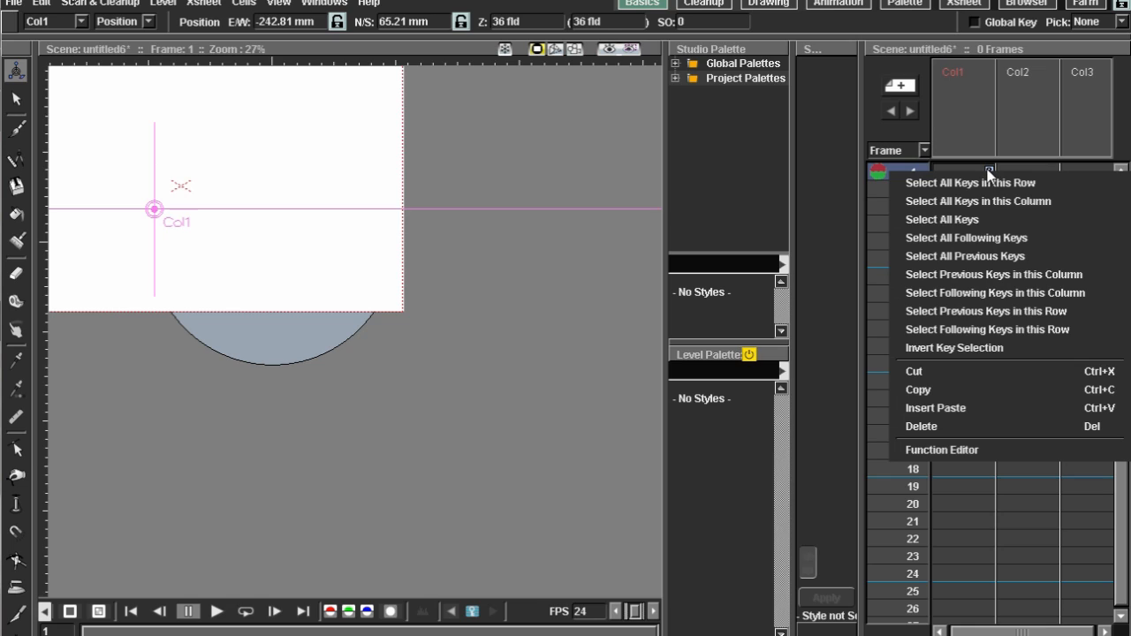
left_click(934, 427)
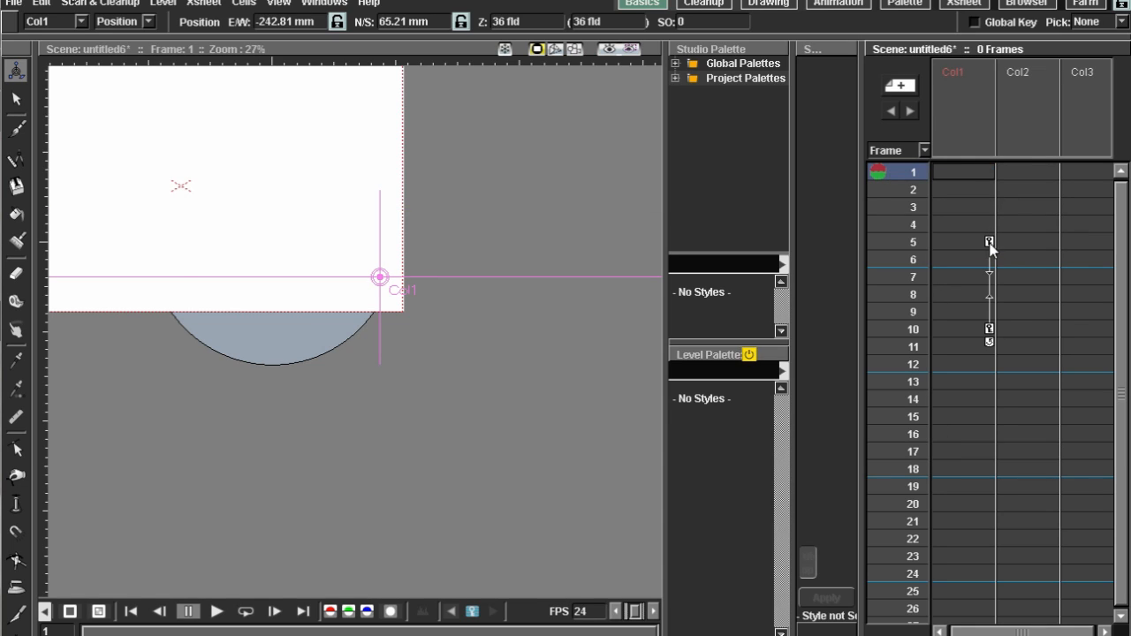
right_click(990, 247)
left_click(919, 500)
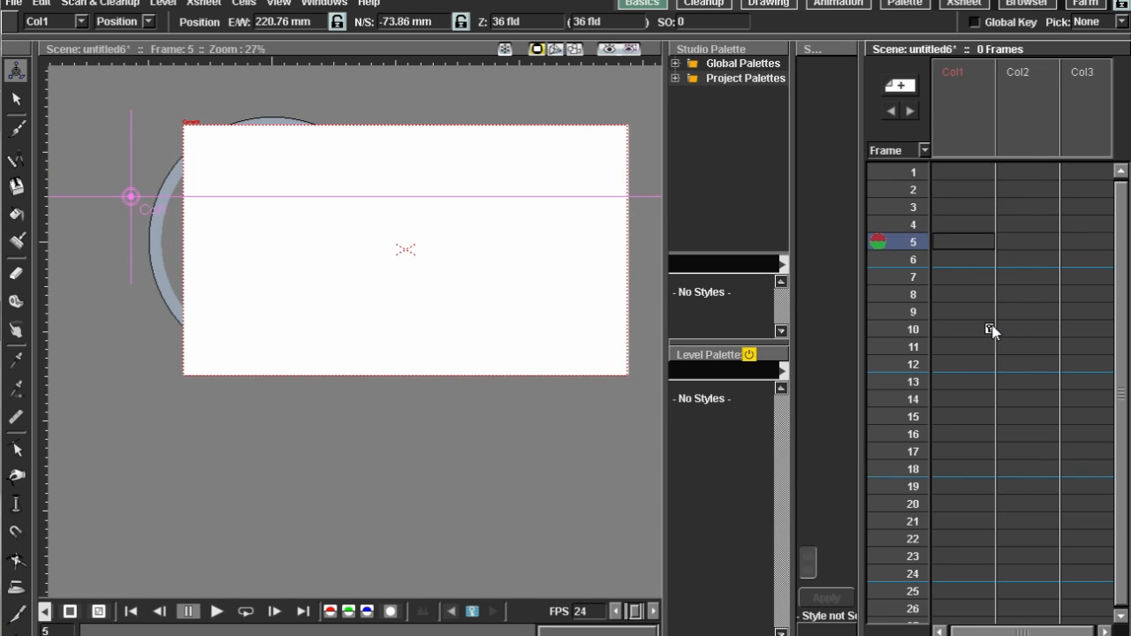
right_click(991, 330)
left_click(964, 576)
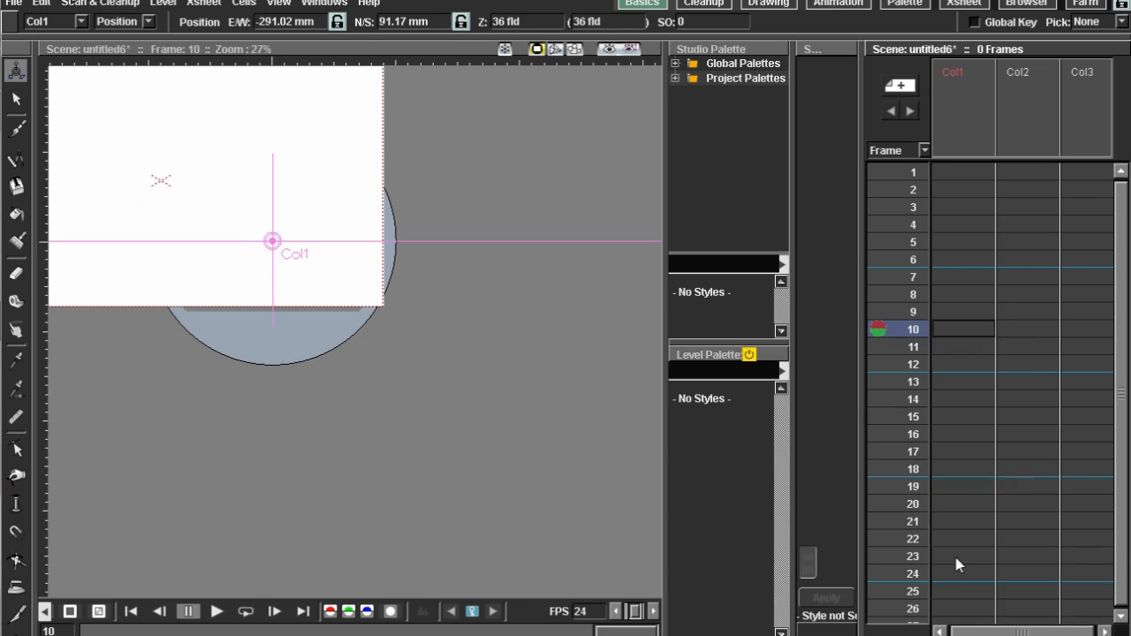
Step: Return to frame 1 of the emptied Col1, switch to the Animation room and show the Stage Schematic
left_click_drag(970, 176, 965, 318)
left_click(1015, 228)
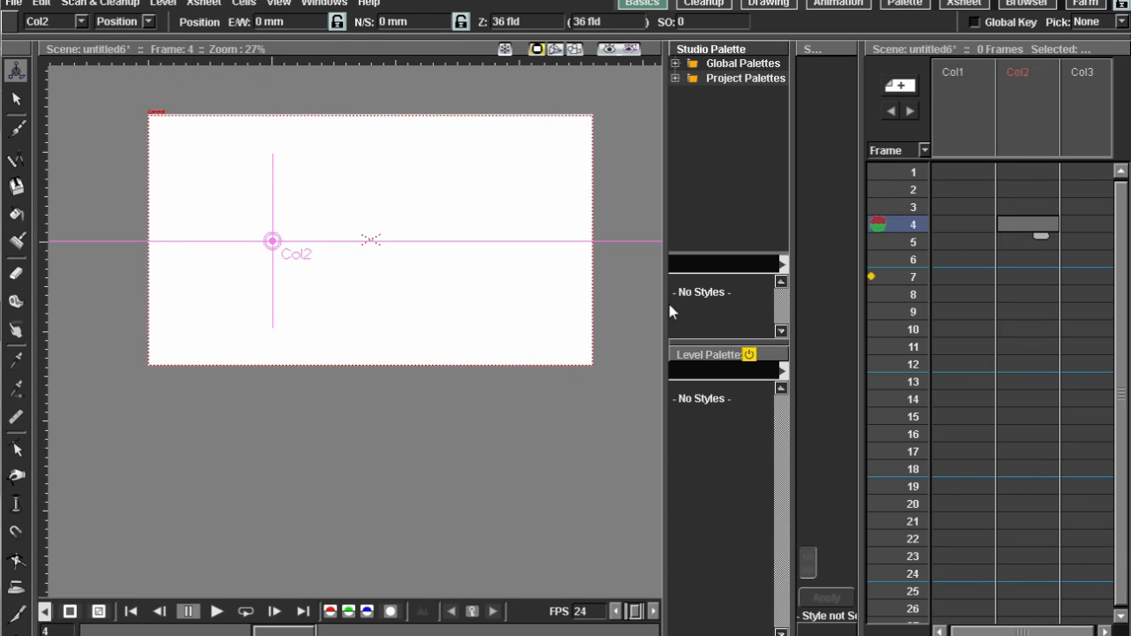
left_click(962, 175)
left_click_drag(532, 240, 663, 298)
scroll(645, 287, "down", 1)
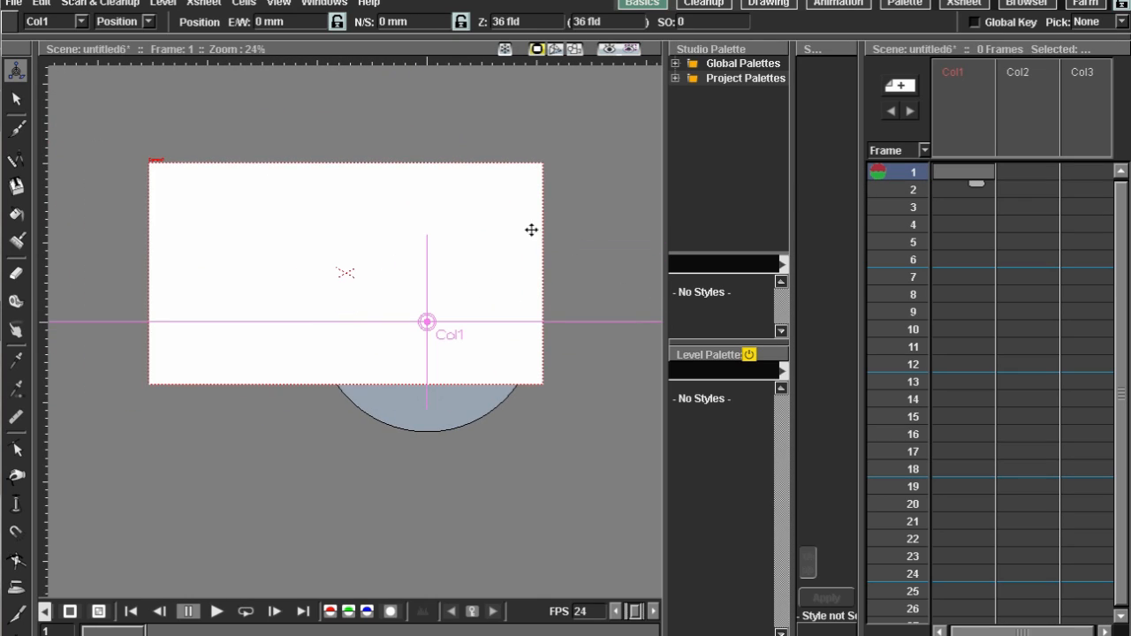
left_click(861, 4)
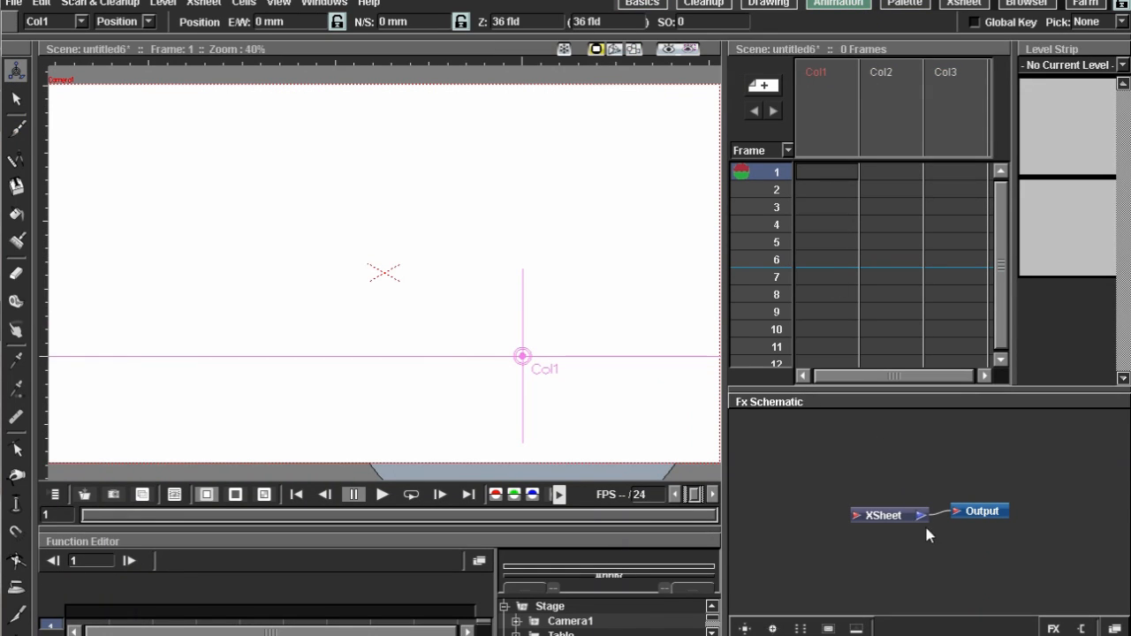
left_click_drag(913, 527, 873, 450)
left_click(1111, 628)
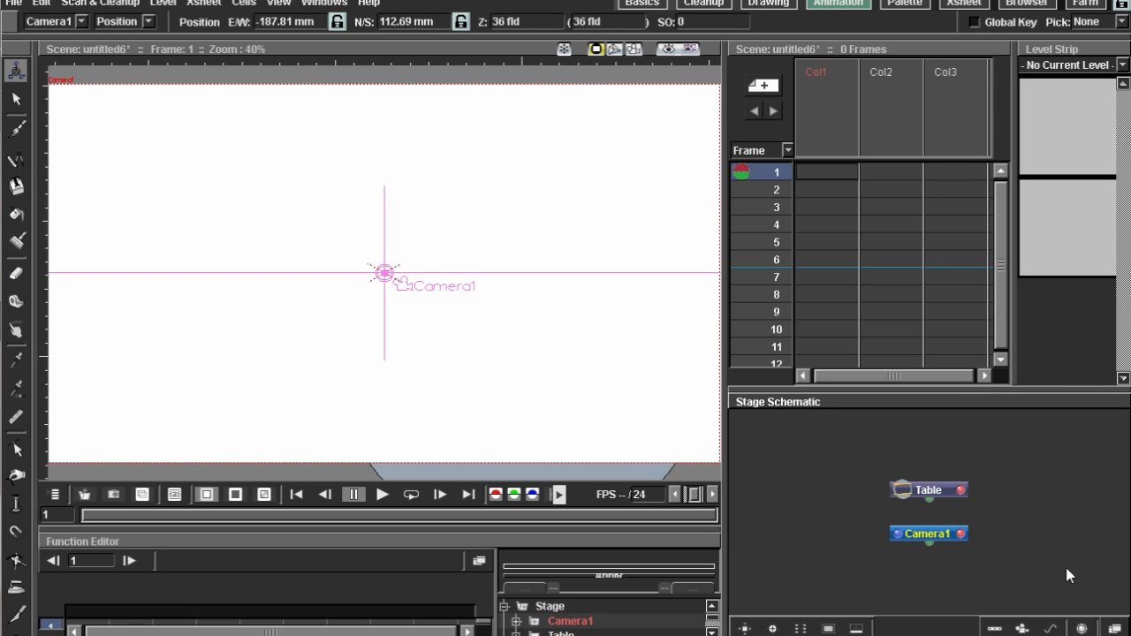
left_click(1113, 628)
left_click(1115, 628)
Step: Add a second camera to the Stage Schematic and activate it
left_click(956, 487)
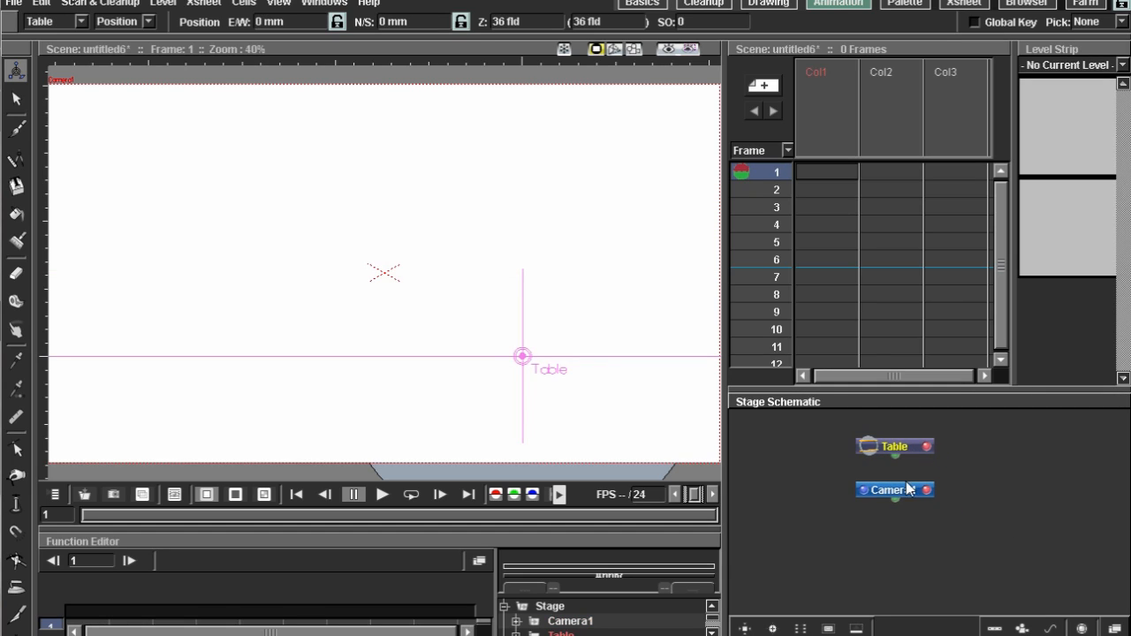
right_click(902, 491)
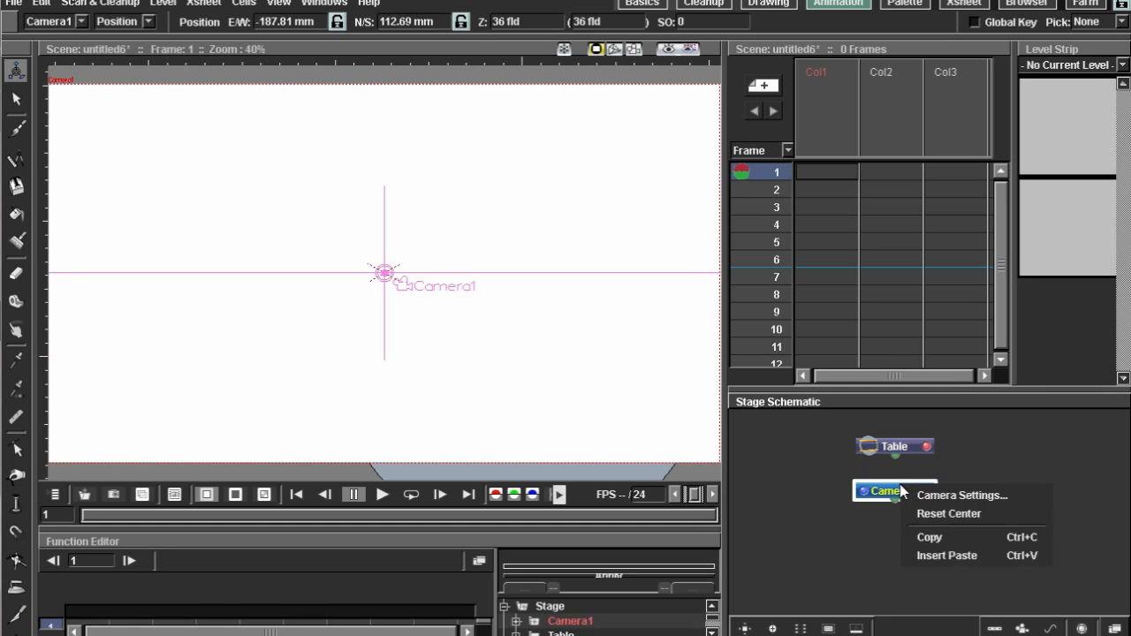
left_click(971, 455)
right_click(951, 482)
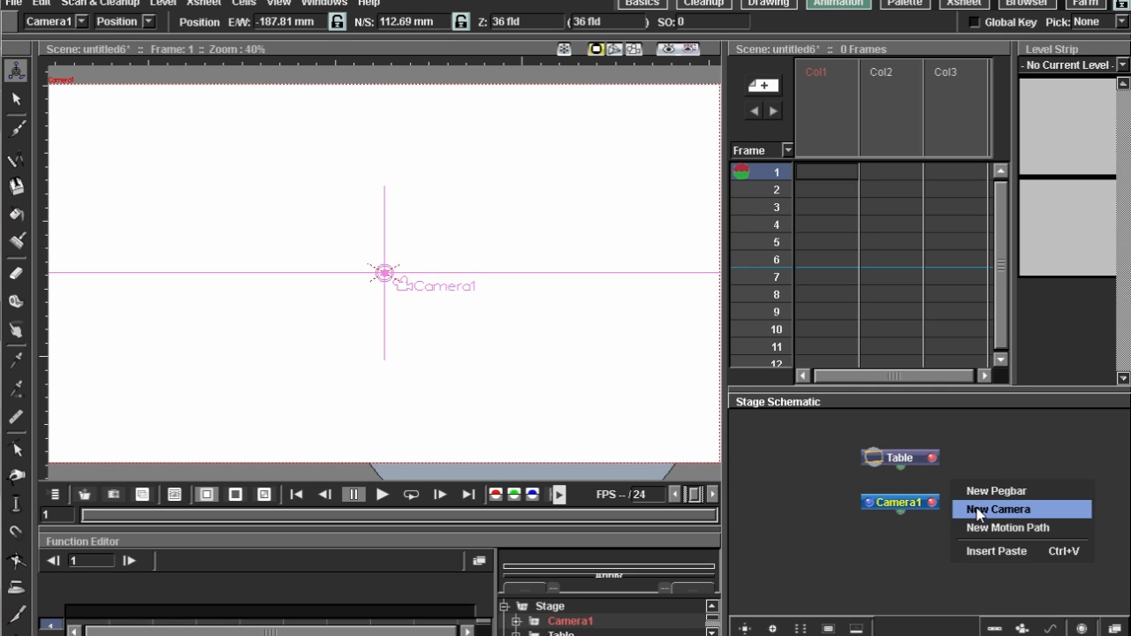
left_click(978, 511)
right_click(977, 491)
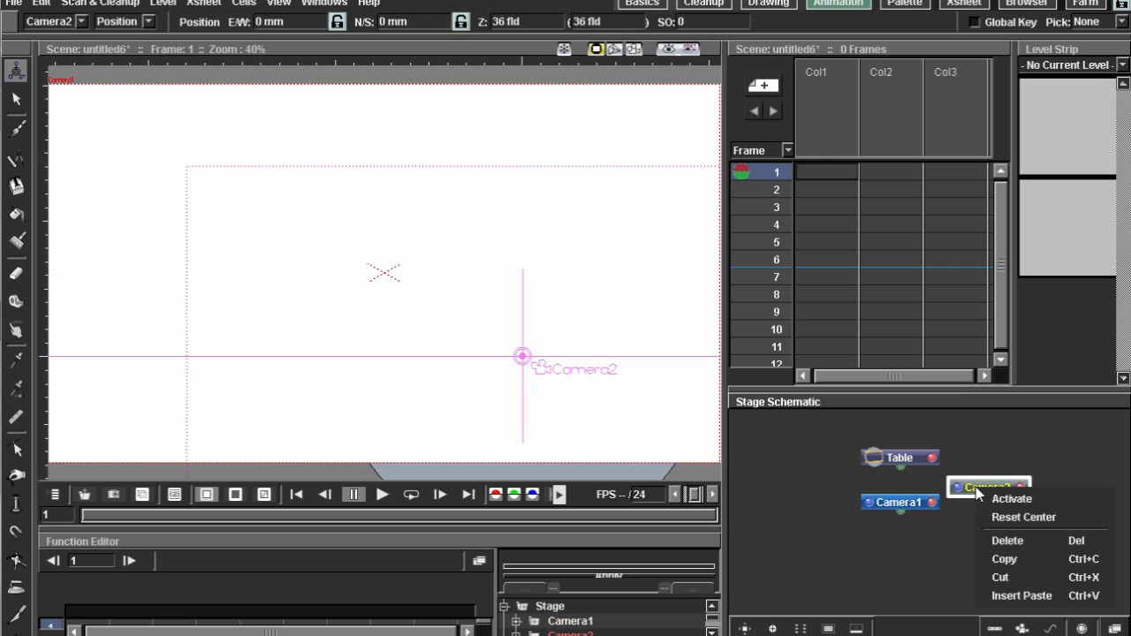
left_click(1009, 500)
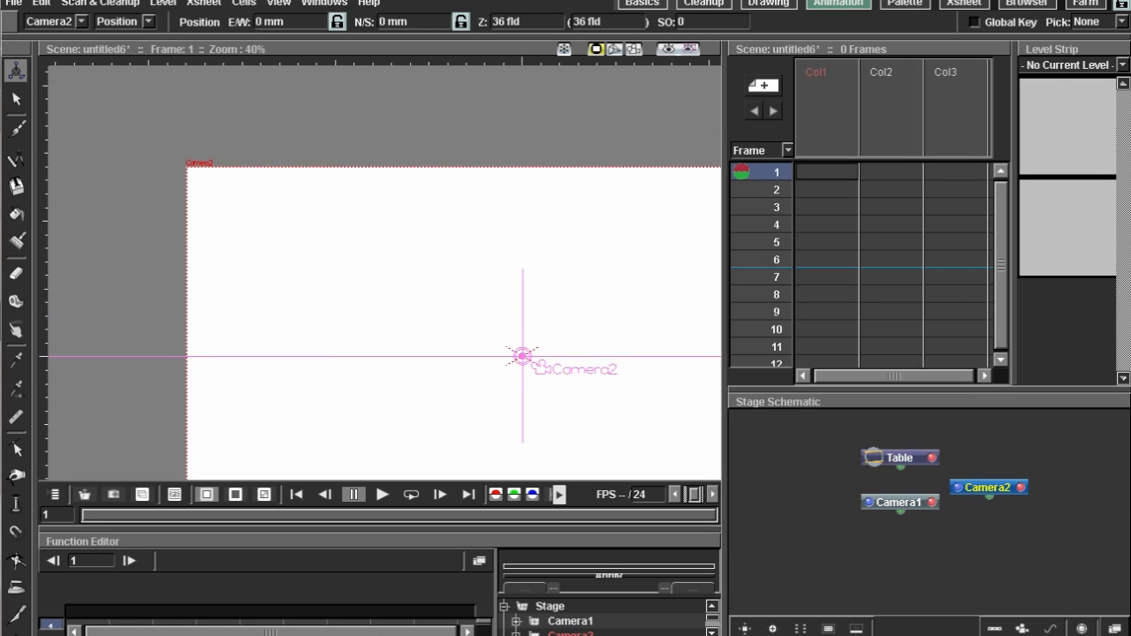
Step: Go back to the Basics room and draw a round ball in the upper middle of the camera frame at frame 1 with the Brush
left_click(614, 3)
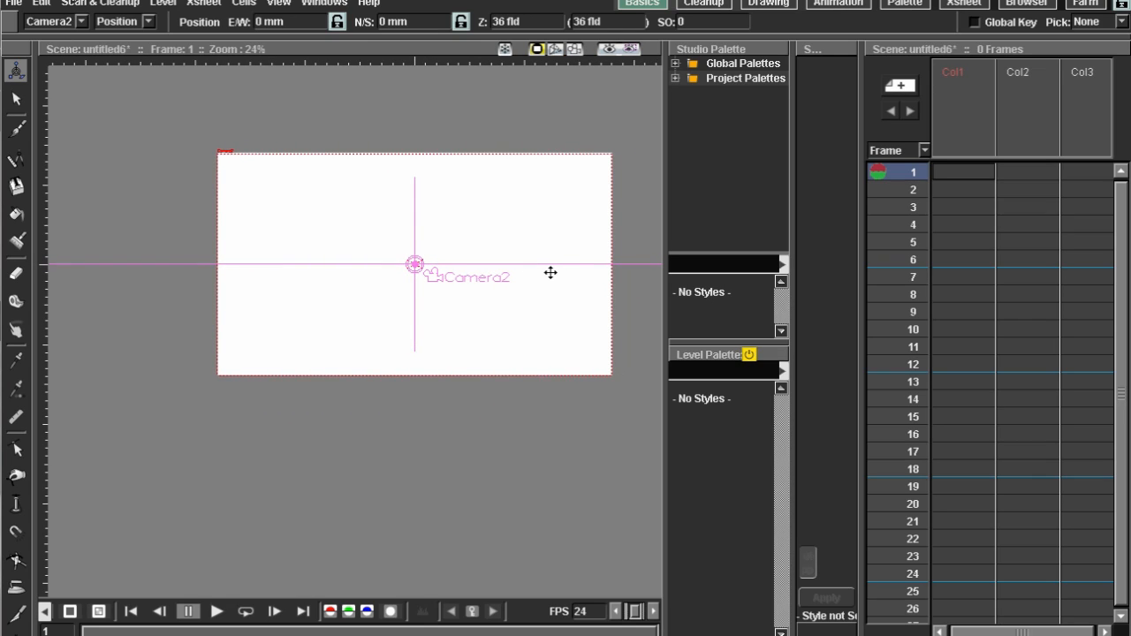
left_click_drag(543, 302, 542, 323)
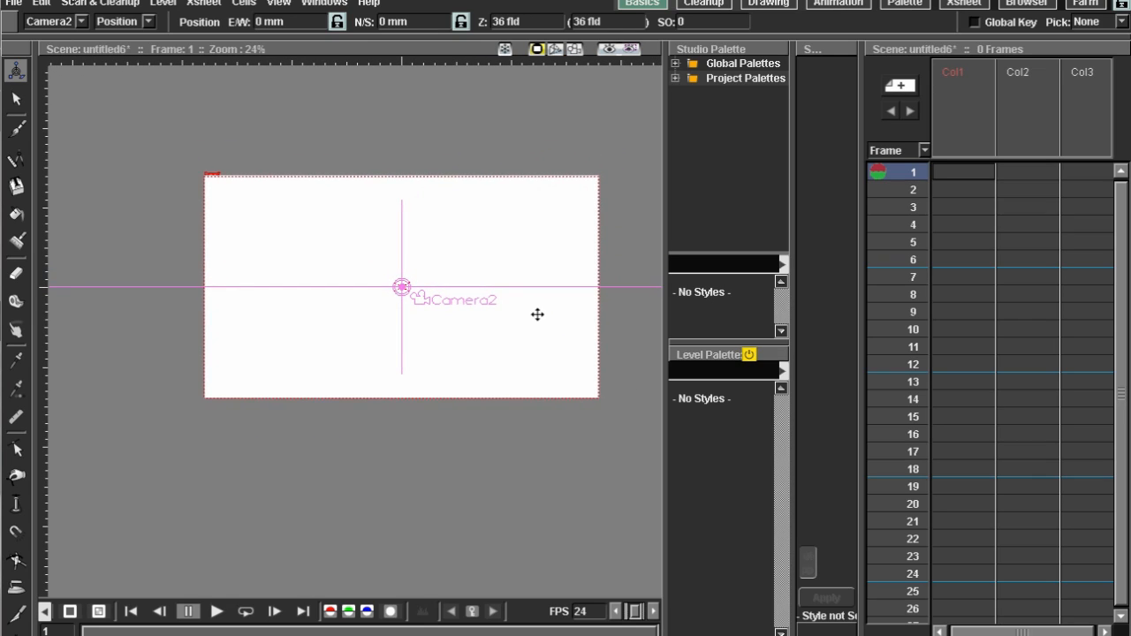
scroll(537, 314, "up", 2)
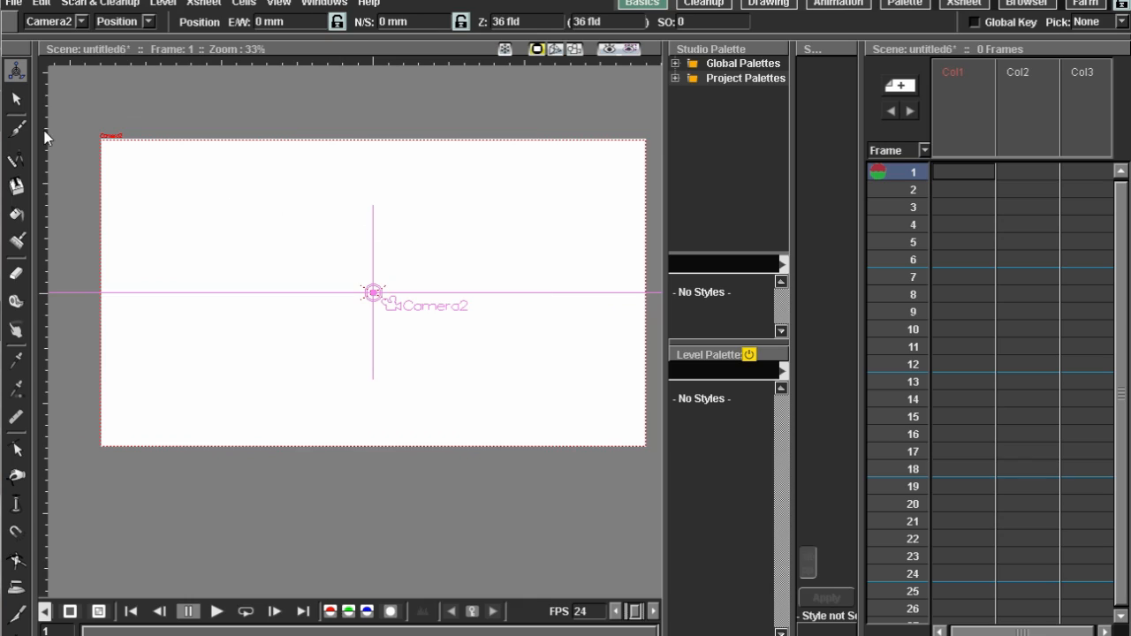
left_click(16, 129)
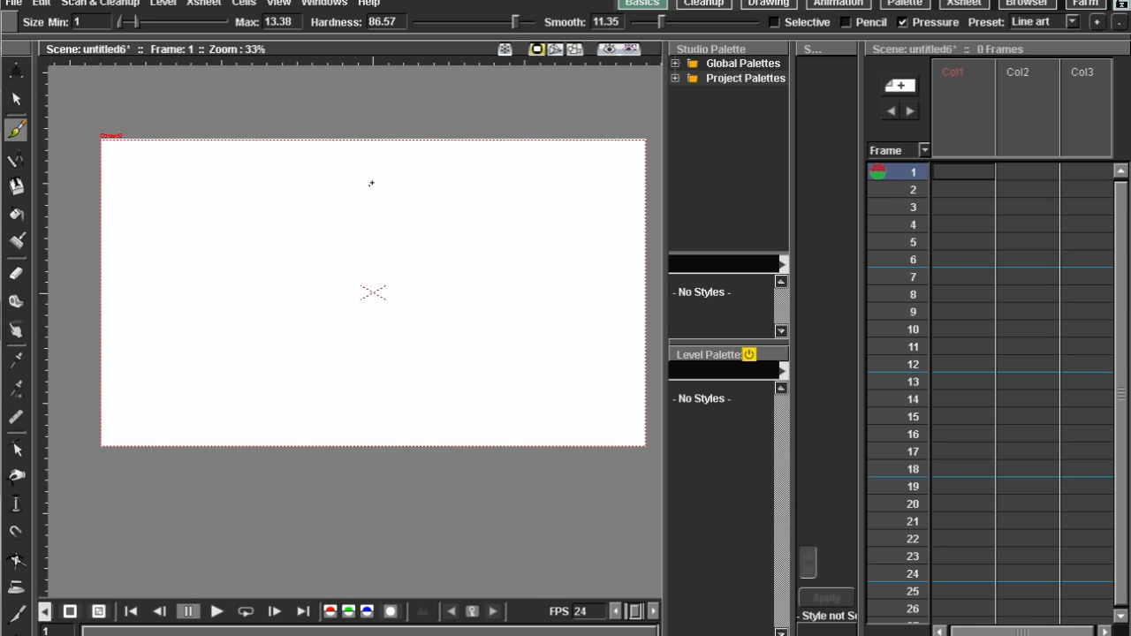
mouse_move(381, 179)
left_mouse_down()
mouse_move(388, 241)
mouse_move(363, 178)
mouse_move(381, 247)
mouse_move(391, 181)
left_mouse_up()
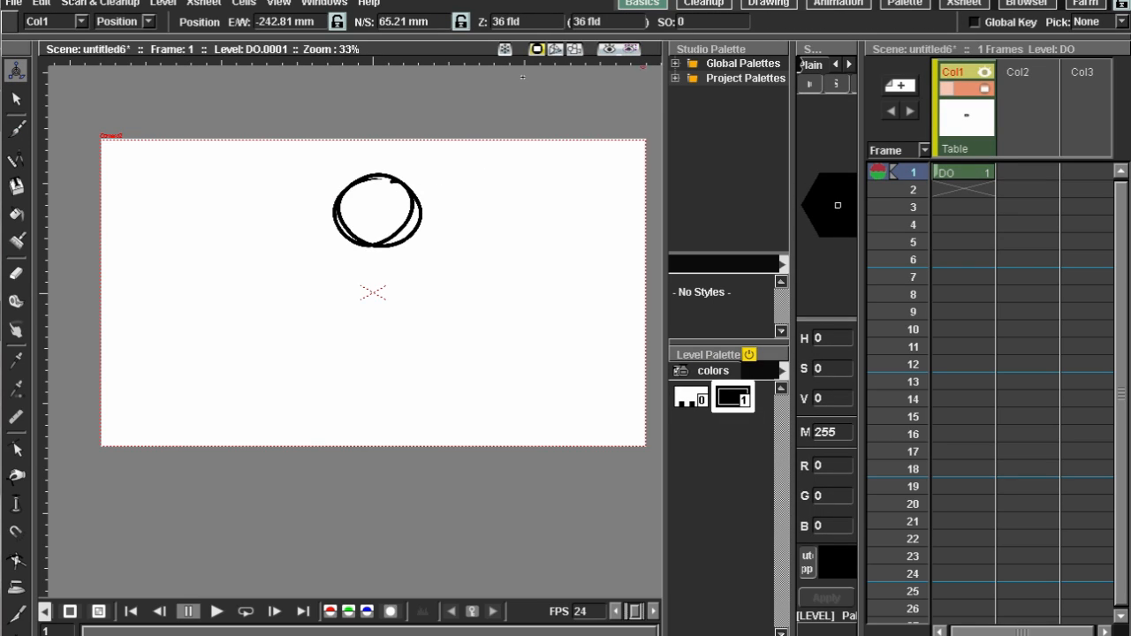
Step: Set the Brush's Smooth value to 0 and activate onion skin at frame 2 of Col1
left_click(16, 129)
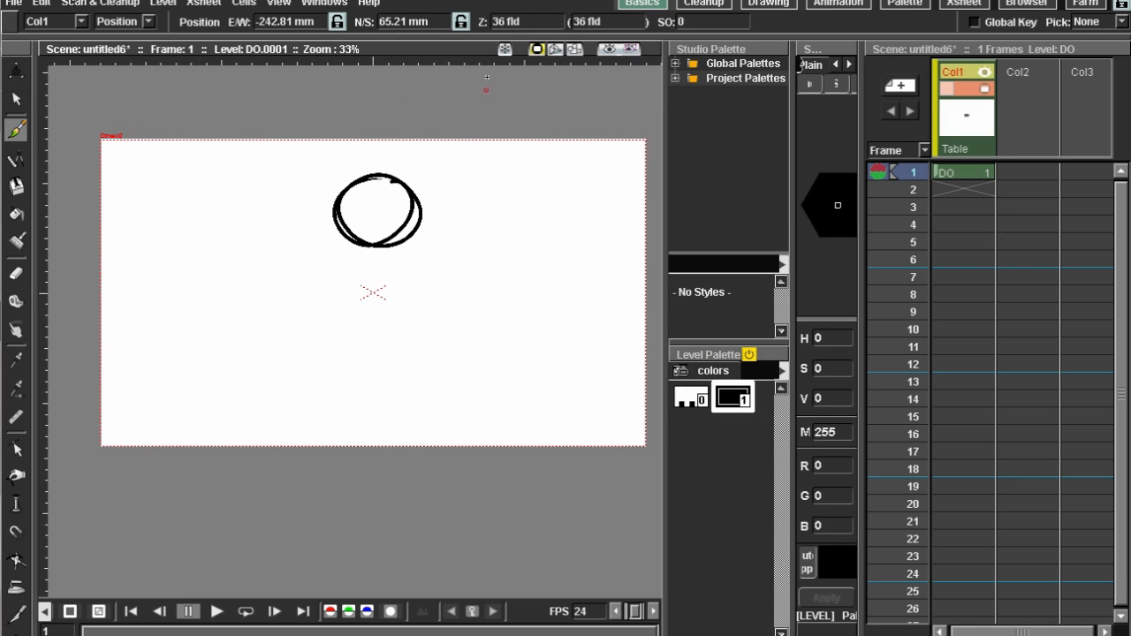
left_click_drag(661, 23, 610, 24)
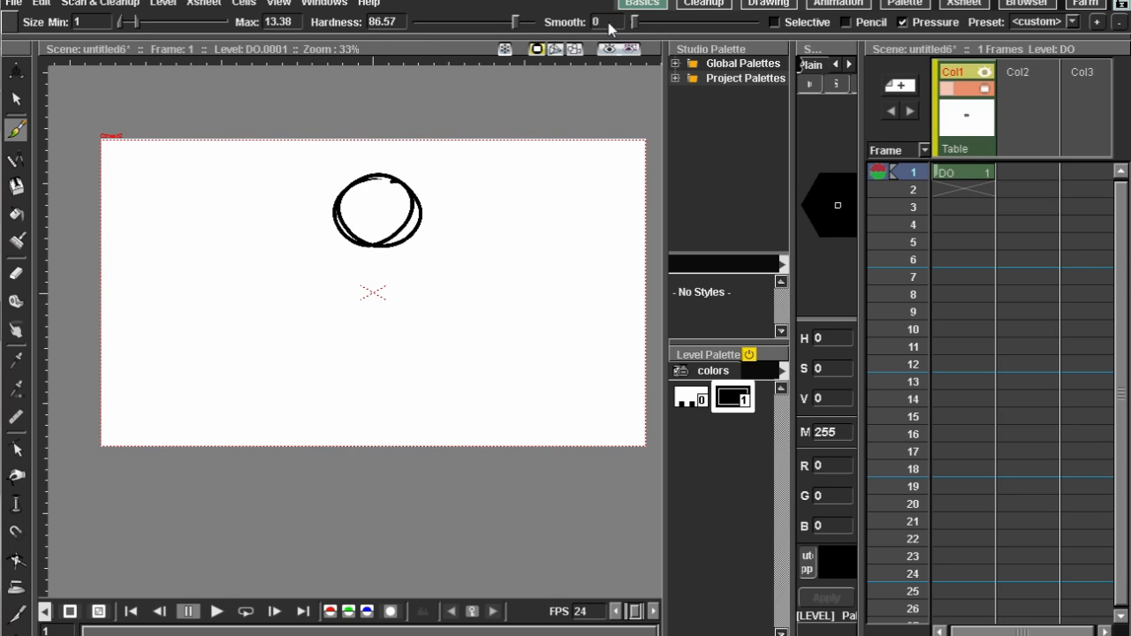
left_click(958, 190)
right_click(358, 292)
left_click(351, 245)
right_click(352, 247)
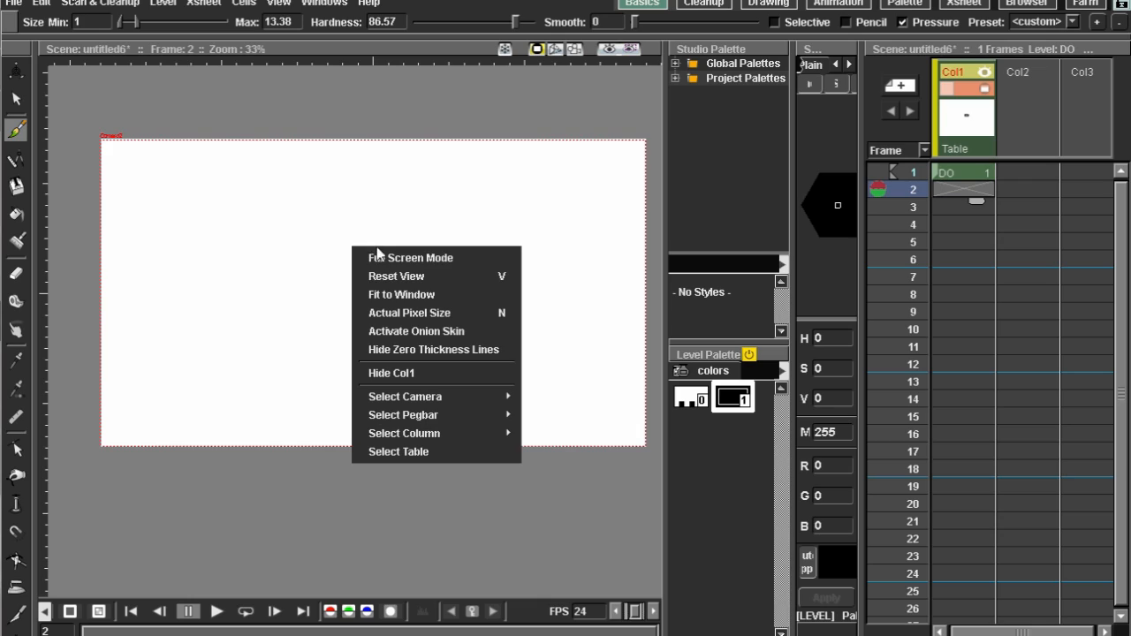
left_click(425, 327)
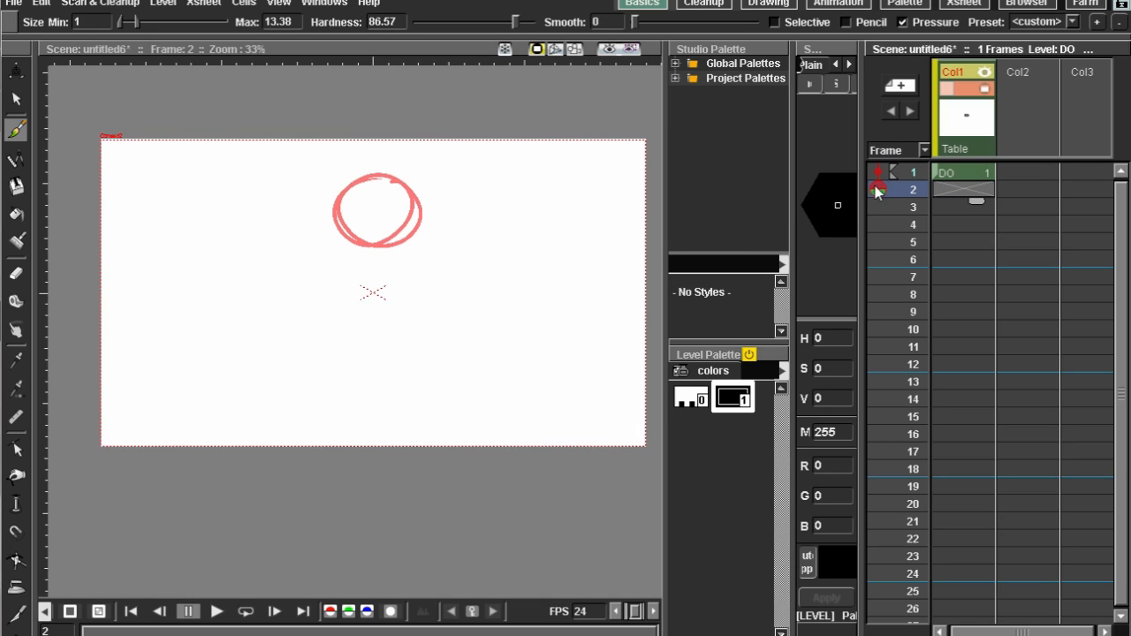
Step: At frame 6, reduce the onion skin range to one frame before and after, and return to frame 2
left_click(970, 225)
left_click(961, 258)
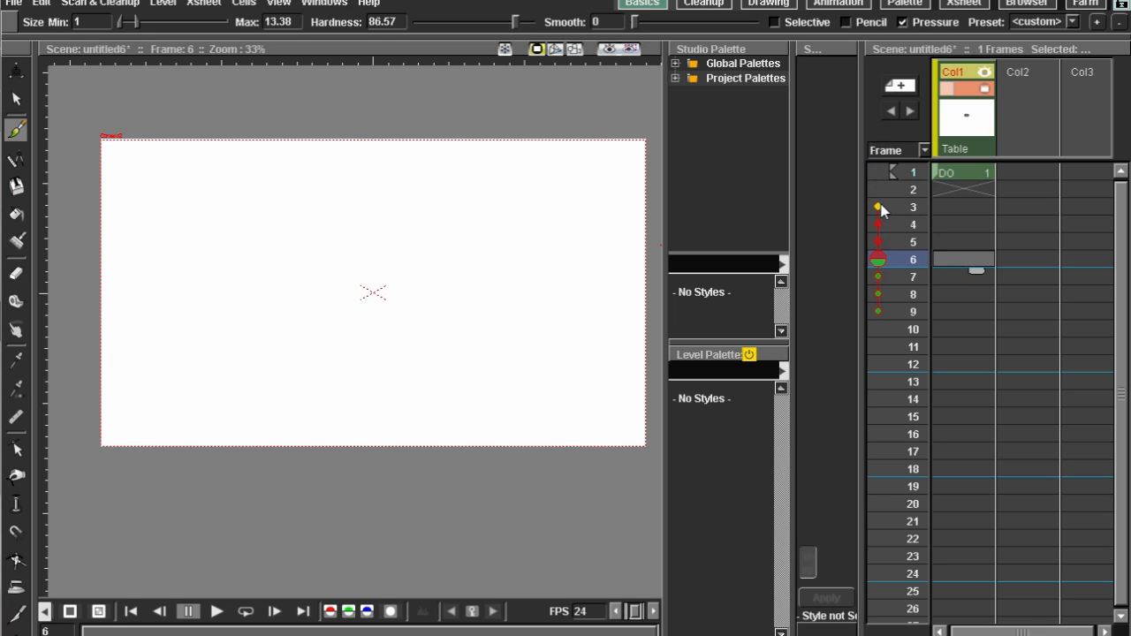
left_click(879, 313)
left_click(879, 296)
left_click(879, 207)
left_click(974, 173)
left_click(963, 189)
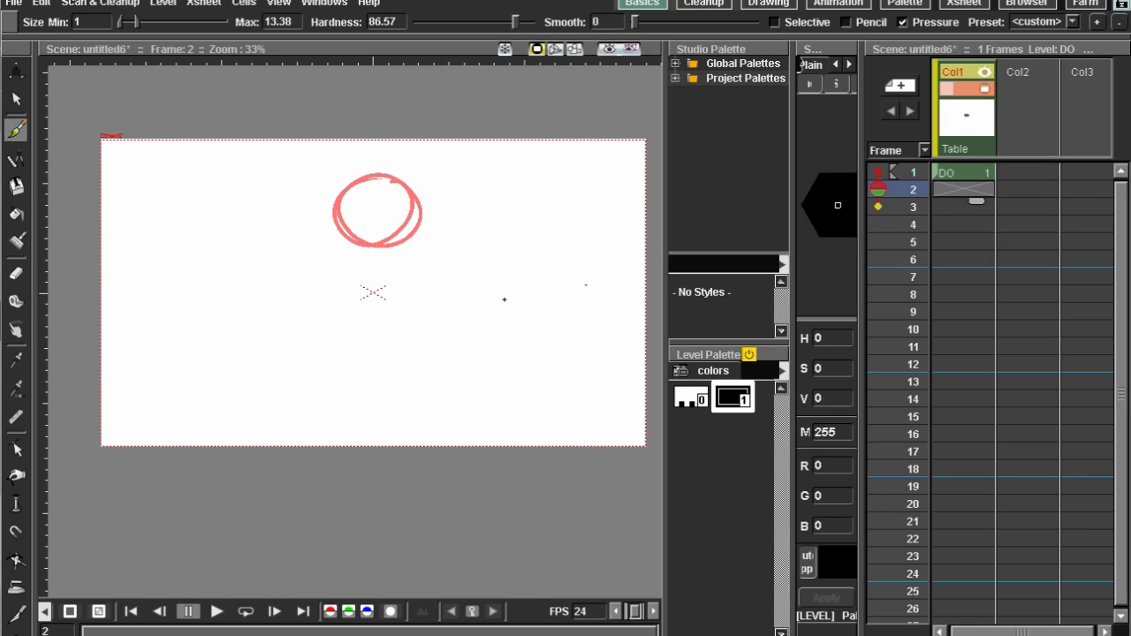
Step: Draw the falling ball stretched vertically at frames 2 and 3 and squashed flat near the frame's lower edge at frame 4
mouse_move(378, 215)
left_mouse_down()
mouse_move(343, 316)
mouse_move(389, 318)
mouse_move(367, 421)
left_mouse_up()
key("period")
mouse_move(371, 282)
left_mouse_down()
mouse_move(399, 352)
mouse_move(381, 362)
mouse_move(375, 285)
mouse_move(386, 407)
left_mouse_up()
key("ctrl+z")
key("ctrl+z")
key("period")
key("ctrl+z")
left_click_drag(379, 391, 425, 428)
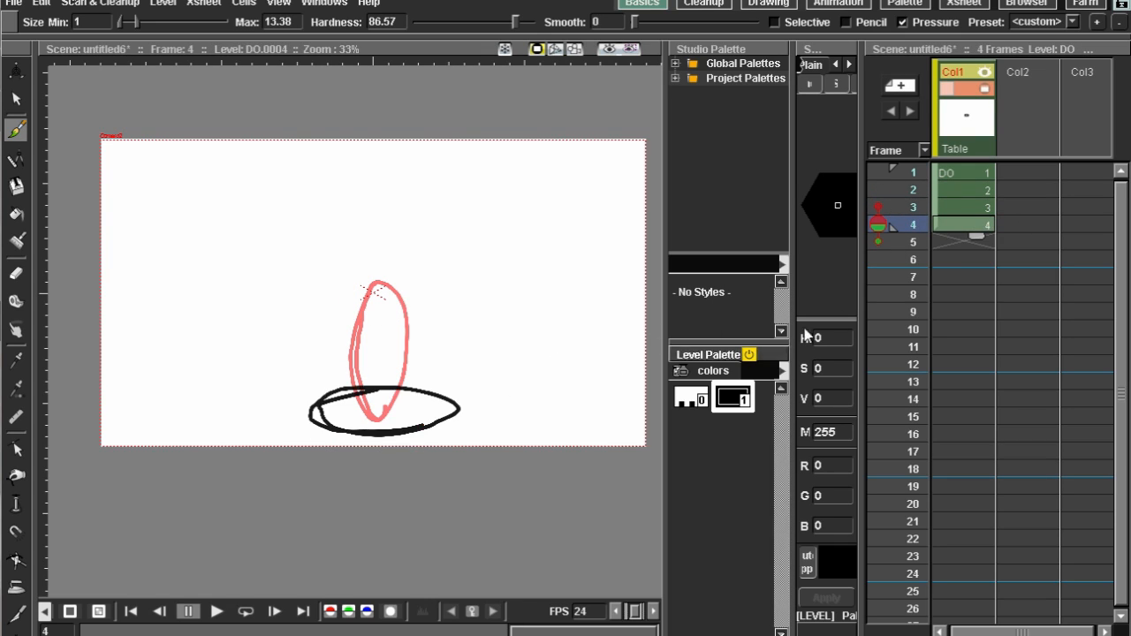
Step: Flip through the existing drawings, and draw the ball stretched vertically while bouncing upward at frames 5 and 6
key("Down")
key("Up")
key("Up")
key("Up")
key("Down")
key("Down")
key("Down")
left_click_drag(389, 270, 382, 405)
key("Down")
mouse_move(389, 190)
left_mouse_down()
mouse_move(380, 265)
mouse_move(402, 273)
left_mouse_up()
key("ctrl+z")
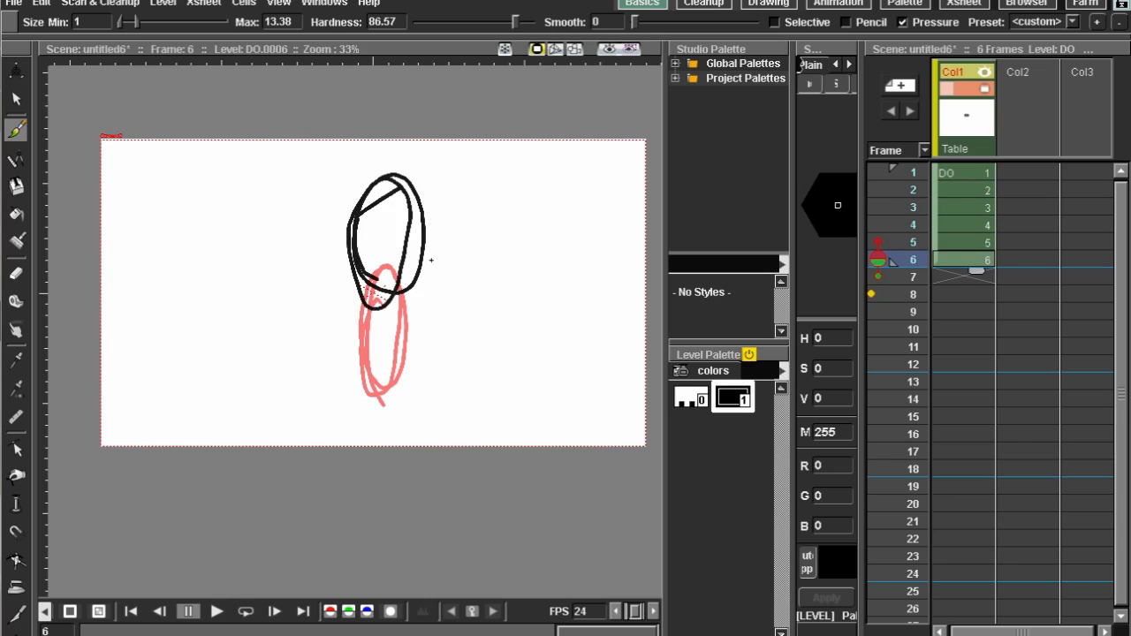
Step: Step through the drawings from frame 2 and draw the ball back at the top of its bounce at frame 7
left_click(968, 192)
key("Down")
key("Down")
key("Down")
key("Down")
key("Down")
left_click_drag(416, 182, 343, 225)
Step: Play the bouncing ball animation from frame 1 and check the drawings at frames 1 and 5
left_click(971, 173)
left_click(217, 612)
left_click(986, 175)
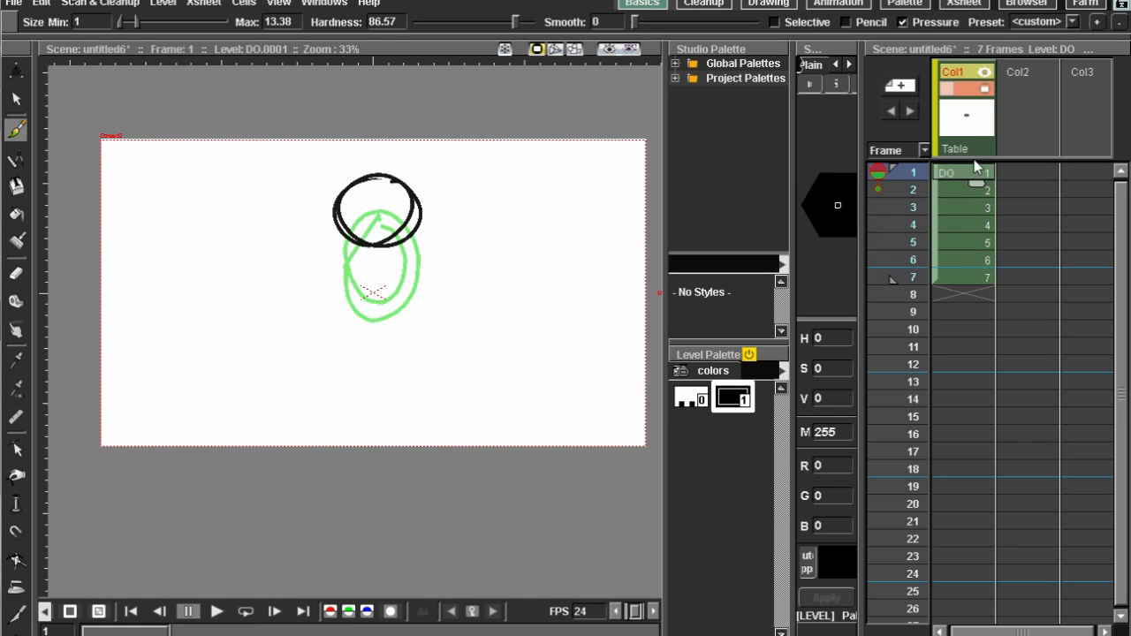
left_click(976, 240)
Step: Hold the first ball drawing in Col1 through frame 3 and play the animation
left_click(958, 171)
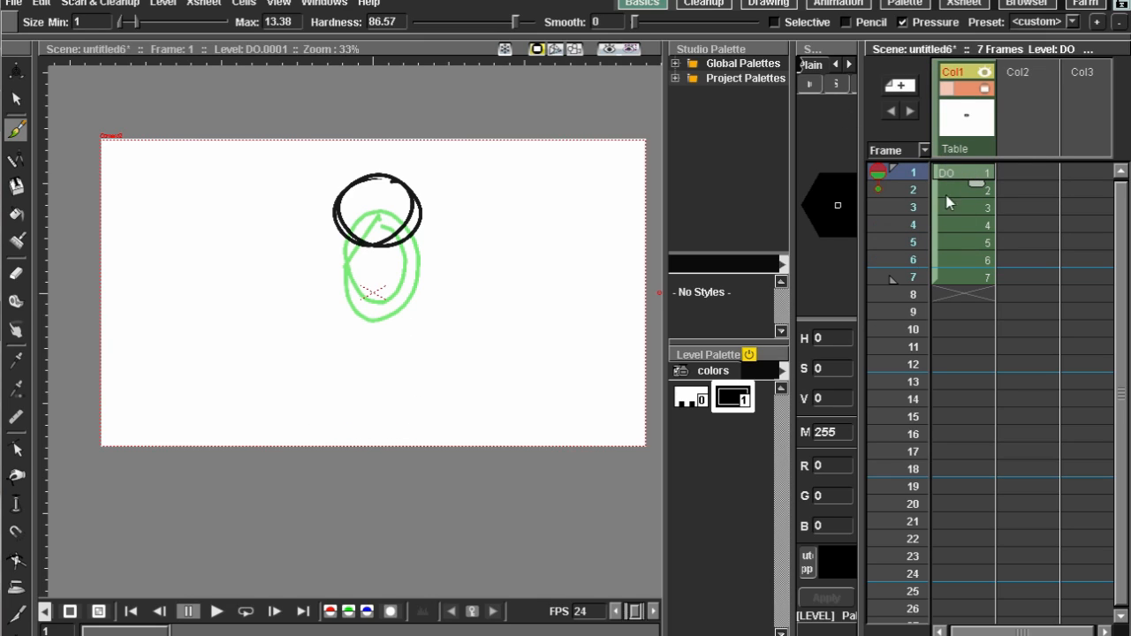
left_click_drag(978, 186, 978, 221)
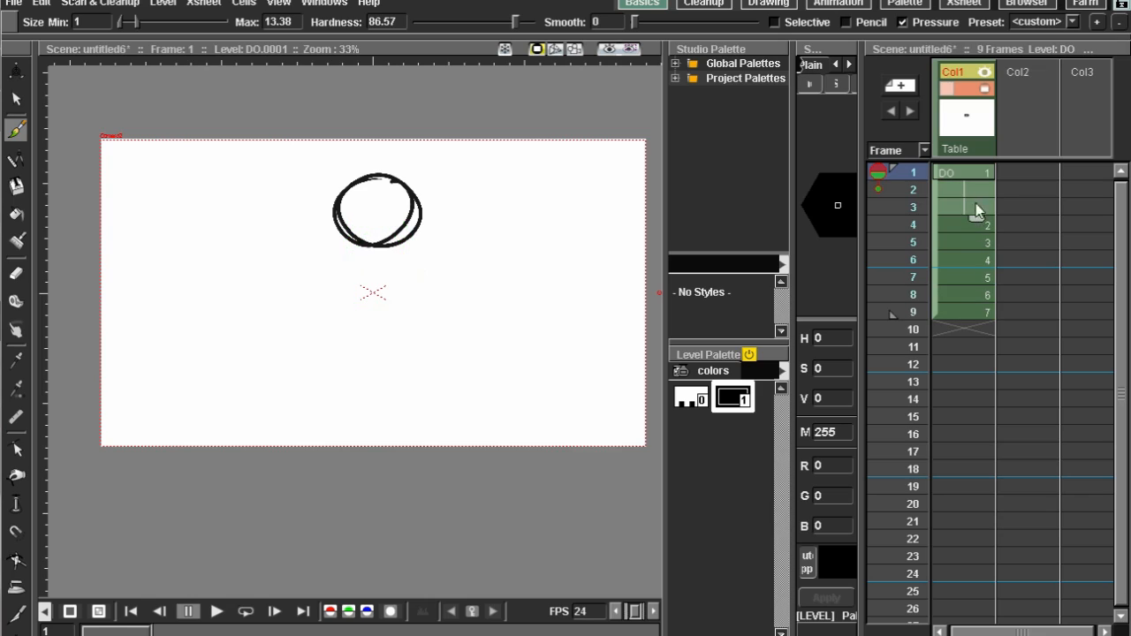
left_click(216, 611)
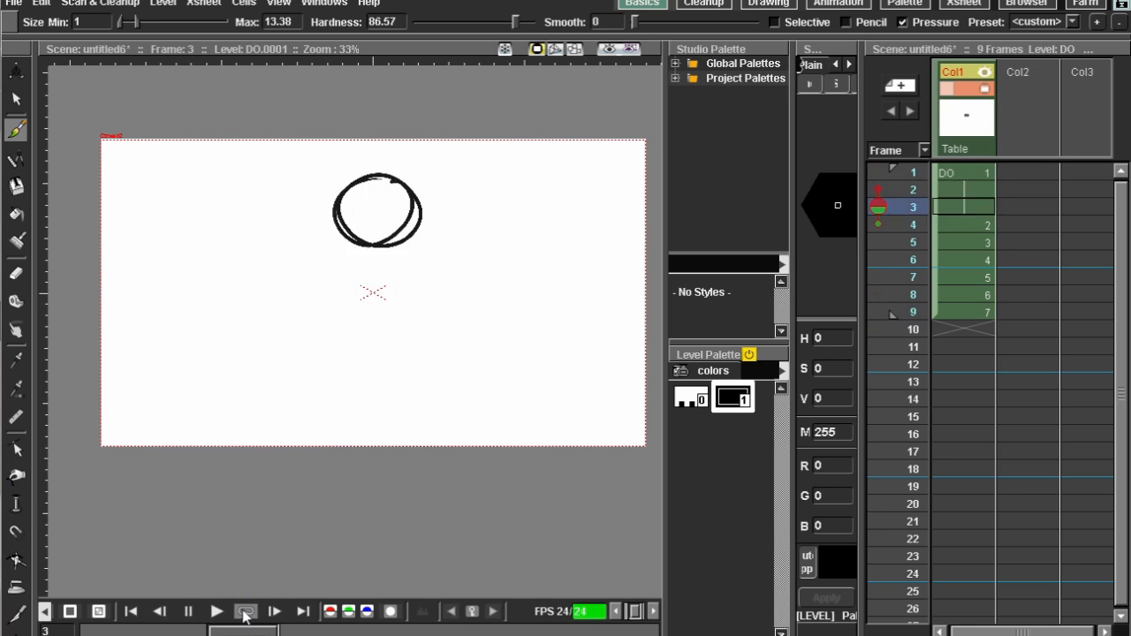
Step: Stop playback and shorten the first drawing's hold in Col1 to a single frame
left_click(191, 612)
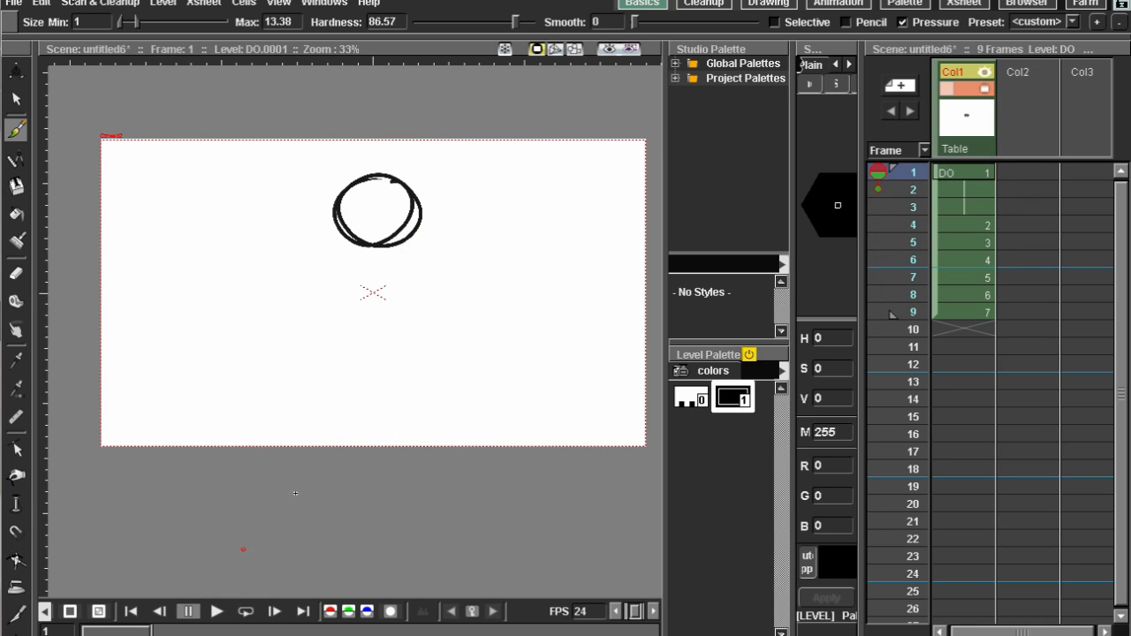
left_click_drag(975, 223, 975, 189)
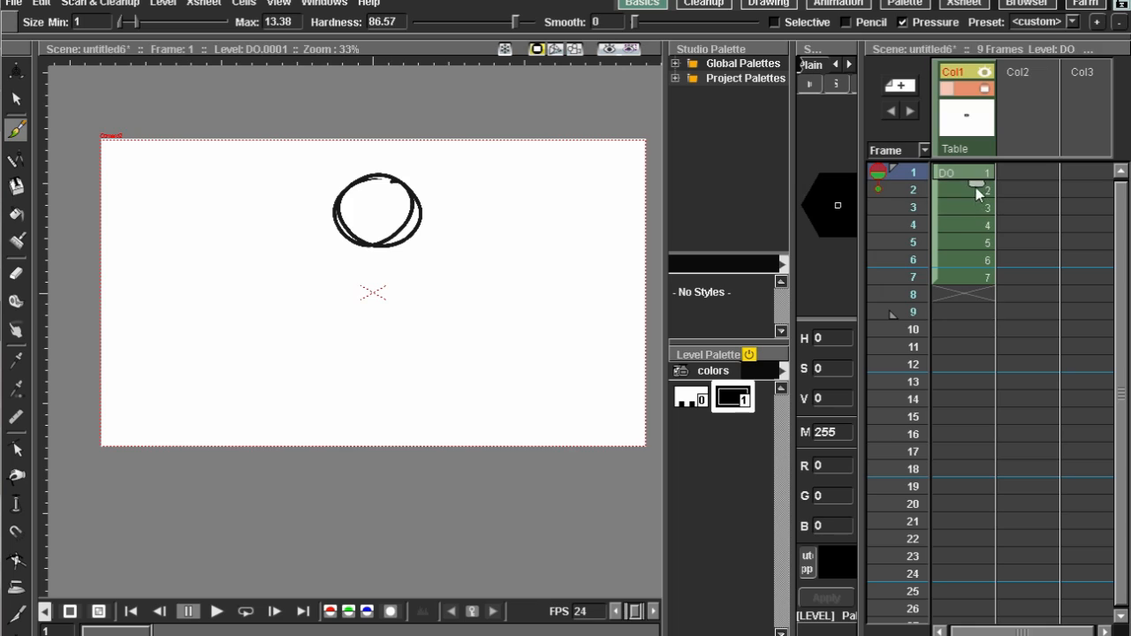
left_click(976, 223)
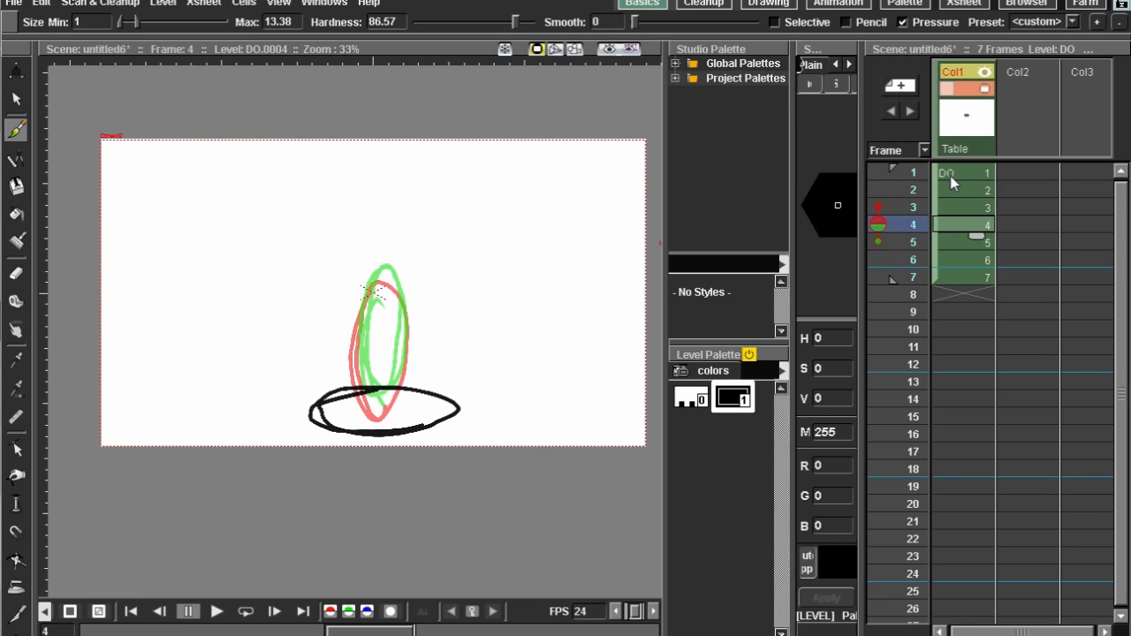
Step: Reframe the drawings in frames 1 to 7 of Col1 to 1's
left_click_drag(953, 174, 969, 254)
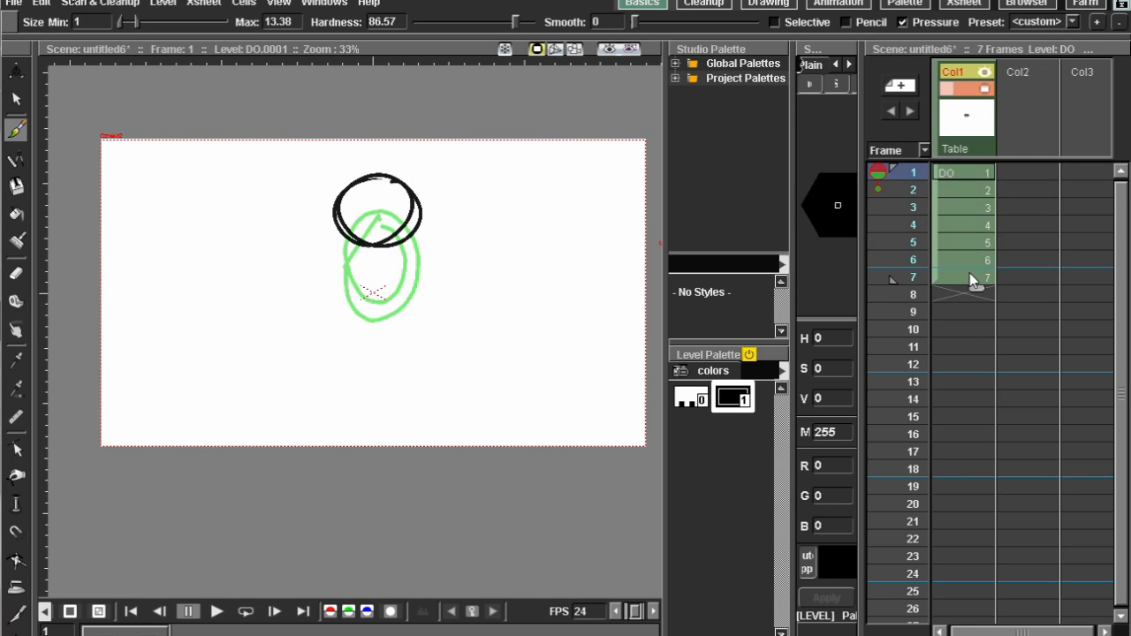
right_click(962, 196)
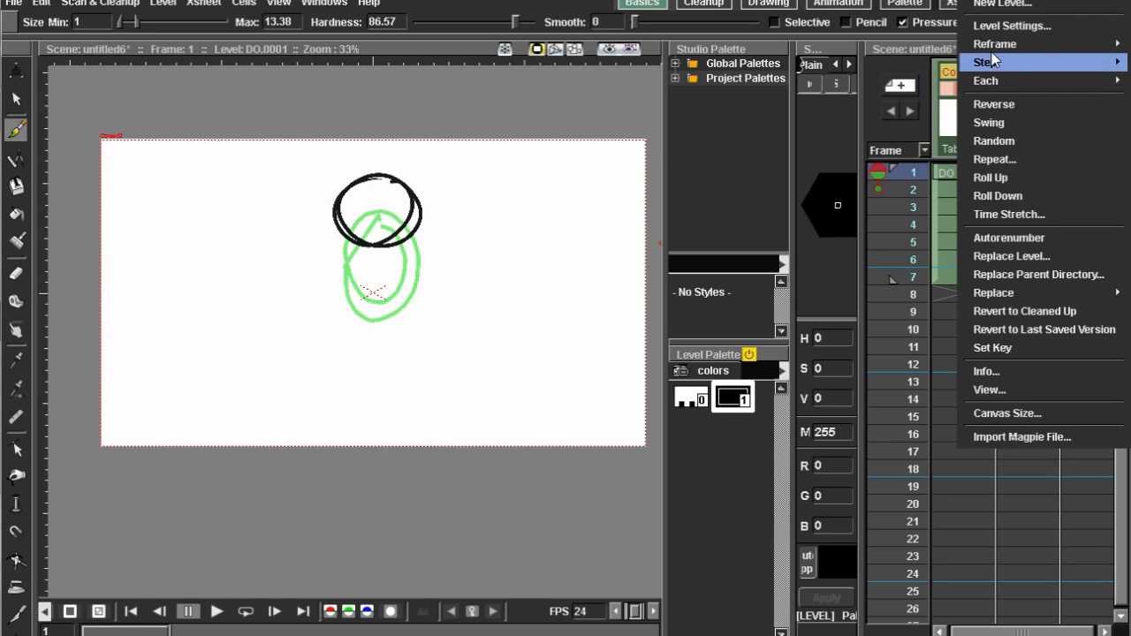
mouse_move(996, 53)
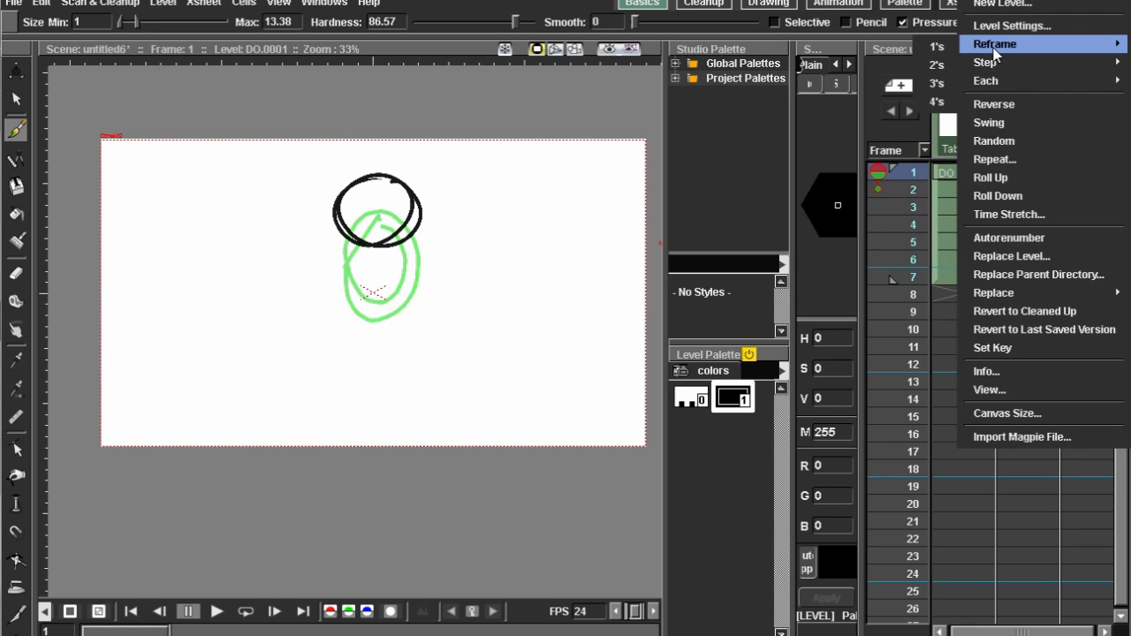
left_click(947, 52)
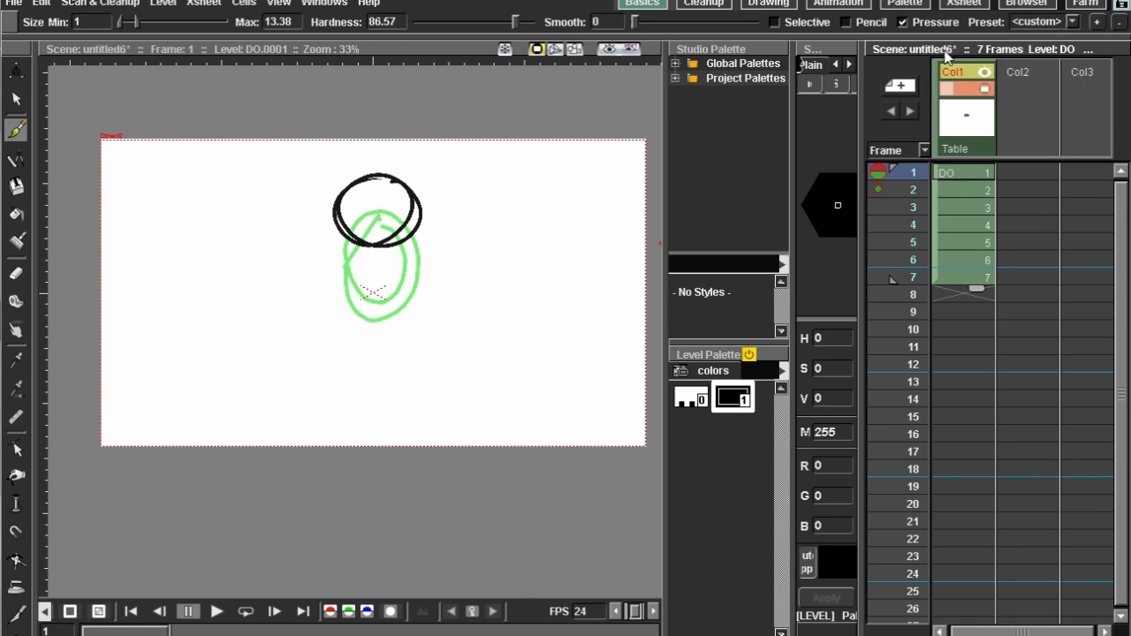
Step: Reframe the drawings in frames 1 to 7 of Col1 to 2's
left_click(975, 209)
left_click_drag(969, 168, 975, 278)
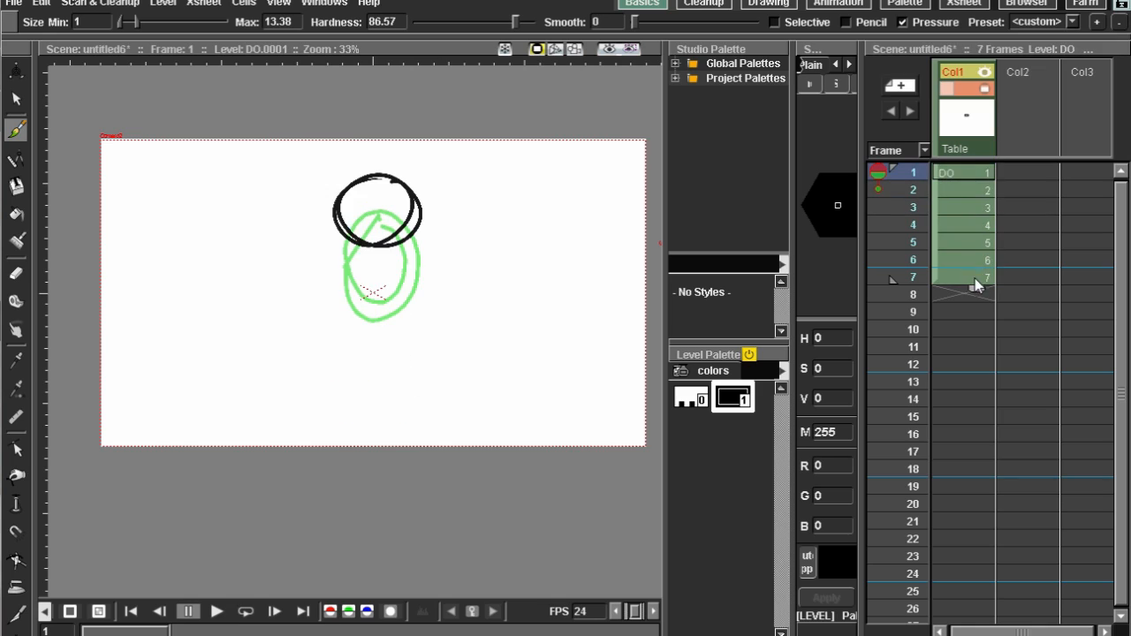
right_click(965, 198)
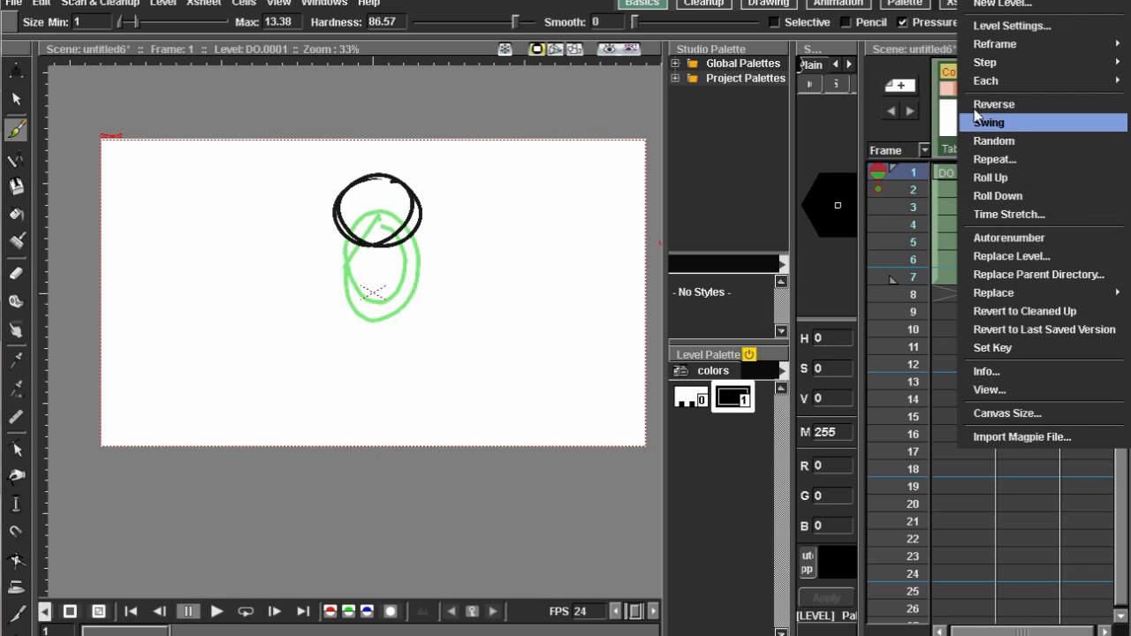
mouse_move(982, 70)
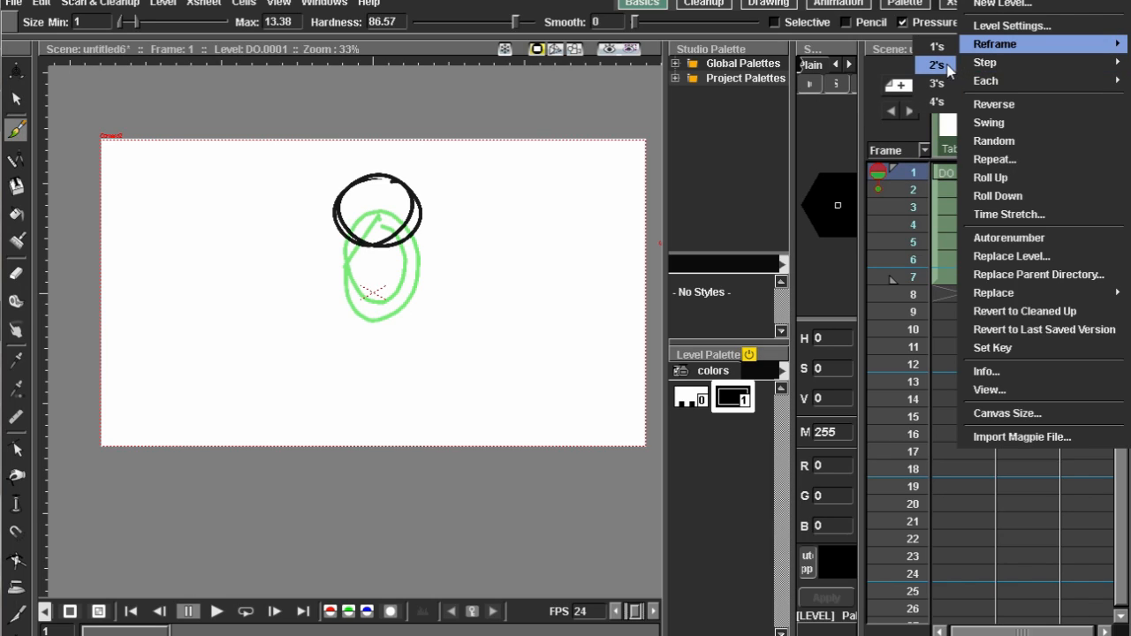
left_click(949, 68)
Step: Check the held cells in frames 1 to 4 of Col1 and play the animation from frame 1
left_click(970, 203)
left_click(978, 175)
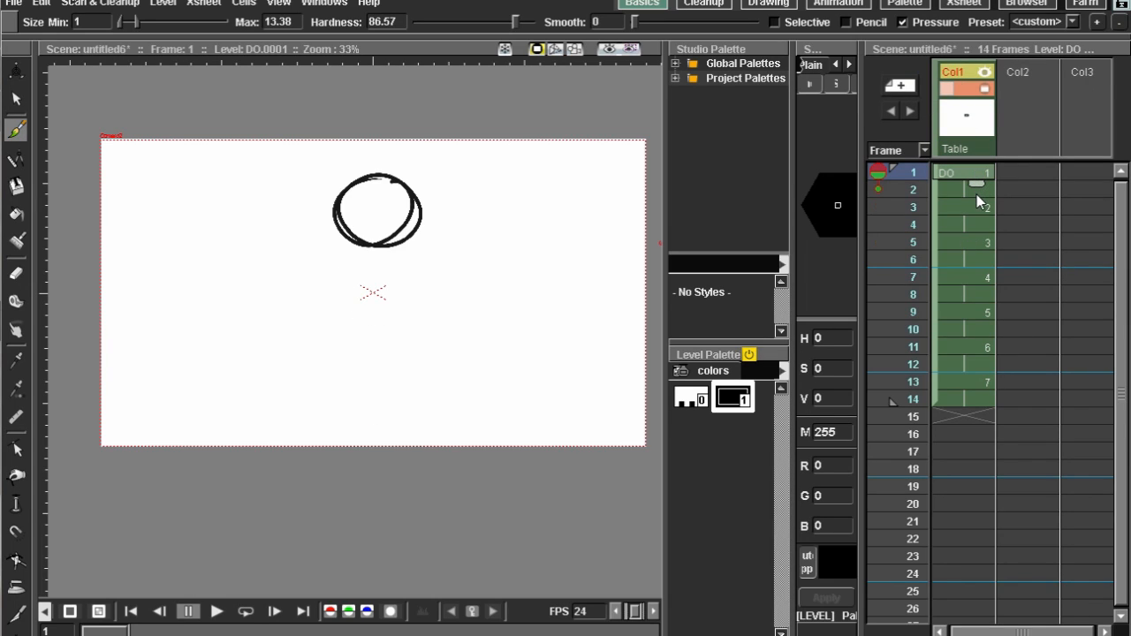
left_click(954, 188)
left_click(954, 171)
left_click(952, 188)
left_click(956, 173)
left_click(953, 208)
left_click(959, 223)
left_click(948, 174)
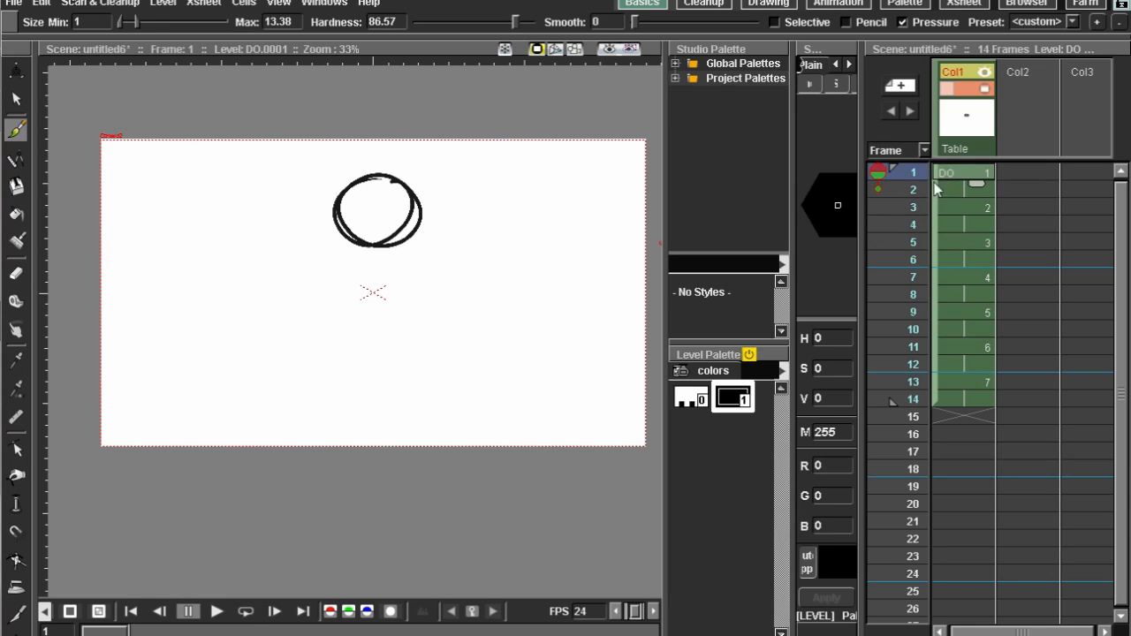
left_click(216, 613)
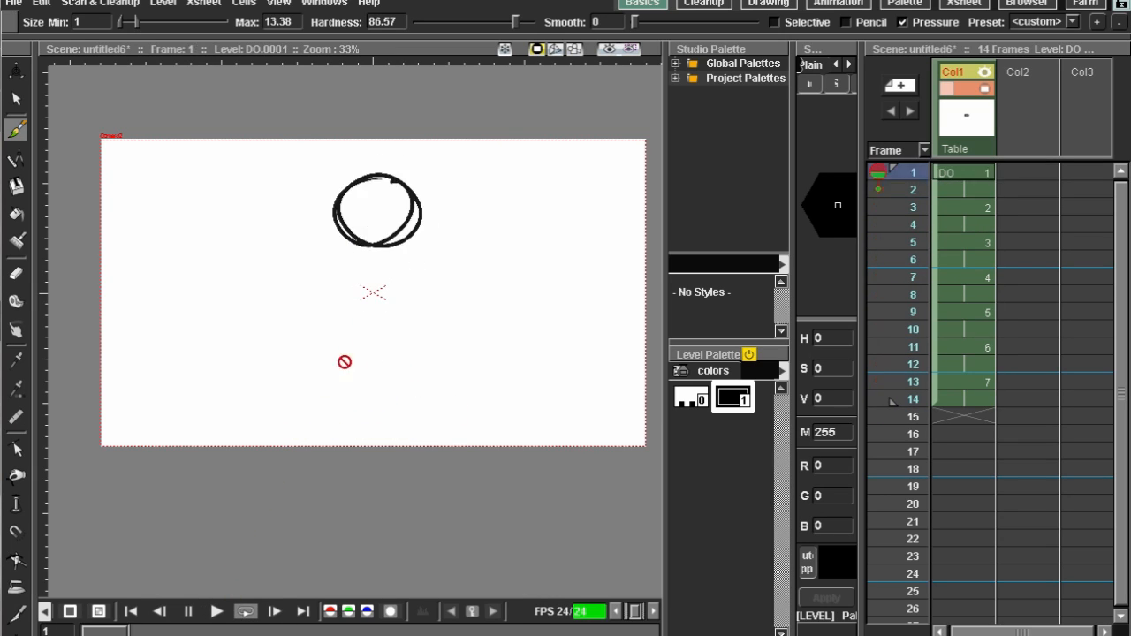
Step: Deactivate the onion skin during playback, reactivate it, and stop the animation
right_click(422, 311)
left_click(485, 393)
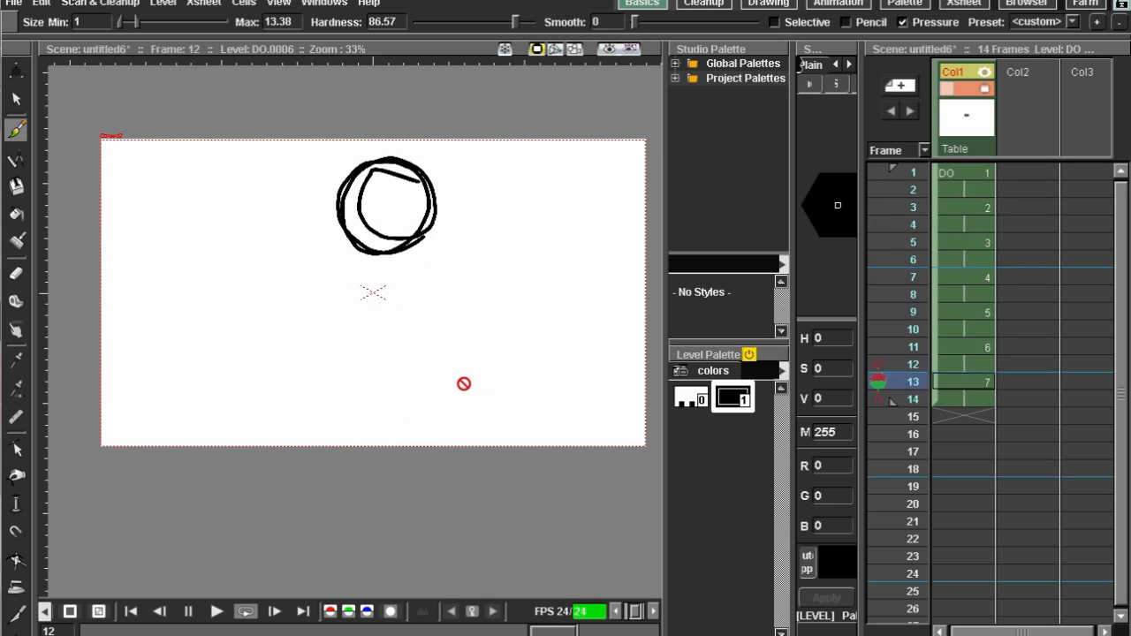
right_click(463, 333)
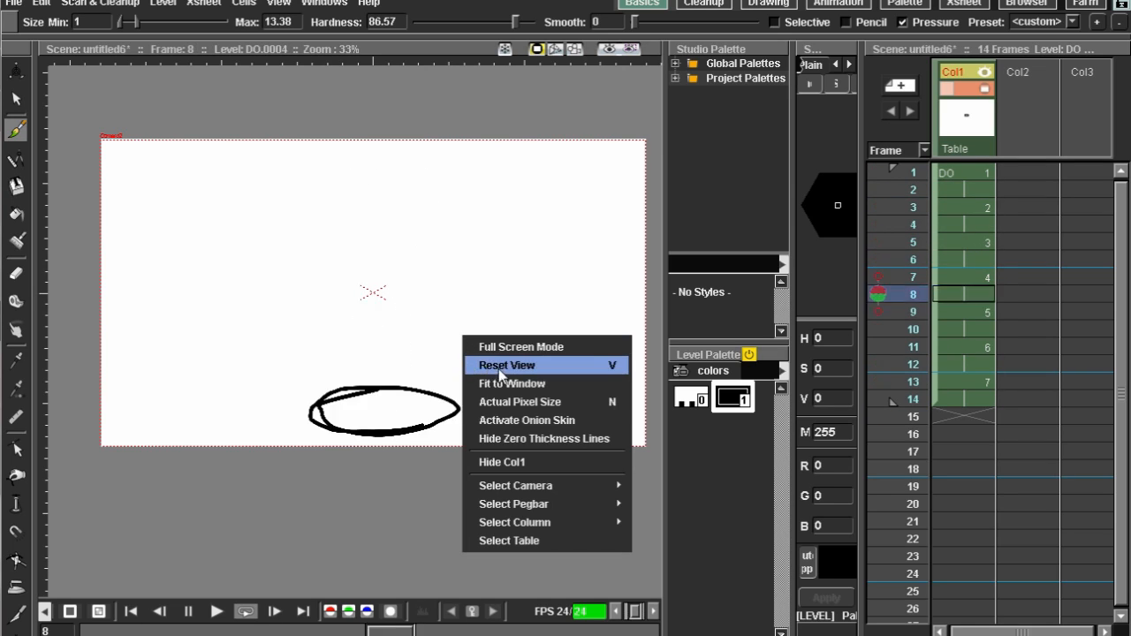
left_click(542, 422)
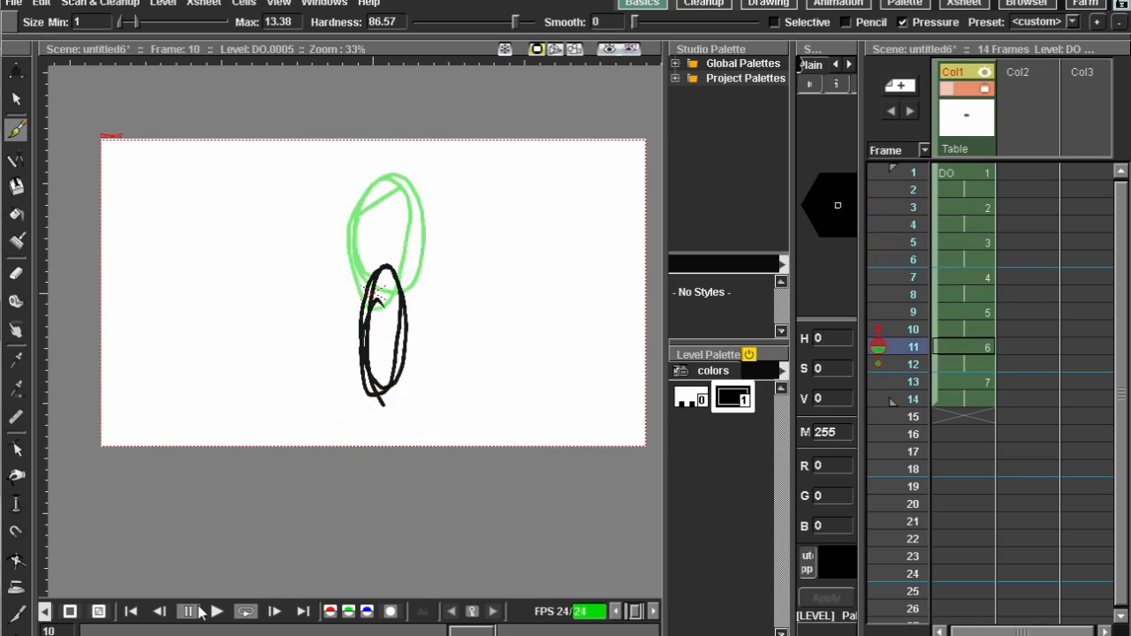
left_click(190, 611)
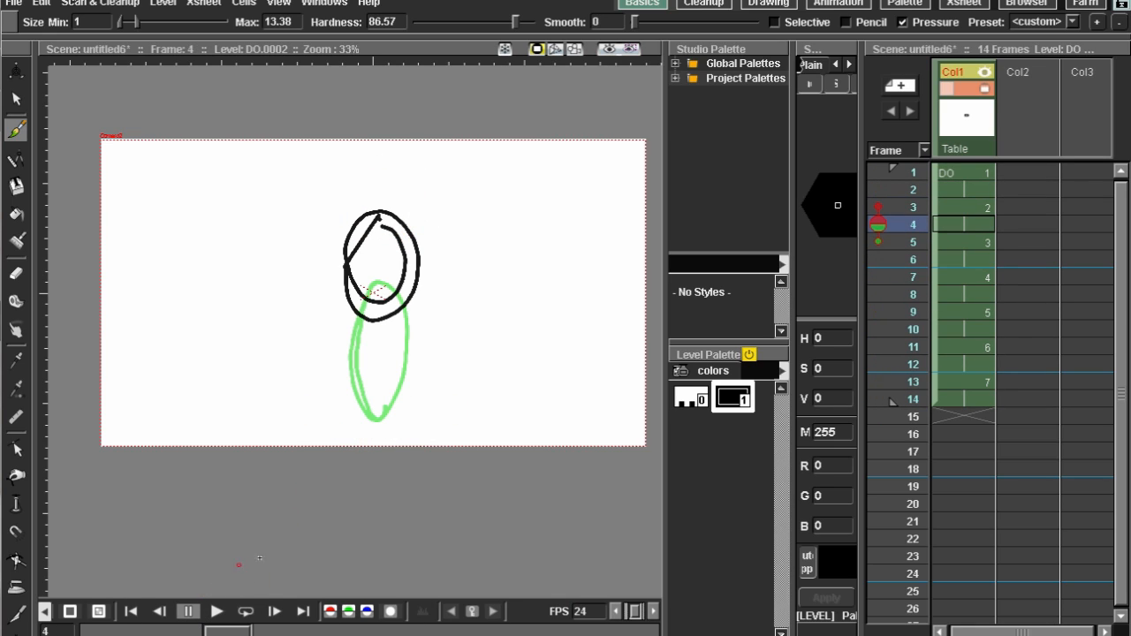
Step: Reframe the drawings in frames 1 to 14 of Col1 to 3's
left_click_drag(975, 174, 971, 371)
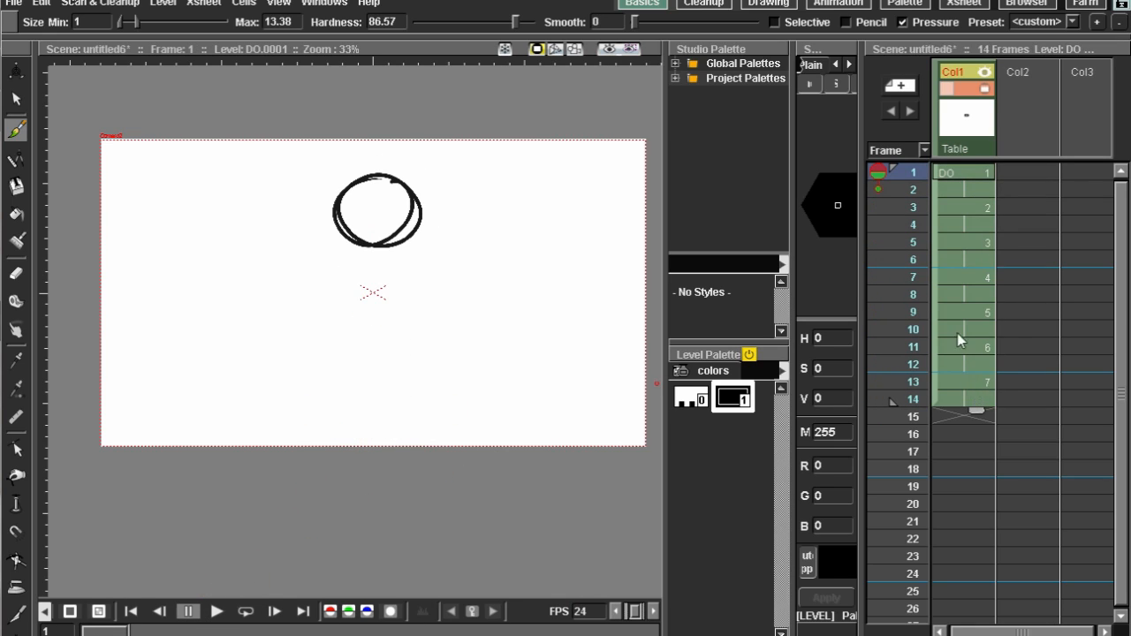
right_click(962, 356)
mouse_move(987, 55)
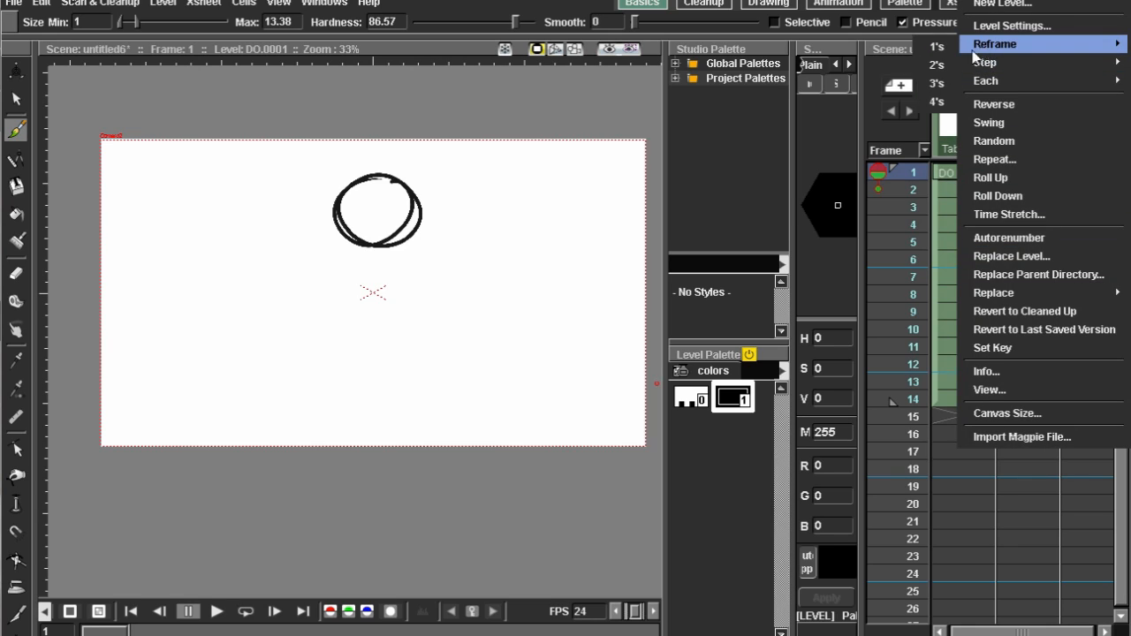
left_click(934, 84)
Step: Check the held cells in frames 1 to 3 of Col1, and play and stop the animation
left_click(960, 190)
left_click(962, 206)
left_click(962, 177)
left_click(961, 190)
left_click(963, 208)
left_click(963, 175)
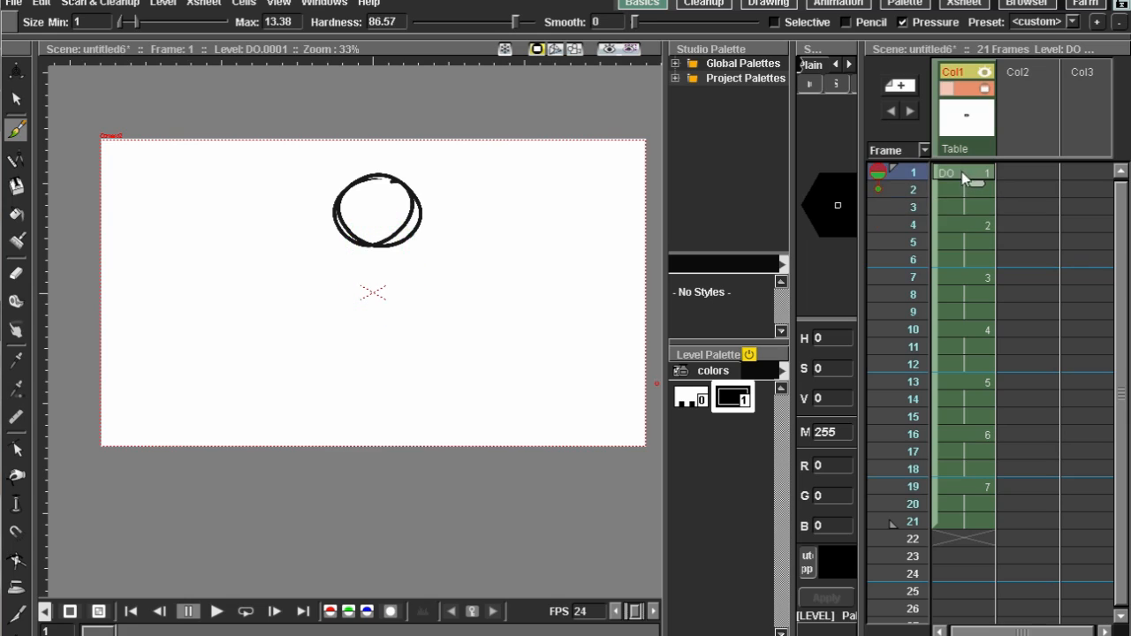
left_click(216, 612)
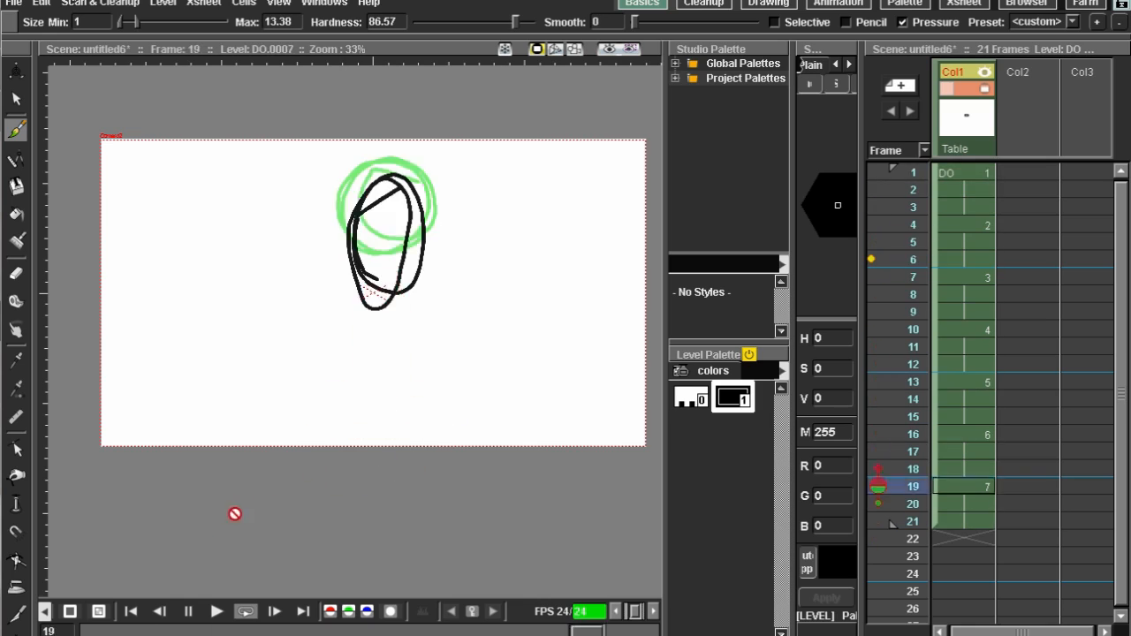
left_click(193, 610)
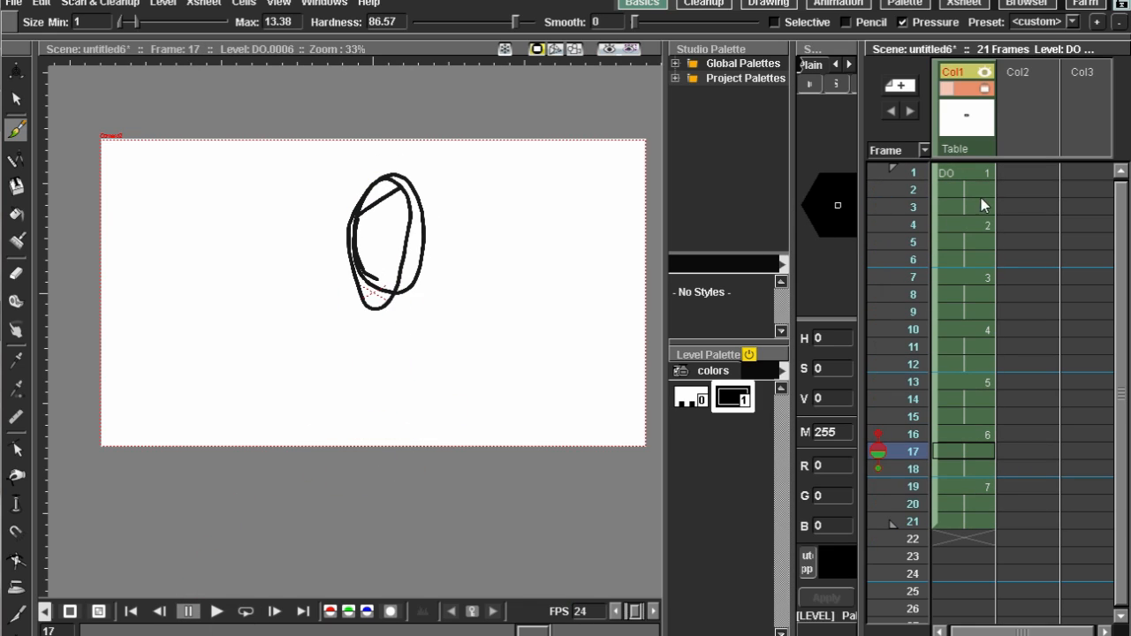
Step: Reframe the drawings in frames 1 to 21 of Col1 to 4's
left_click(988, 175)
left_click(976, 223)
left_click_drag(980, 174, 975, 530)
right_click(975, 530)
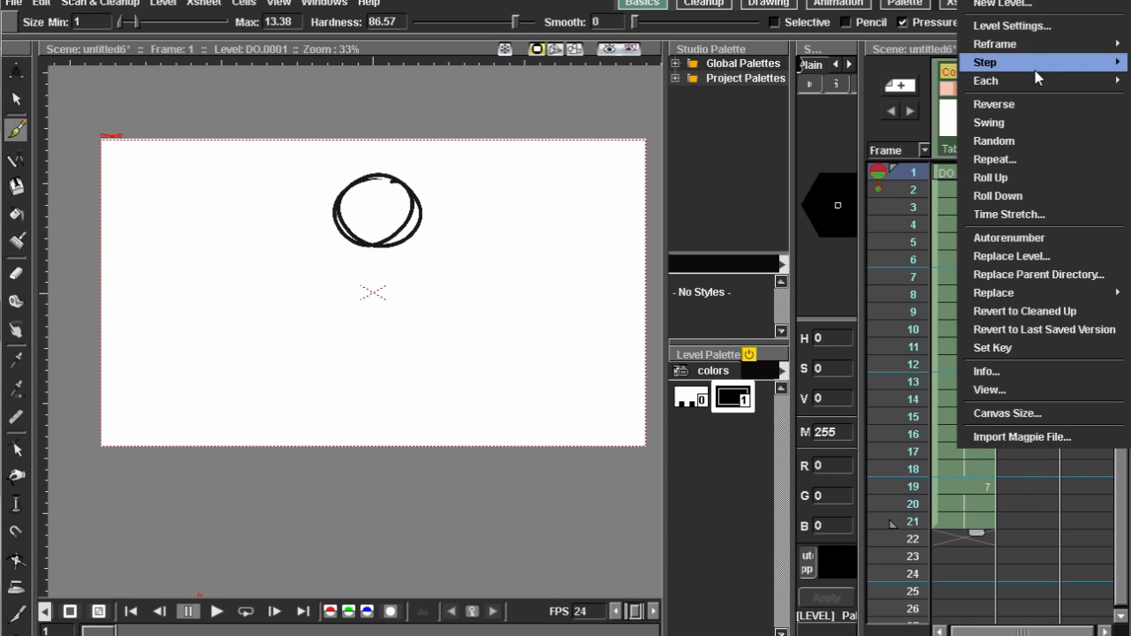
left_click(935, 102)
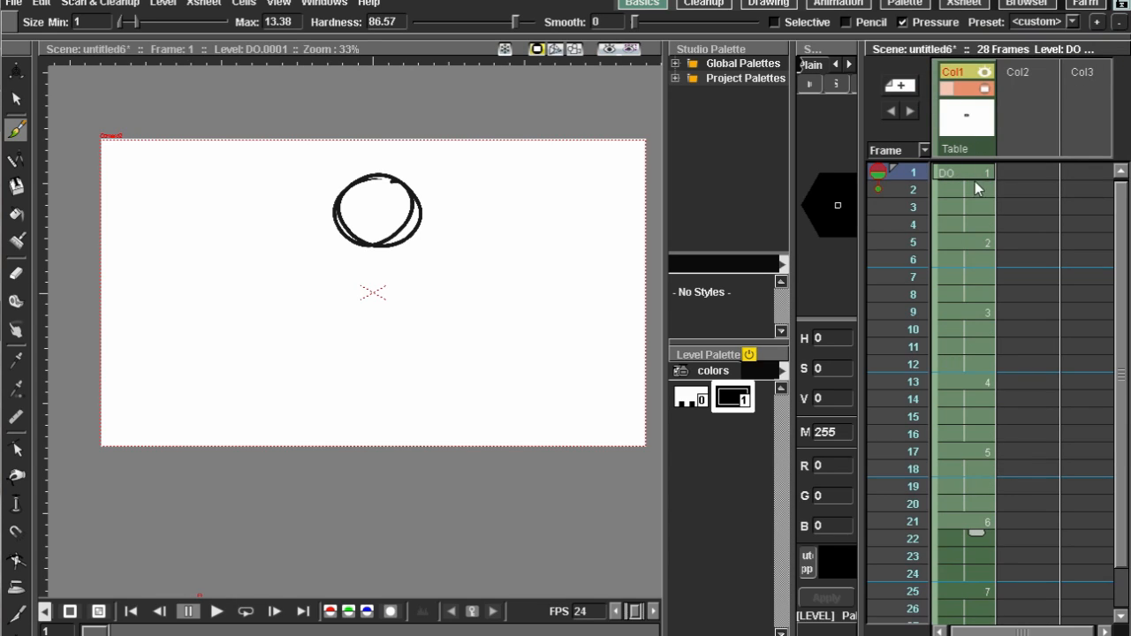
Step: Reframe the Col1 drawings successively to 3's, 2's and 1's
key("3")
key("2")
key("1")
Step: Try Step 2 on the drawings in frames 1 to 7 of Col1, and undo it
left_click_drag(978, 178, 983, 279)
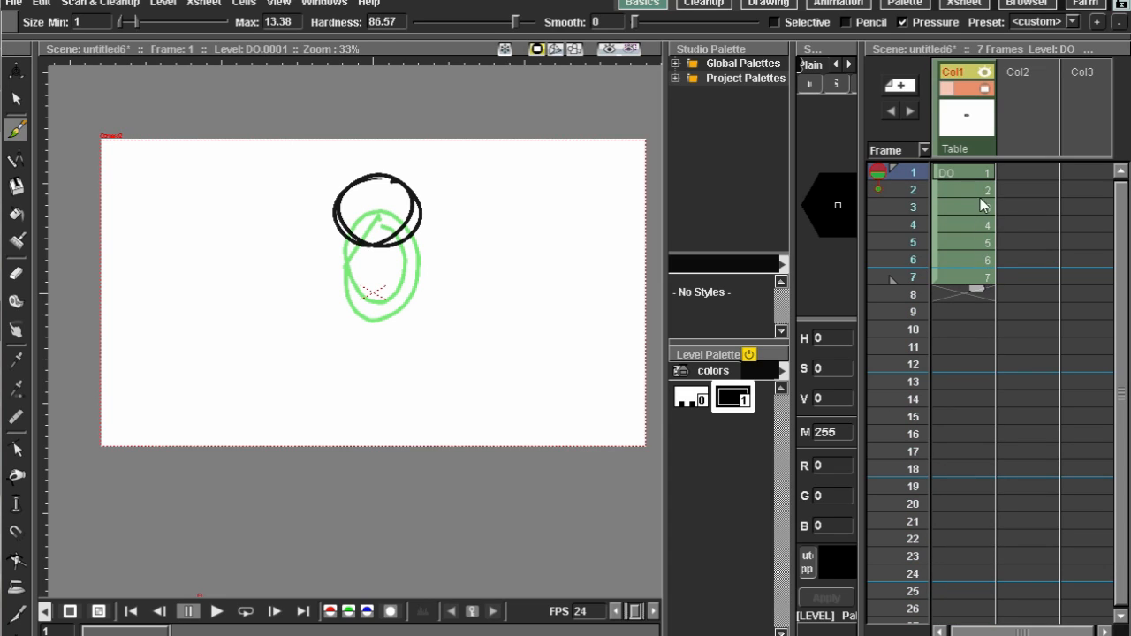
right_click(980, 199)
mouse_move(1017, 66)
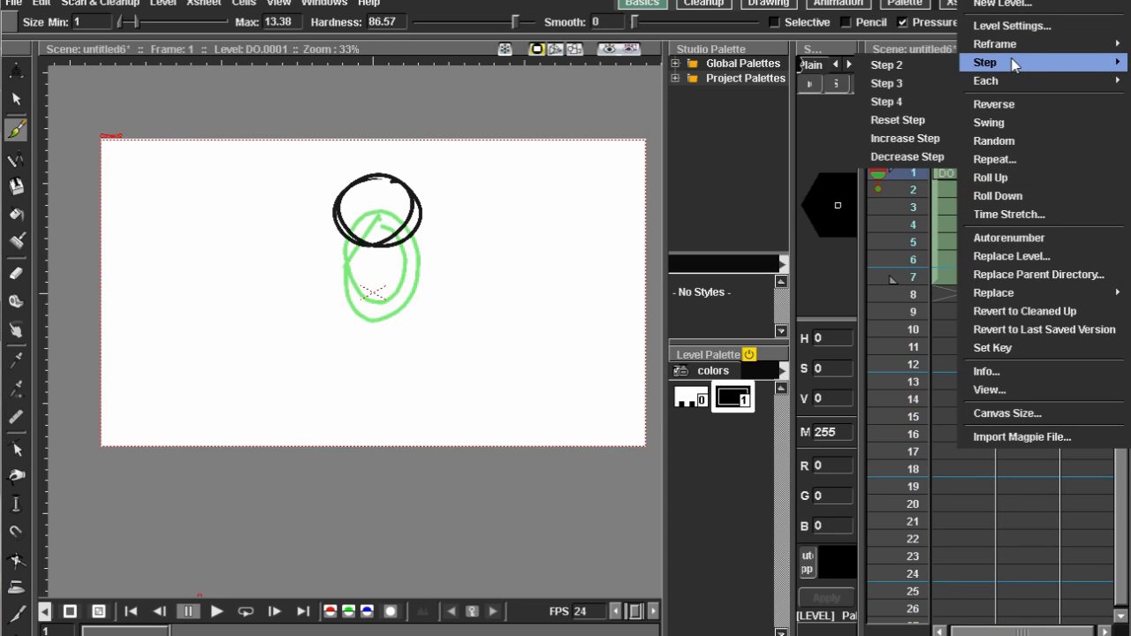
left_click(933, 75)
left_click(983, 242)
left_click_drag(976, 177, 977, 376)
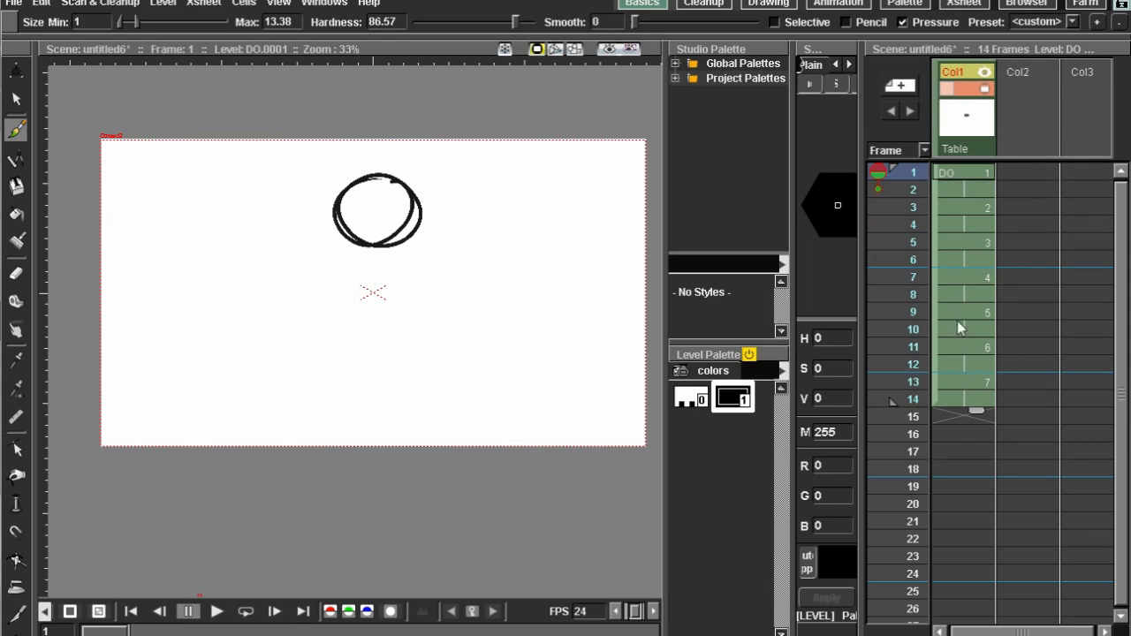
key("ctrl+z")
Step: Reframe frames 1 to 7 of Col1 to 2's, and reapply the 2's reframe to frames 1 to 14
left_click_drag(977, 167, 988, 277)
right_click(975, 223)
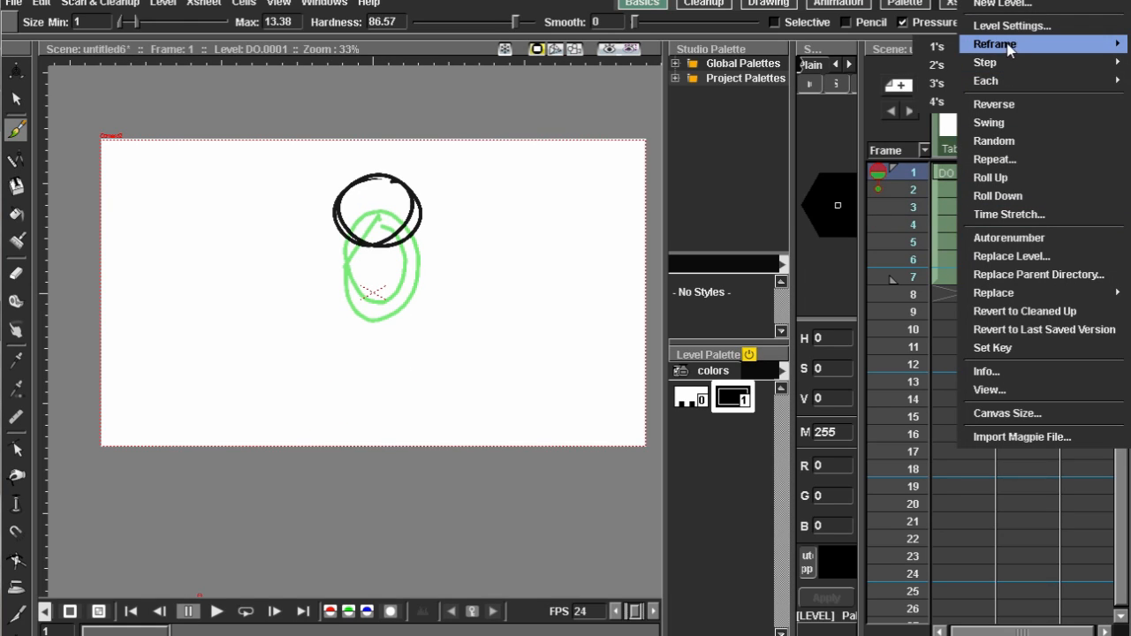
left_click(943, 67)
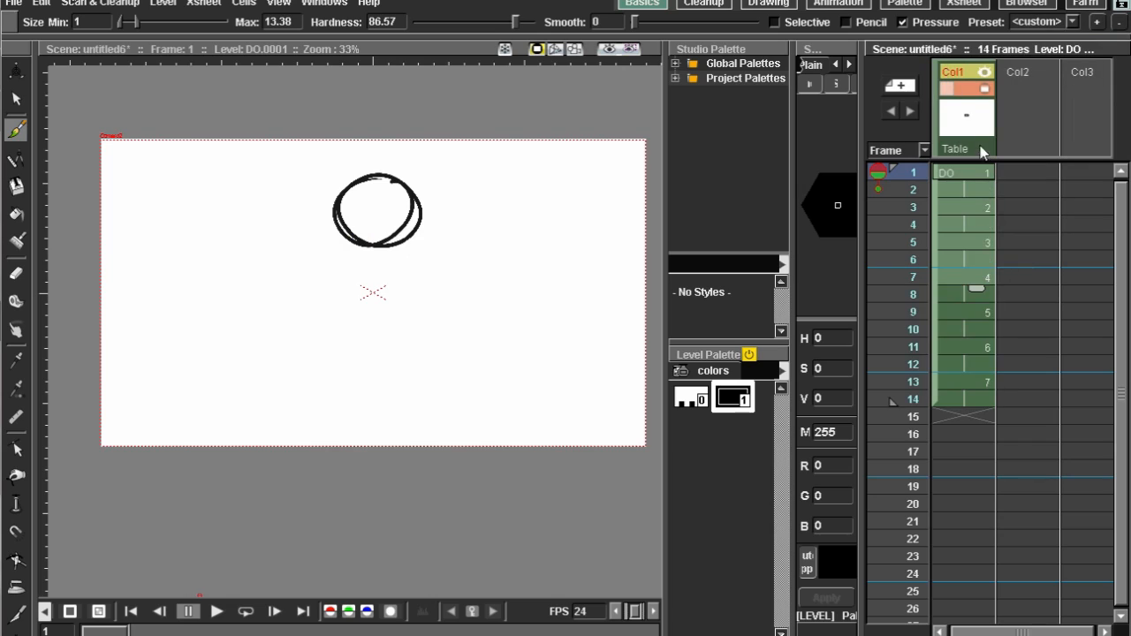
right_click(970, 350)
mouse_move(998, 44)
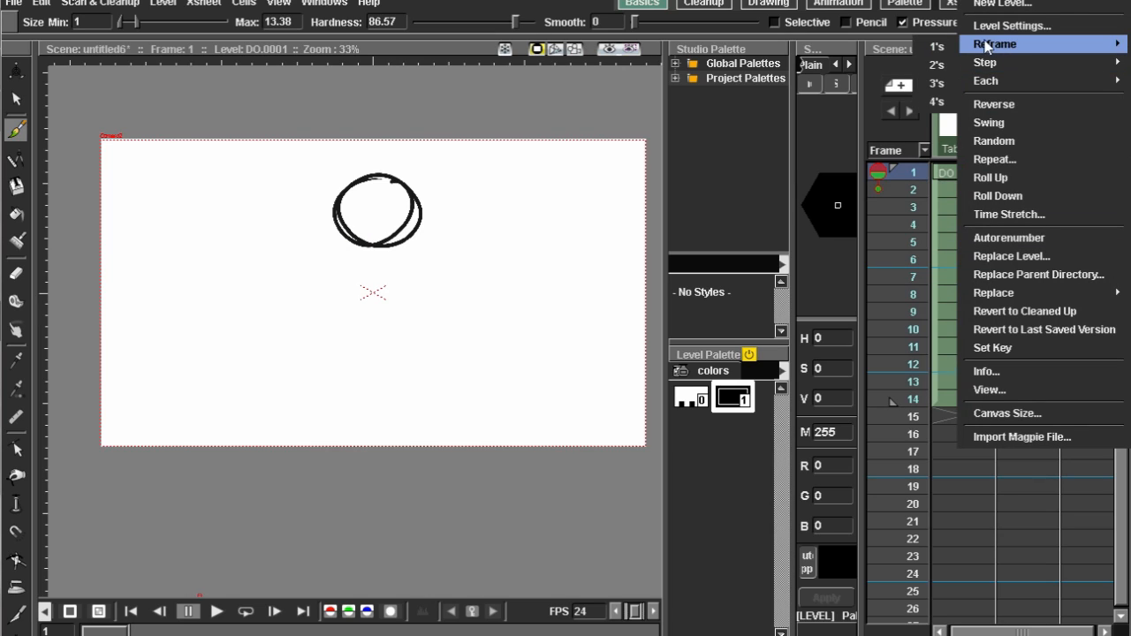
left_click(936, 67)
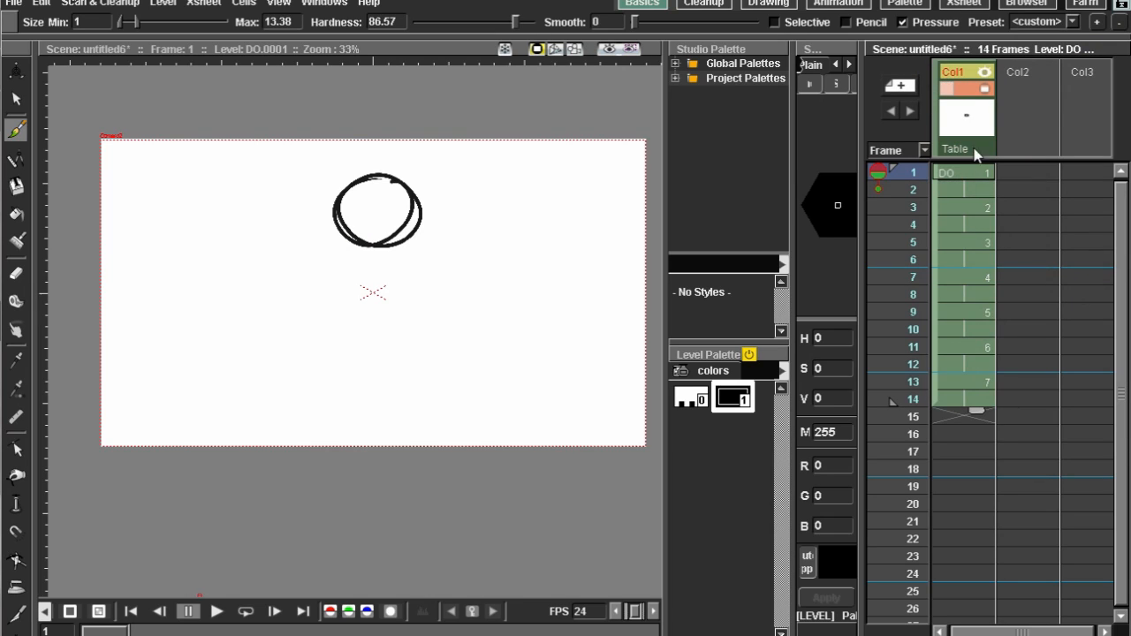
Step: Try Step 2 on the reframed cells in frames 1 to 14 of Col1, and undo it
right_click(976, 211)
mouse_move(988, 63)
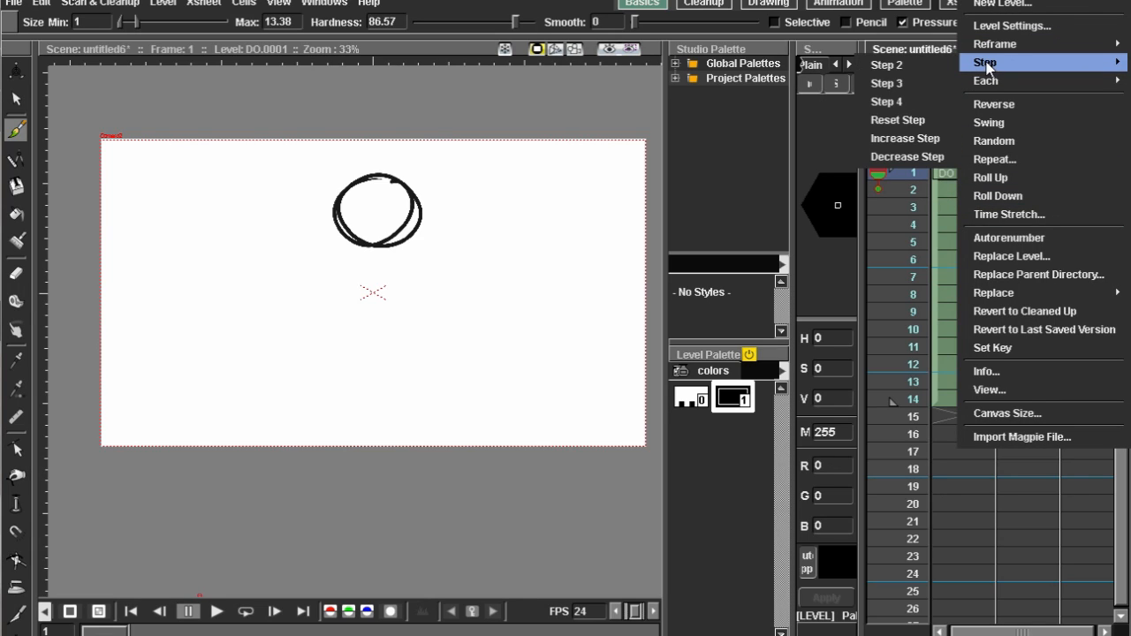
left_click(928, 67)
key("ctrl+z")
Step: Move down Col1 to frame 8 and undo the reframing to 2's
key("Down")
key("Down")
key("Down")
key("Down")
key("Down")
key("Down")
key("Down")
key("ctrl+z")
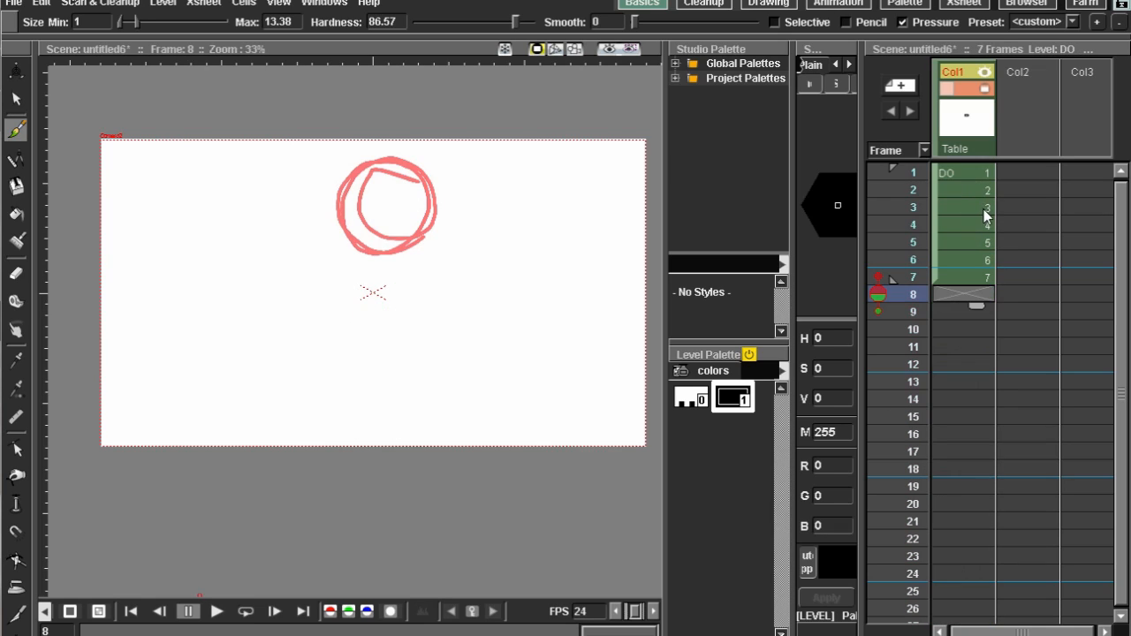
Step: Reframe the seven single-frame drawings in Col1 to 4's
left_click_drag(972, 174, 984, 276)
right_click(981, 223)
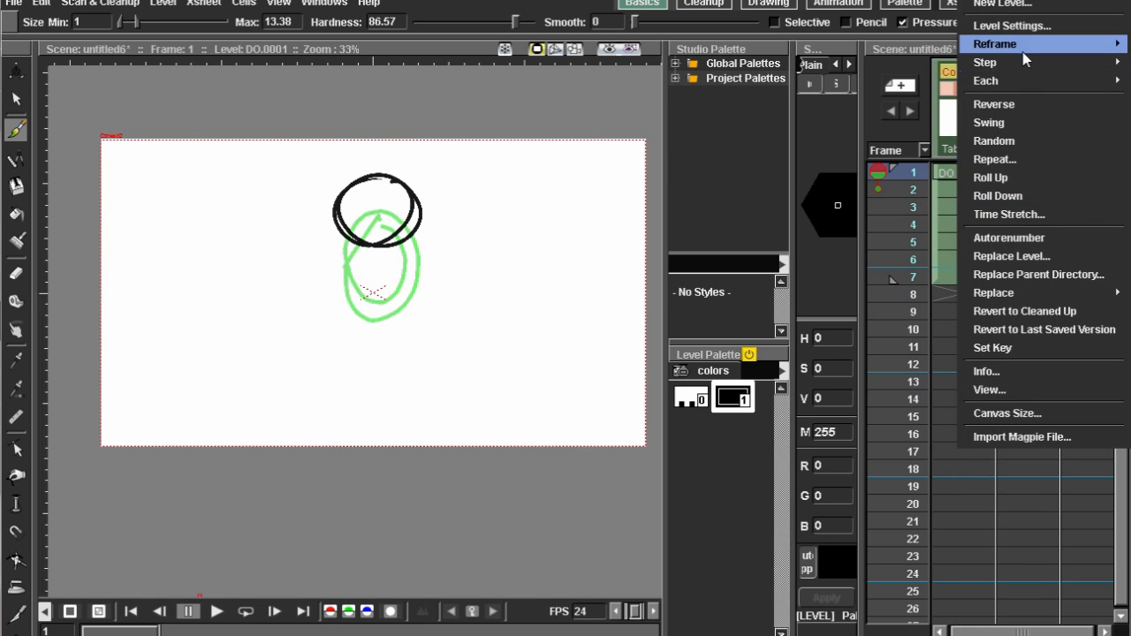
mouse_move(1026, 46)
left_click(937, 102)
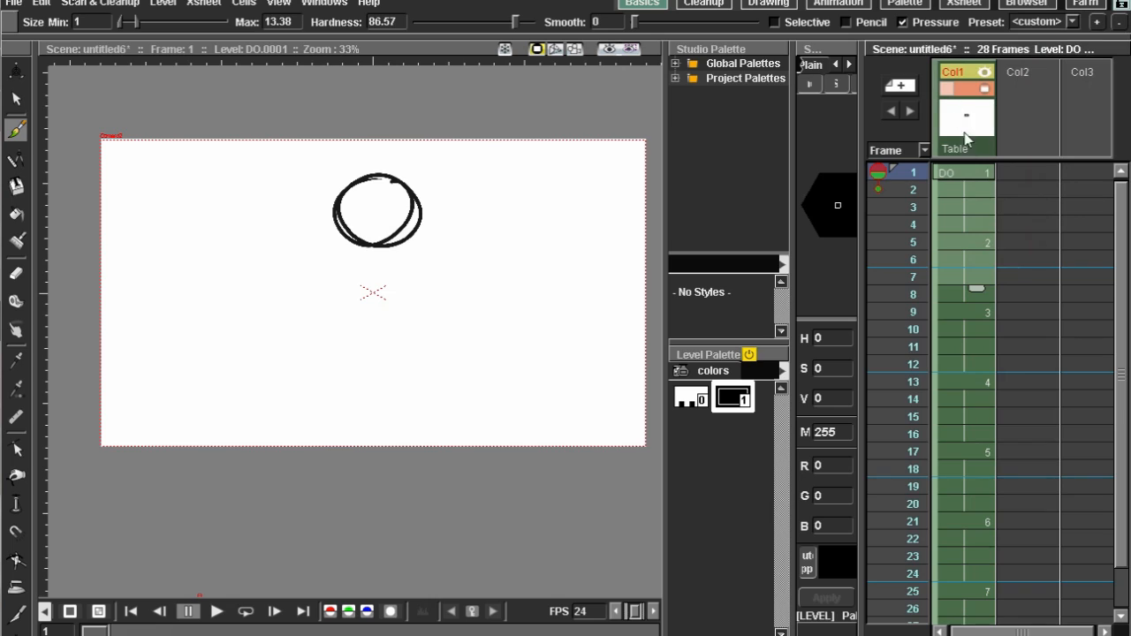
Step: Select frames 1 to 28 of Col1 and look up the Step options, and undo the reframing to 4's
mouse_move(1038, 237)
left_mouse_down()
mouse_move(1065, 137)
mouse_move(1022, 230)
mouse_move(1034, 221)
left_mouse_up()
left_click_drag(975, 174, 964, 586)
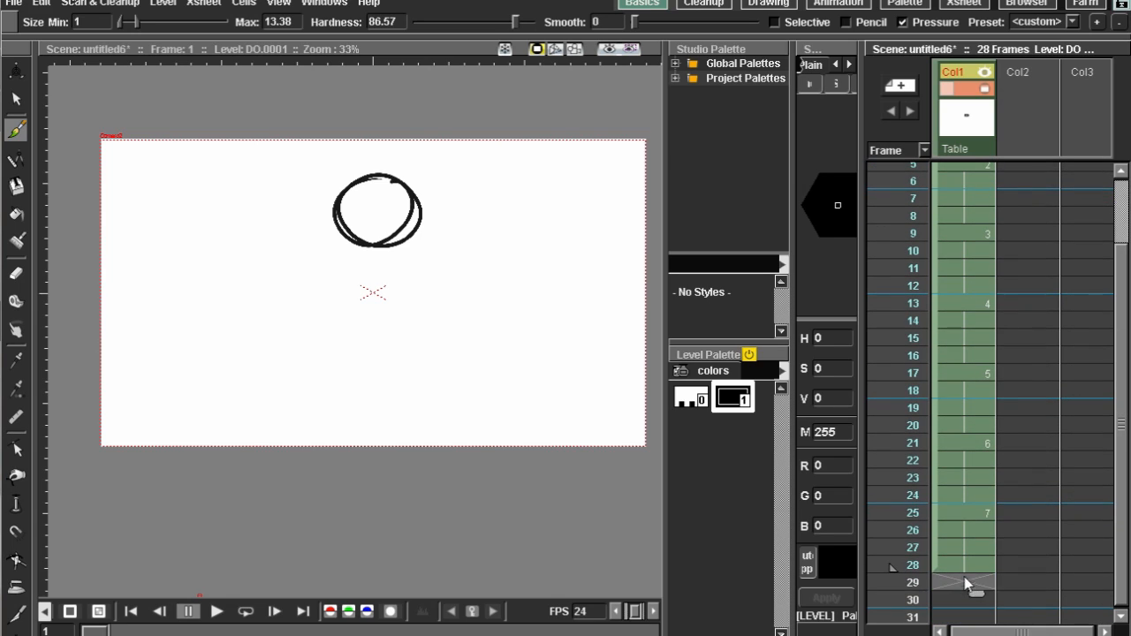
right_click(945, 525)
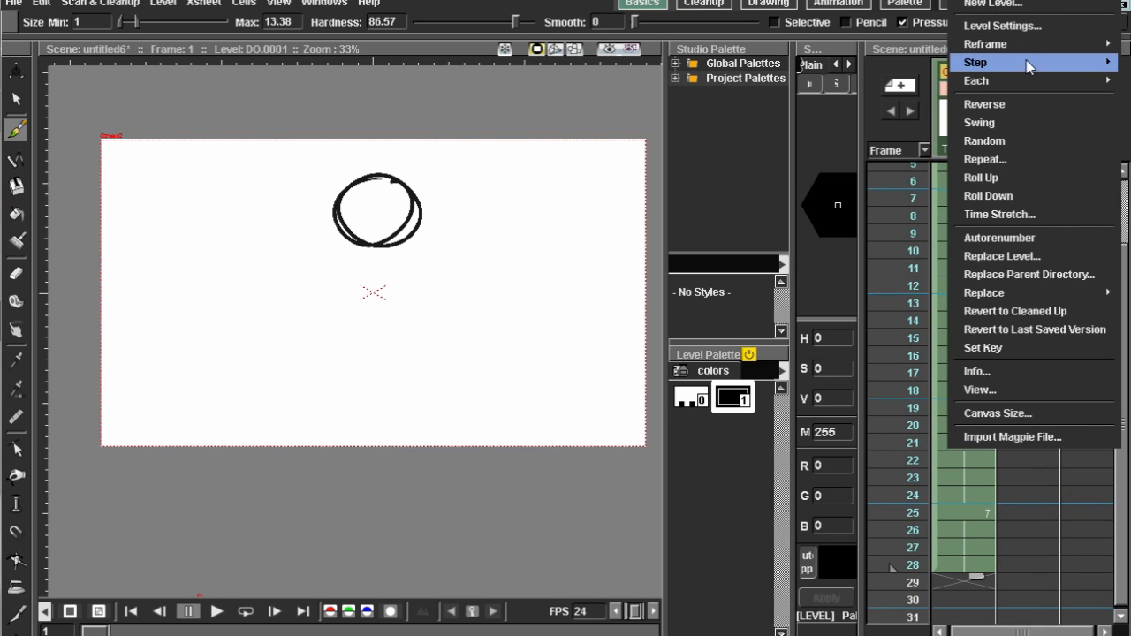
mouse_move(976, 62)
left_click(915, 100)
mouse_move(1120, 248)
left_mouse_down()
mouse_move(1118, 205)
mouse_move(1115, 530)
mouse_move(1117, 225)
left_mouse_up()
key("ctrl+z")
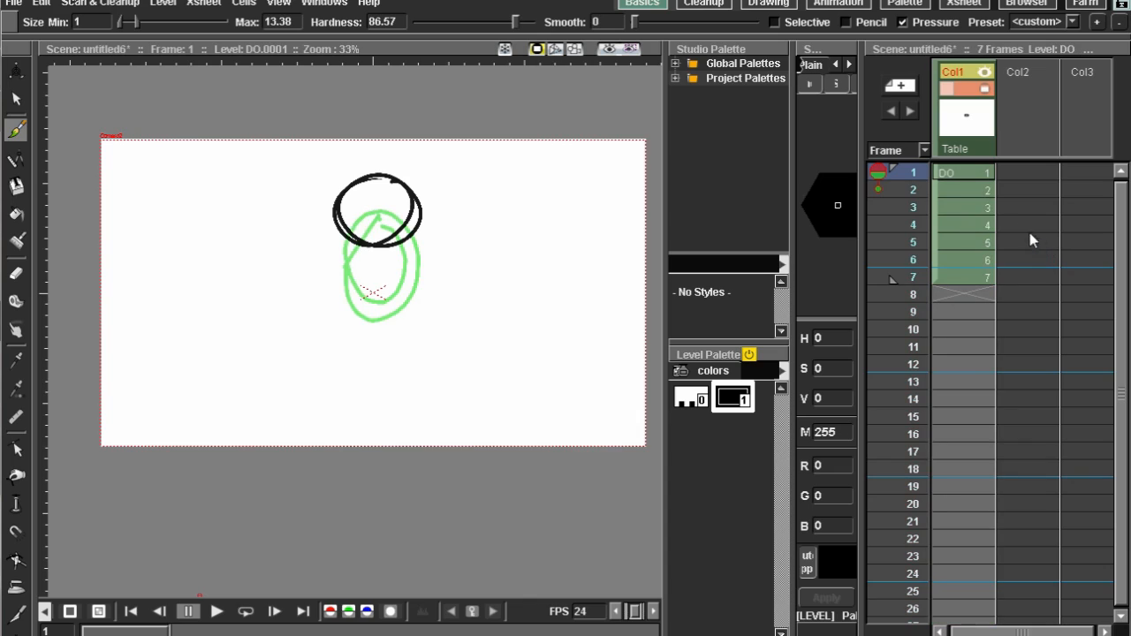
Step: Delete the Col1 column with the seven ball drawings
left_click(985, 240)
left_click(972, 174)
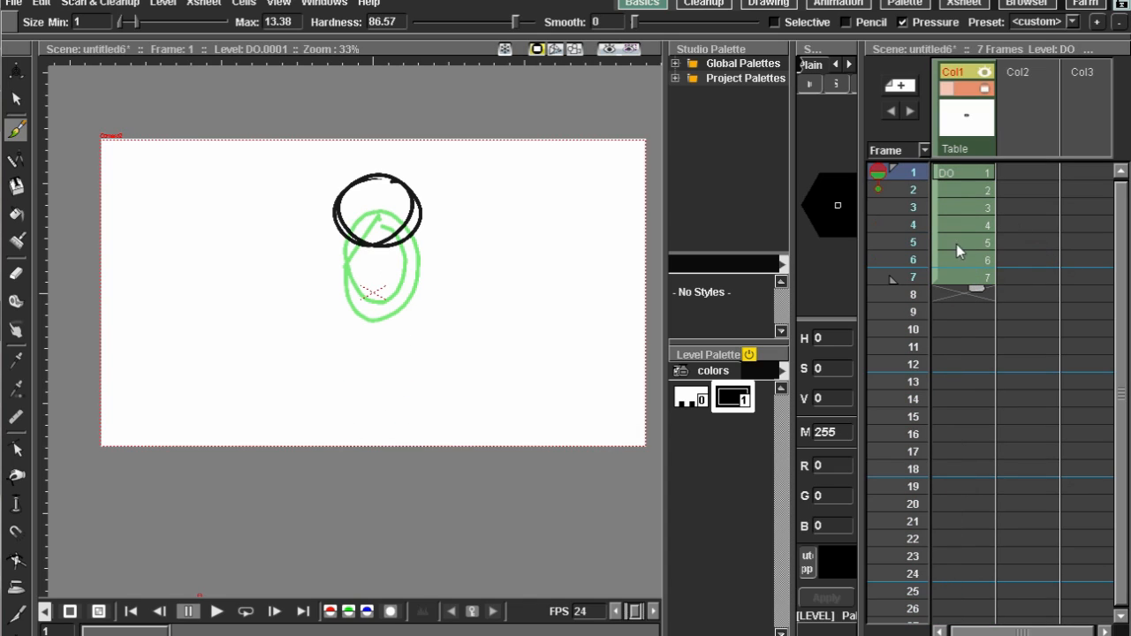
left_click(877, 207)
left_click_drag(425, 259, 399, 241)
left_click(949, 113)
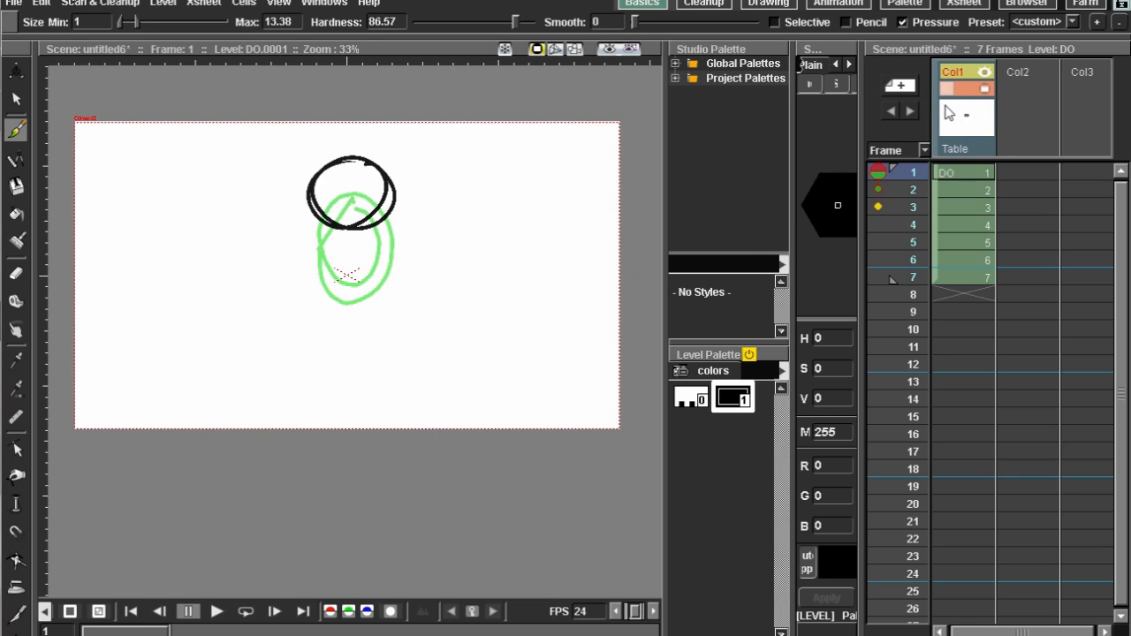
right_click(952, 109)
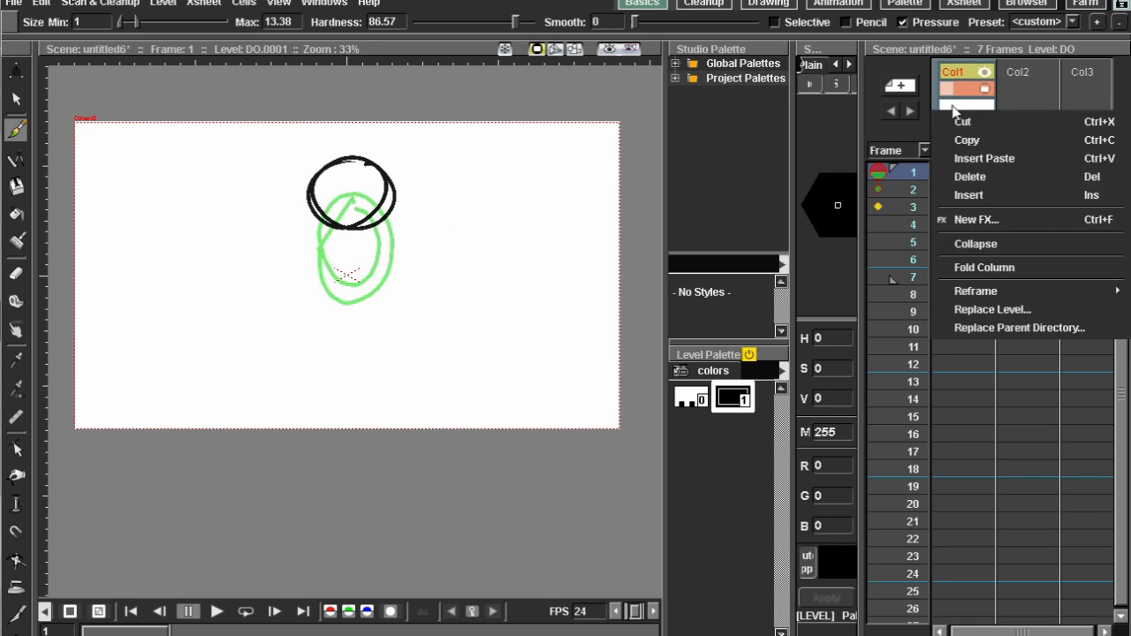
left_click(968, 179)
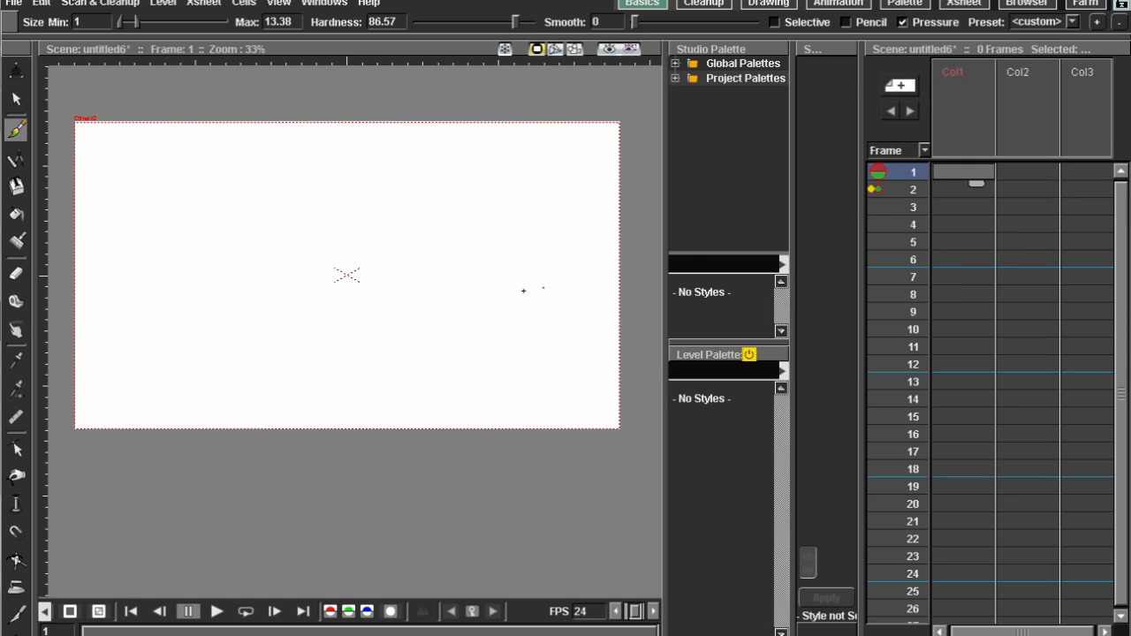
Step: Sketch a rough oval head in frame 1 of Col1 and recolor its line style to mid grey, V 47
left_click_drag(396, 225, 418, 198)
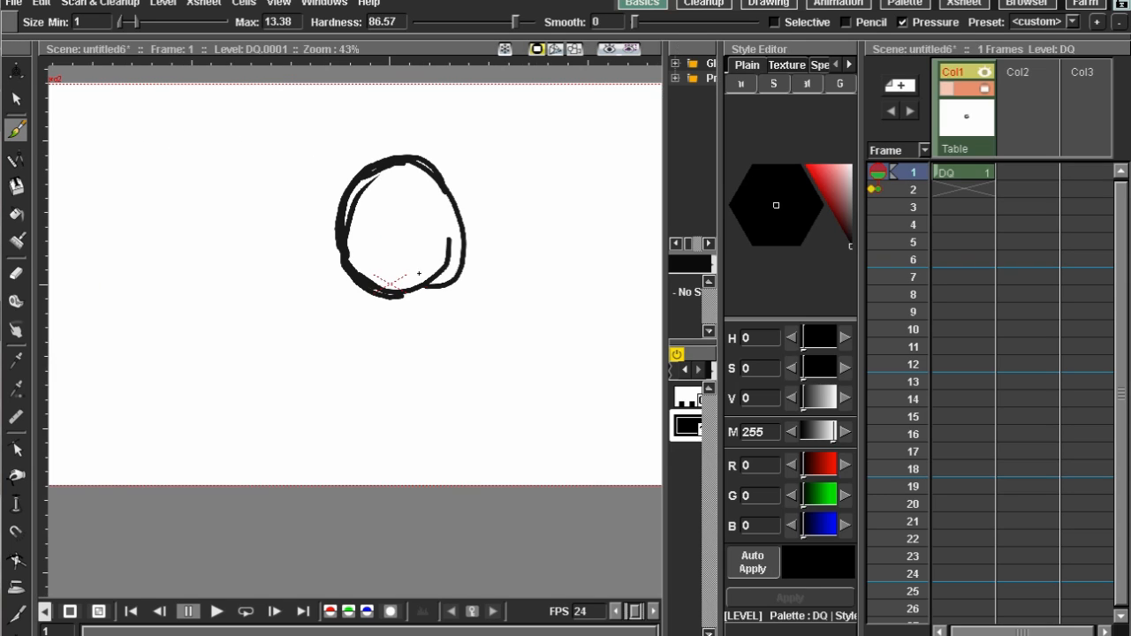
left_click_drag(844, 208, 852, 206)
scroll(409, 208, "down", 2)
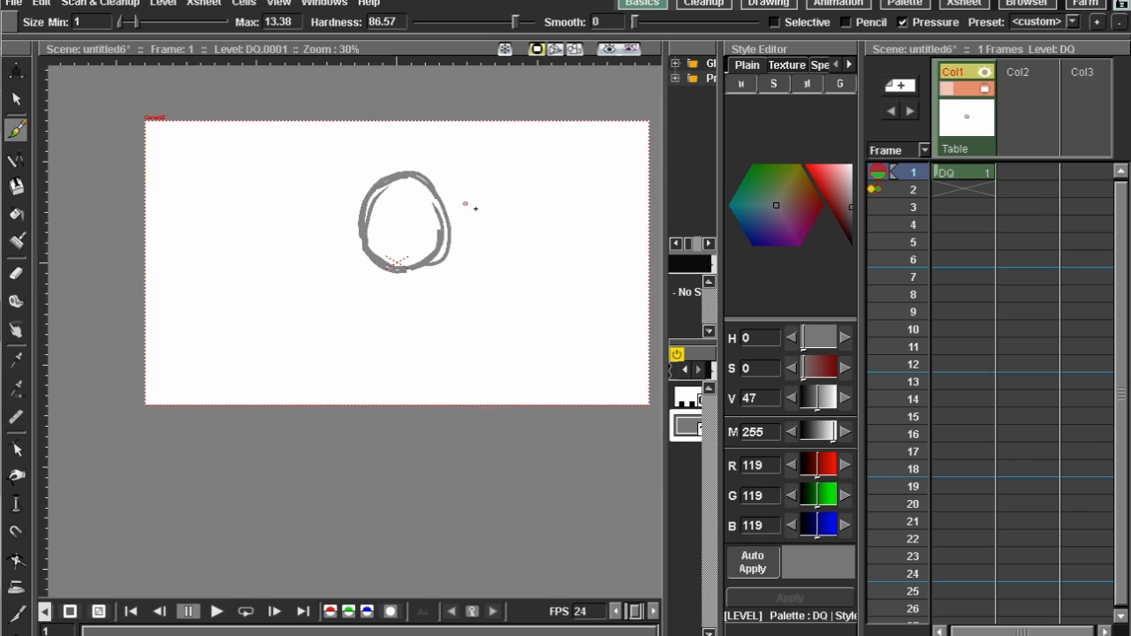
scroll(560, 230, "up", 3)
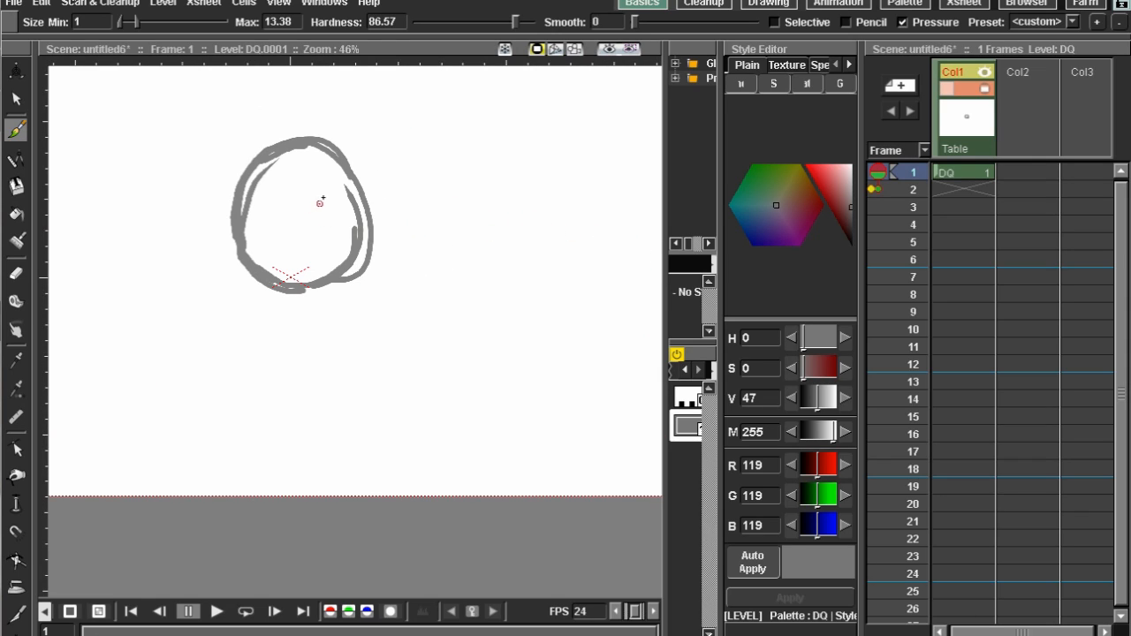
left_click_drag(354, 251, 339, 169)
left_click_drag(437, 168, 485, 99)
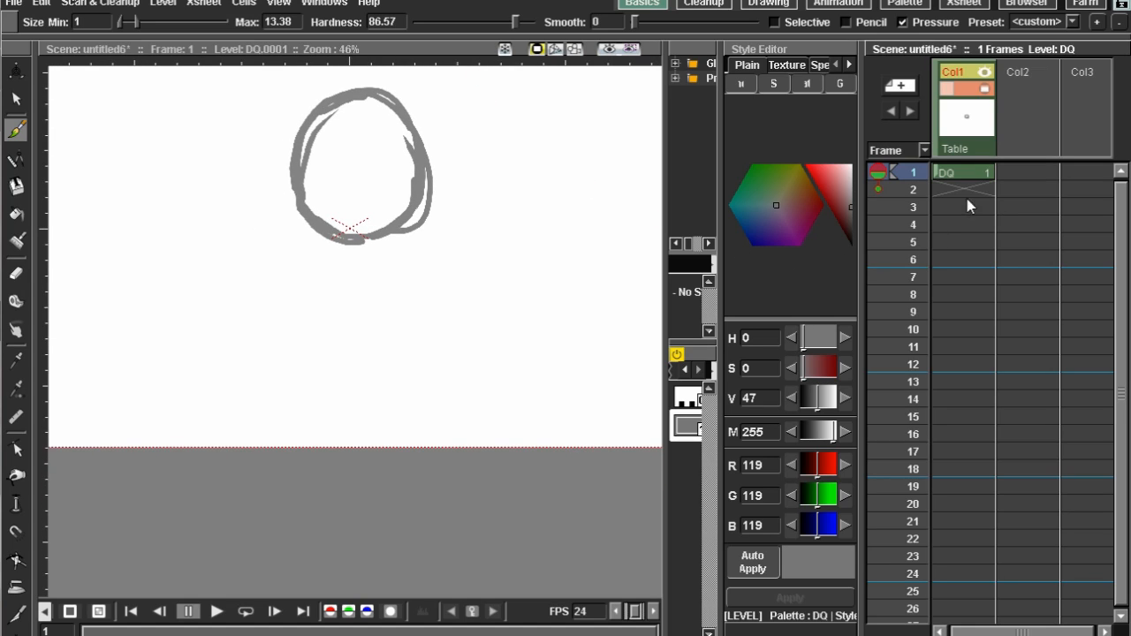
Step: Extend the oval head drawing in Col1 through frame 10 and go to frame 1 of Col2
left_click_drag(979, 181, 971, 275)
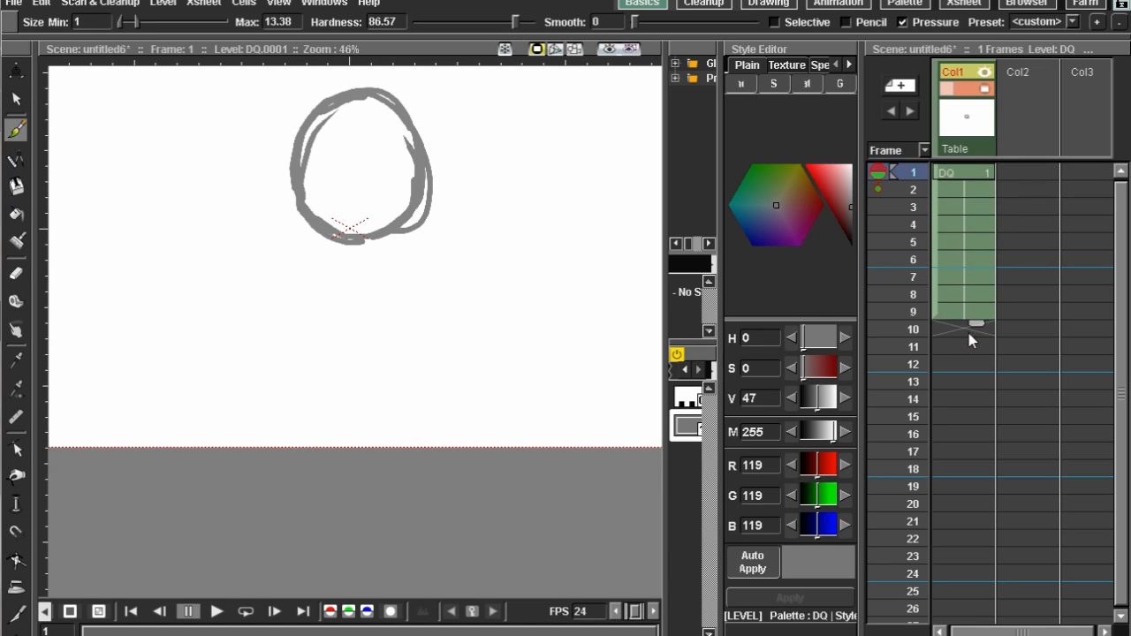
left_click(1027, 172)
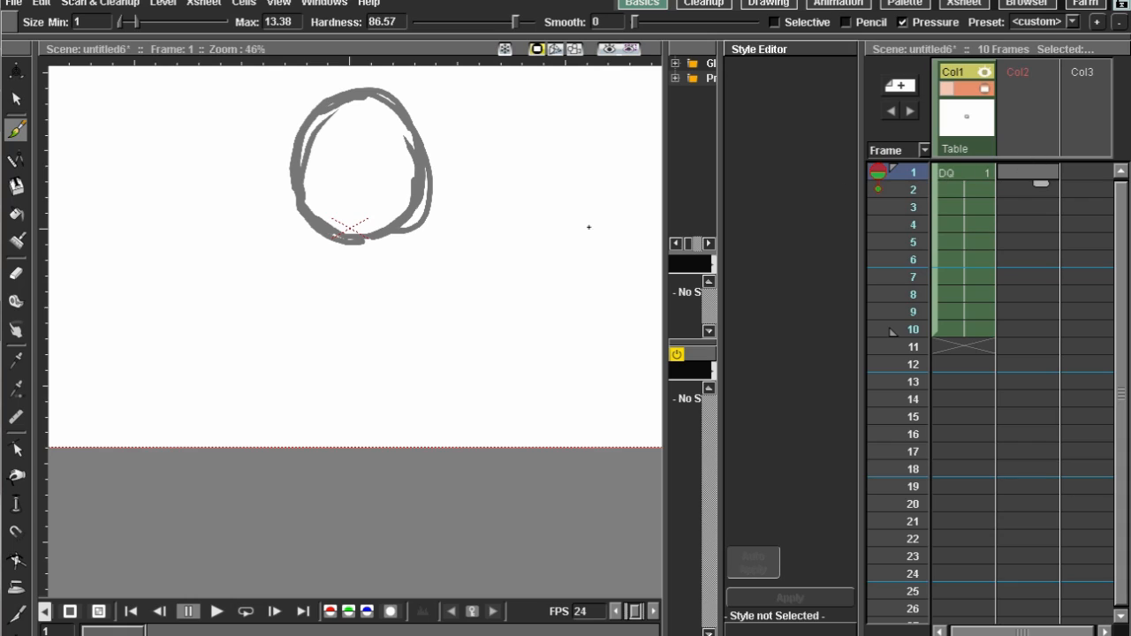
scroll(416, 168, "up", 2)
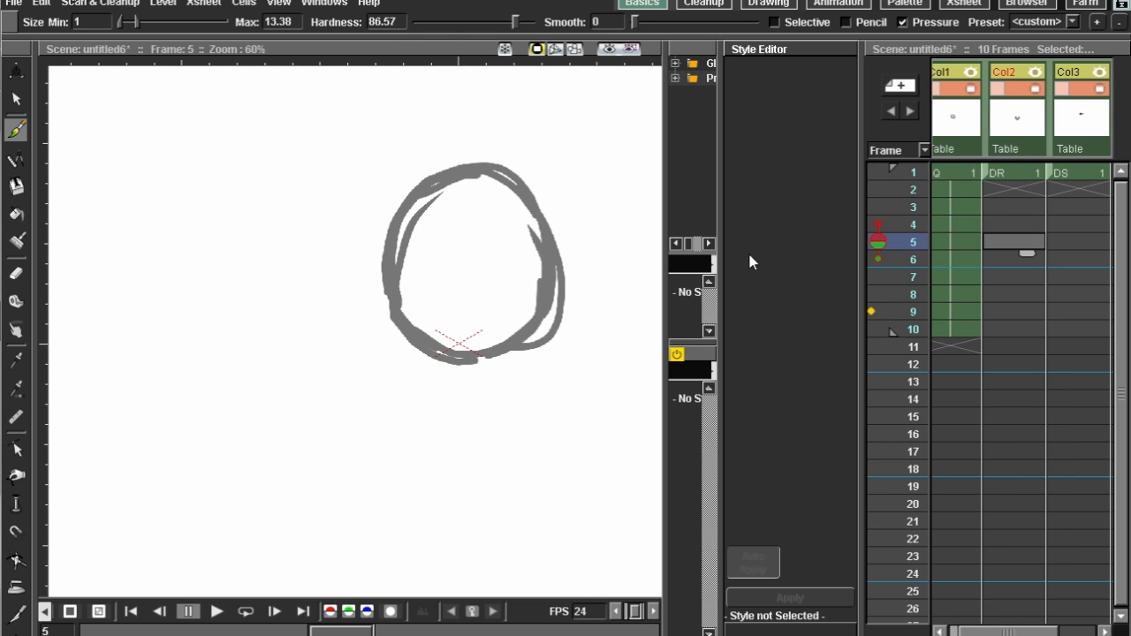
Step: Draw the jaw turned to the left in frame 5 of Col2, using the onion-skinned frame 1 jaw as reference
left_click(1004, 174)
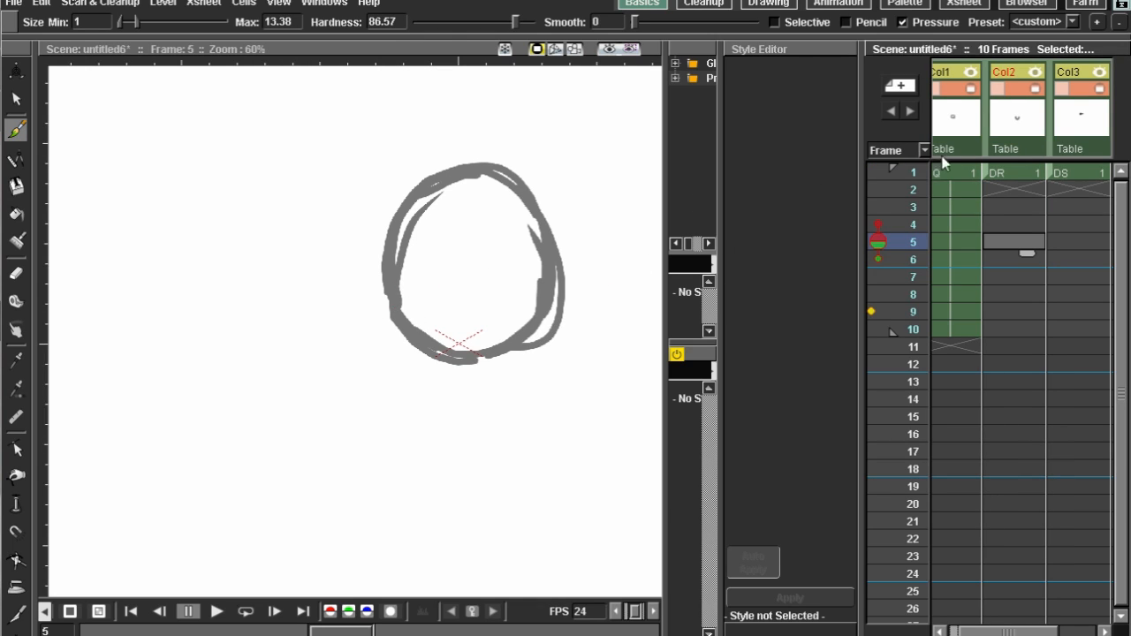
left_click(1009, 242)
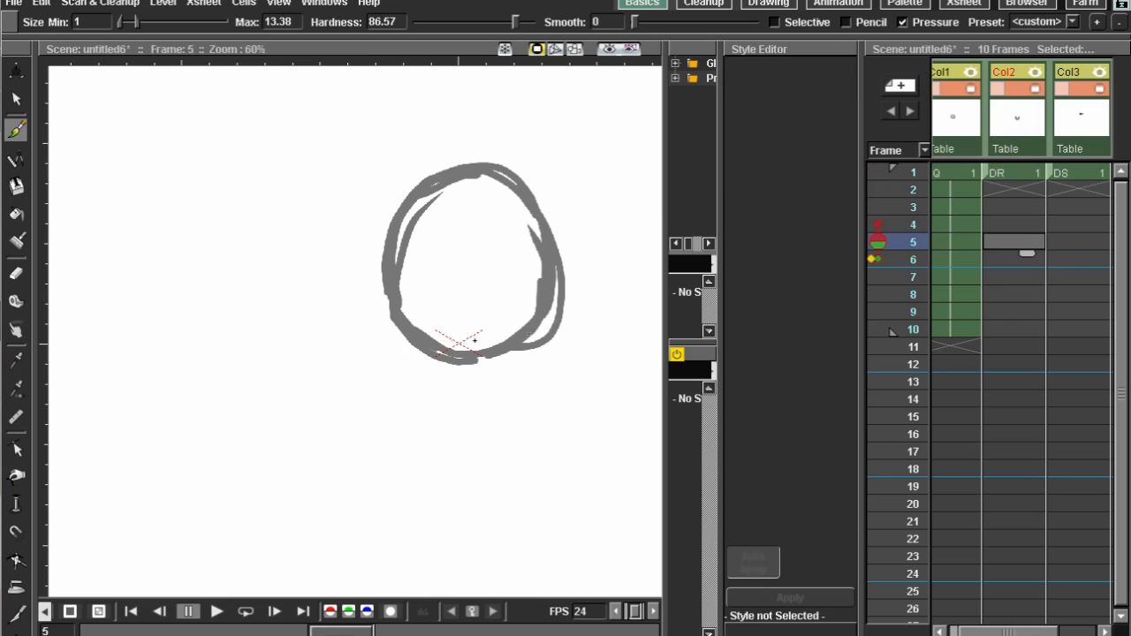
left_click_drag(399, 326, 389, 373)
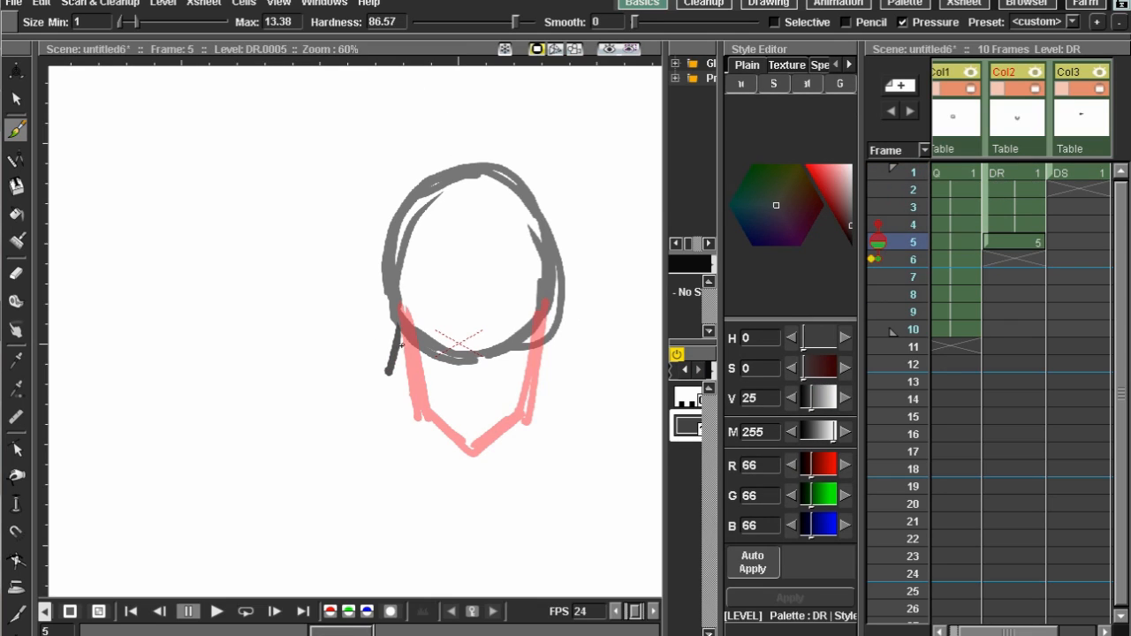
mouse_move(417, 419)
left_mouse_down()
mouse_move(429, 432)
mouse_move(504, 392)
left_mouse_up()
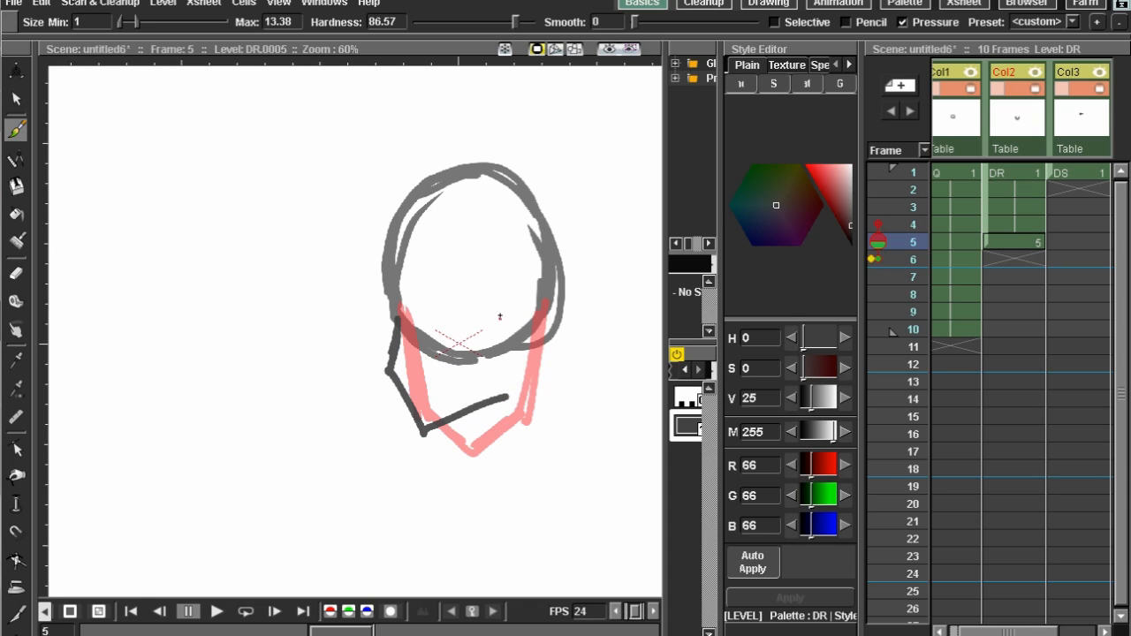
left_click_drag(499, 300, 501, 405)
Step: Go to frame 10 of Col2 and extend the onion skin back to the frame 5 drawing
left_click(1013, 329)
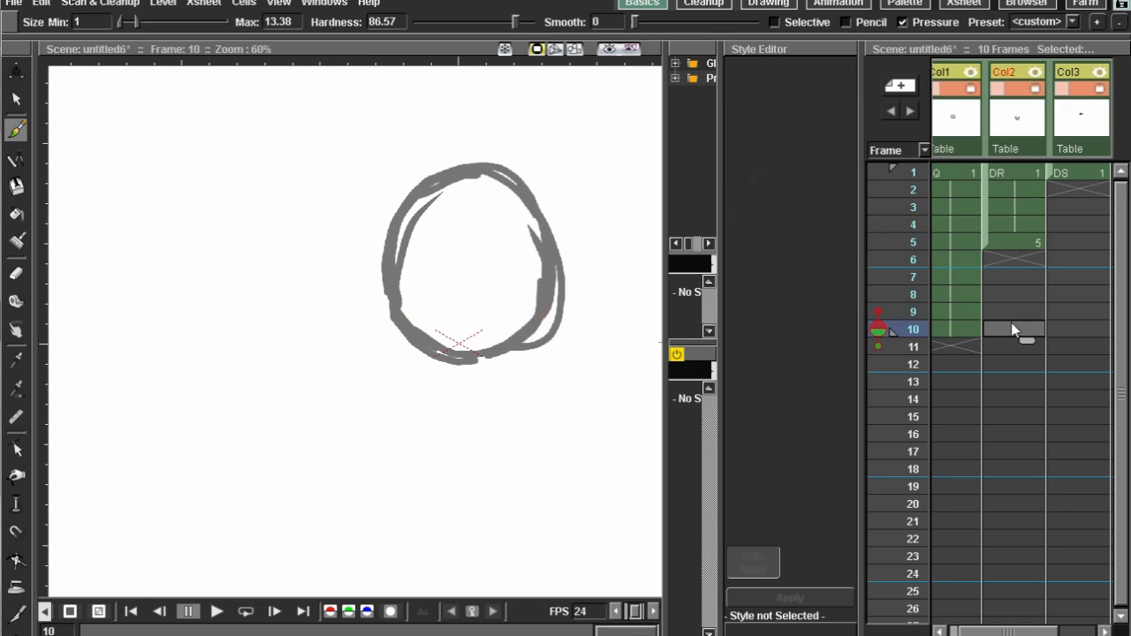
right_click(380, 297)
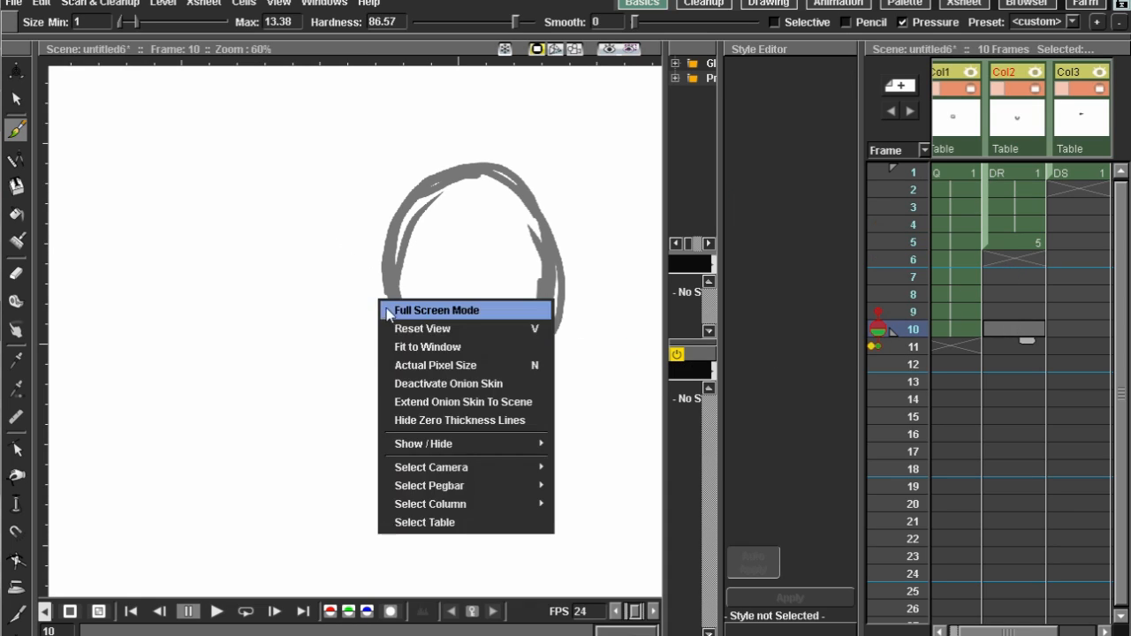
left_click(445, 366)
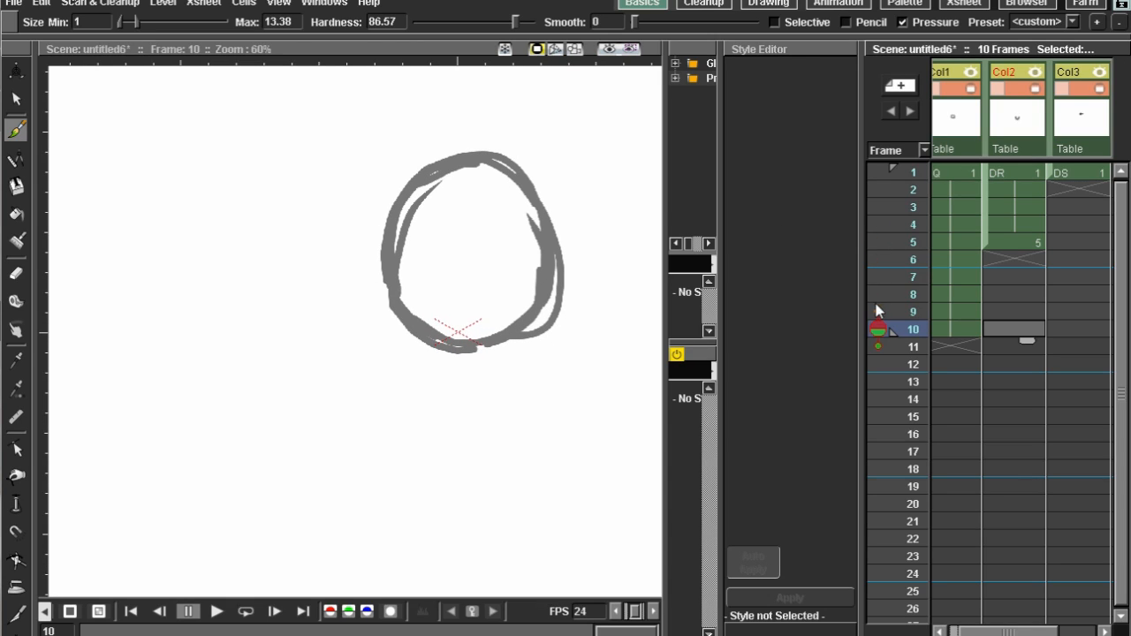
left_click(884, 246)
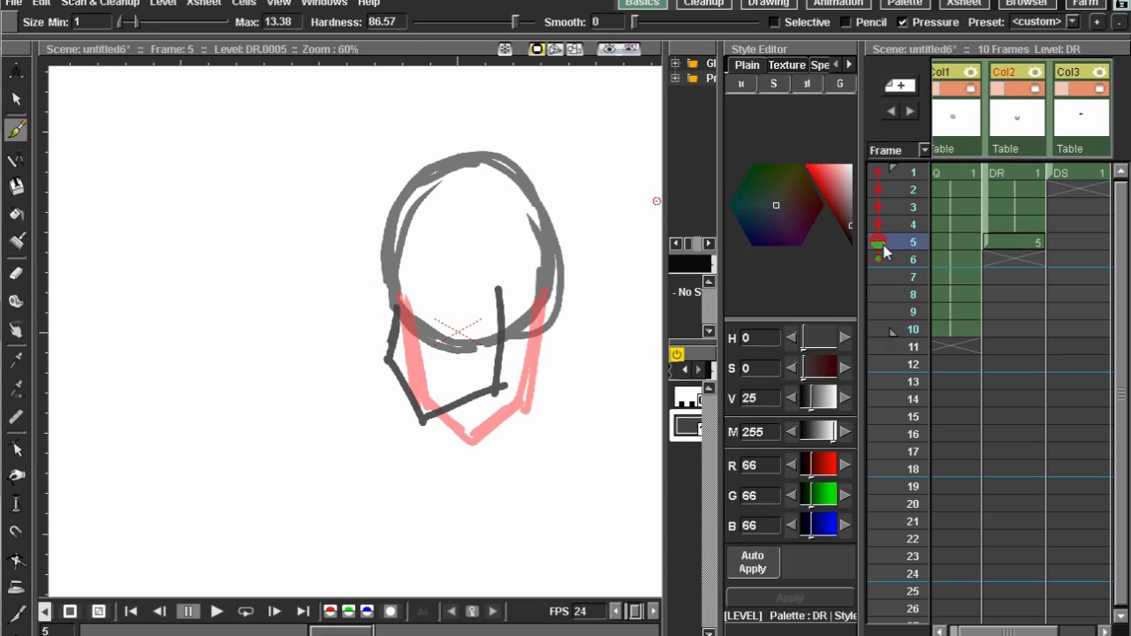
left_click(1025, 327)
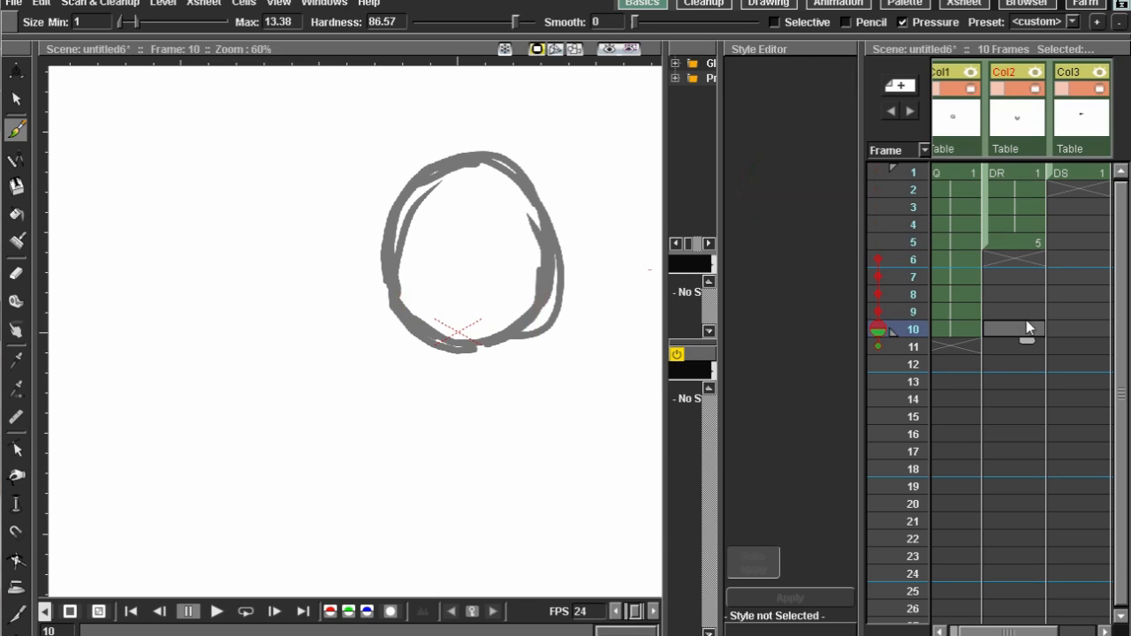
left_click(878, 242)
Step: Draw the jaw in profile facing left in frame 10 of Col2, undoing and redrawing the first strokes
mouse_move(362, 341)
left_mouse_down()
mouse_move(395, 306)
mouse_move(358, 334)
mouse_move(385, 346)
mouse_move(398, 403)
left_mouse_up()
key("ctrl+z")
key("ctrl+z")
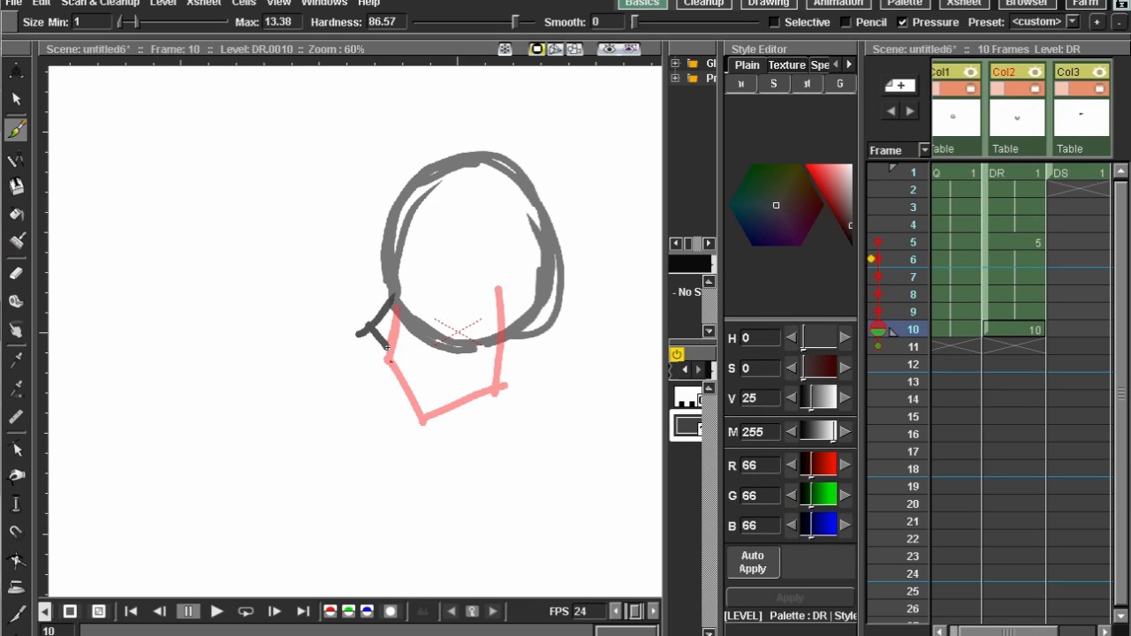
mouse_move(387, 358)
left_mouse_down()
mouse_move(397, 410)
mouse_move(447, 393)
mouse_move(474, 384)
left_mouse_up()
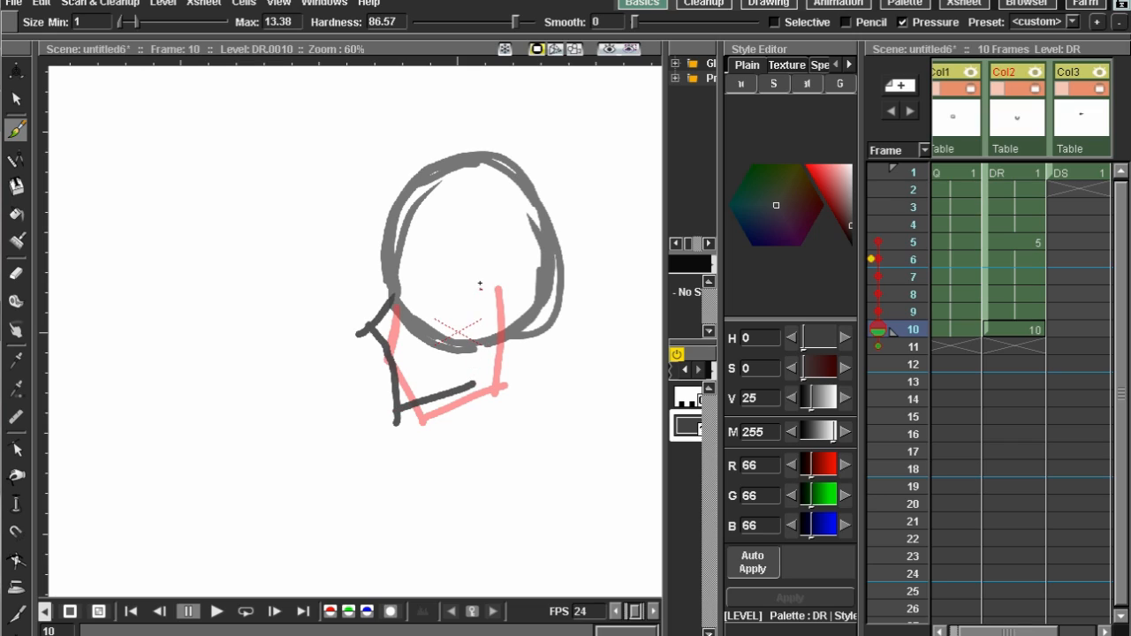
left_click_drag(480, 285, 477, 385)
Step: Flip between frames 1, 5 and 10 of Col2 to compare the jaw poses
left_click(1007, 174)
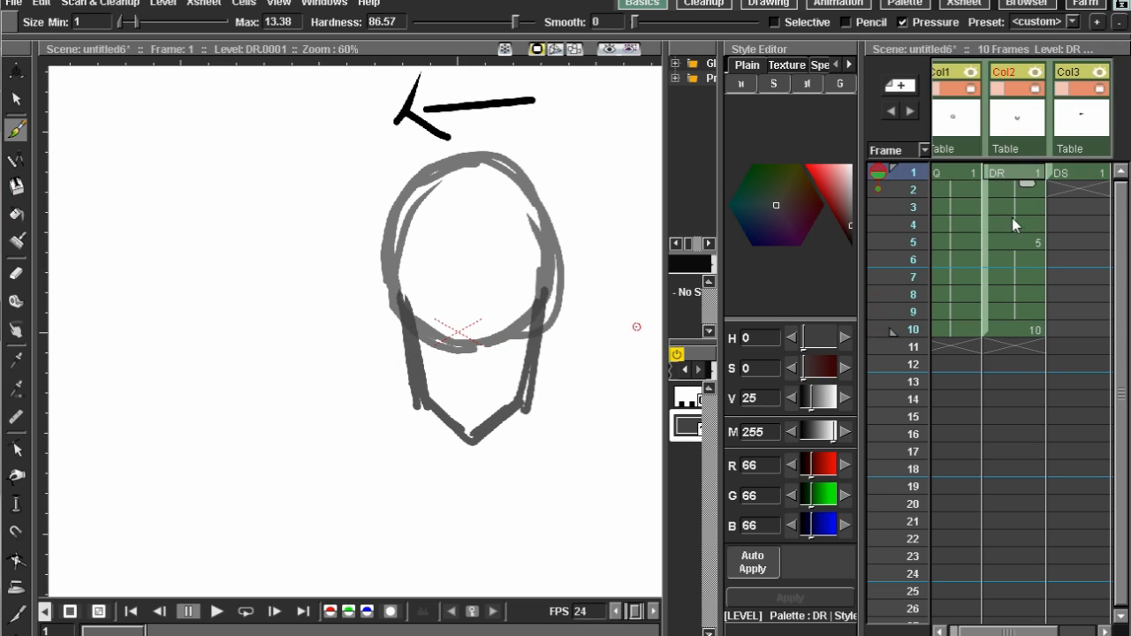
left_click(1015, 242)
left_click(1017, 326)
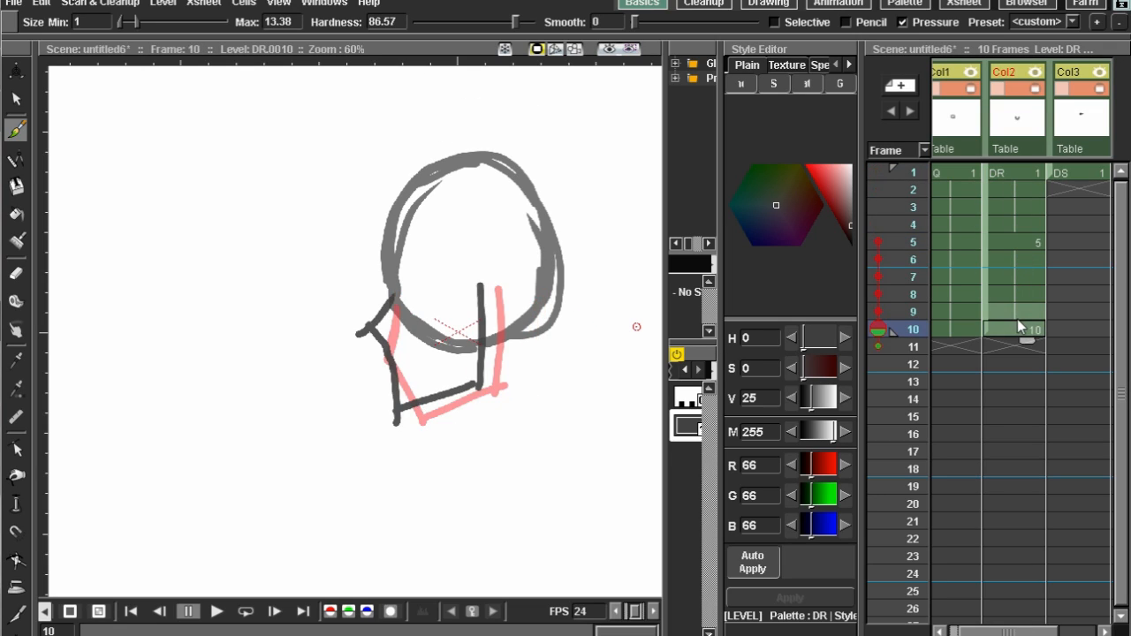
left_click(1025, 241)
left_click(1027, 190)
left_click(1026, 242)
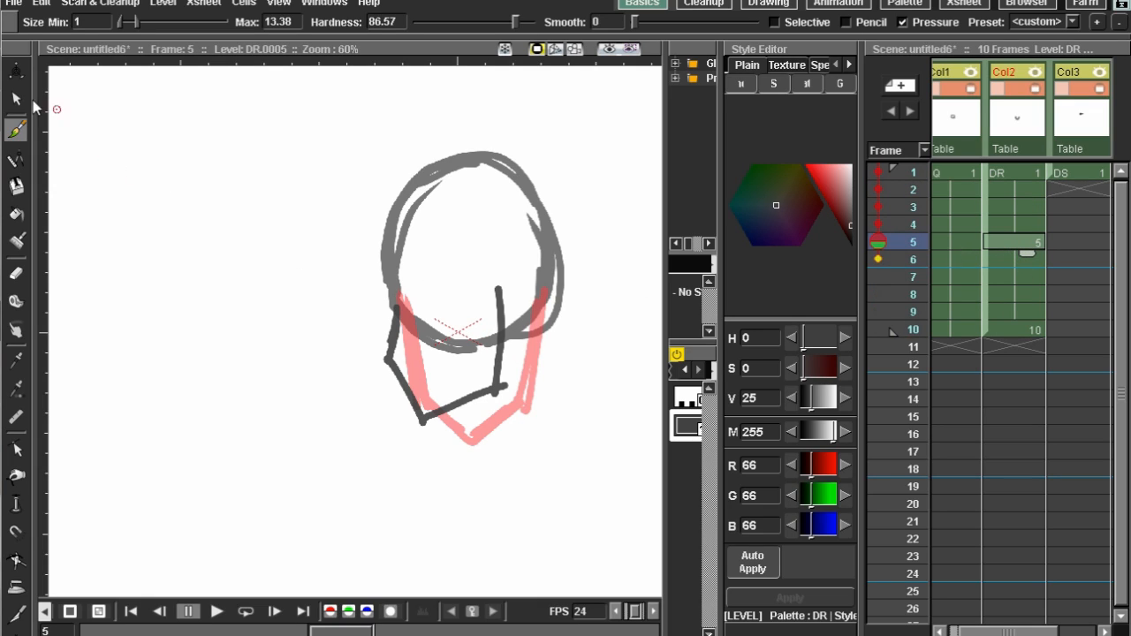
Step: Lasso the frame 5 jaw with a Freehand selection, scale it to about 109% by 110%, and shift it -2.4 mm E/W and 0.8 mm N/S
key("s")
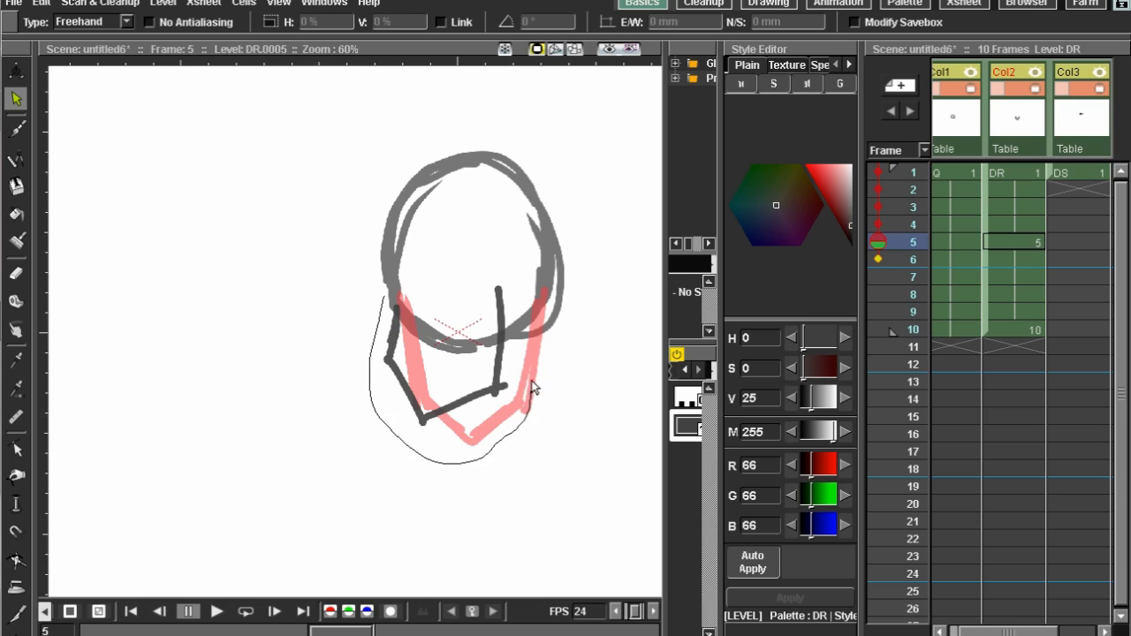
mouse_move(511, 333)
left_mouse_down()
mouse_move(513, 282)
mouse_move(484, 250)
mouse_move(477, 335)
mouse_move(376, 296)
left_mouse_up()
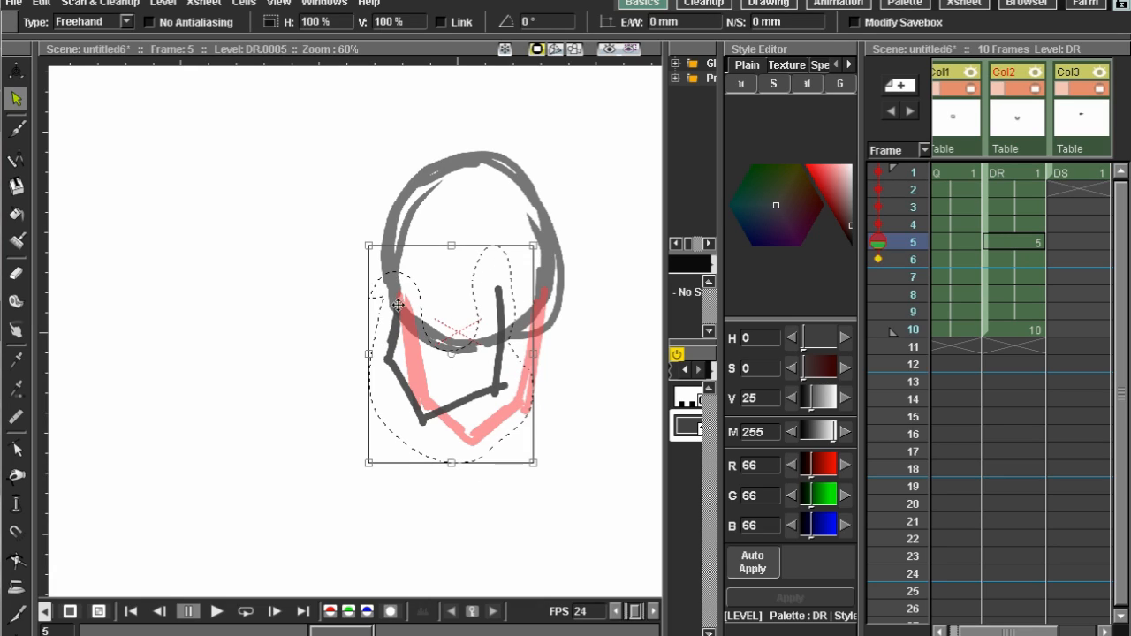
left_click(124, 22)
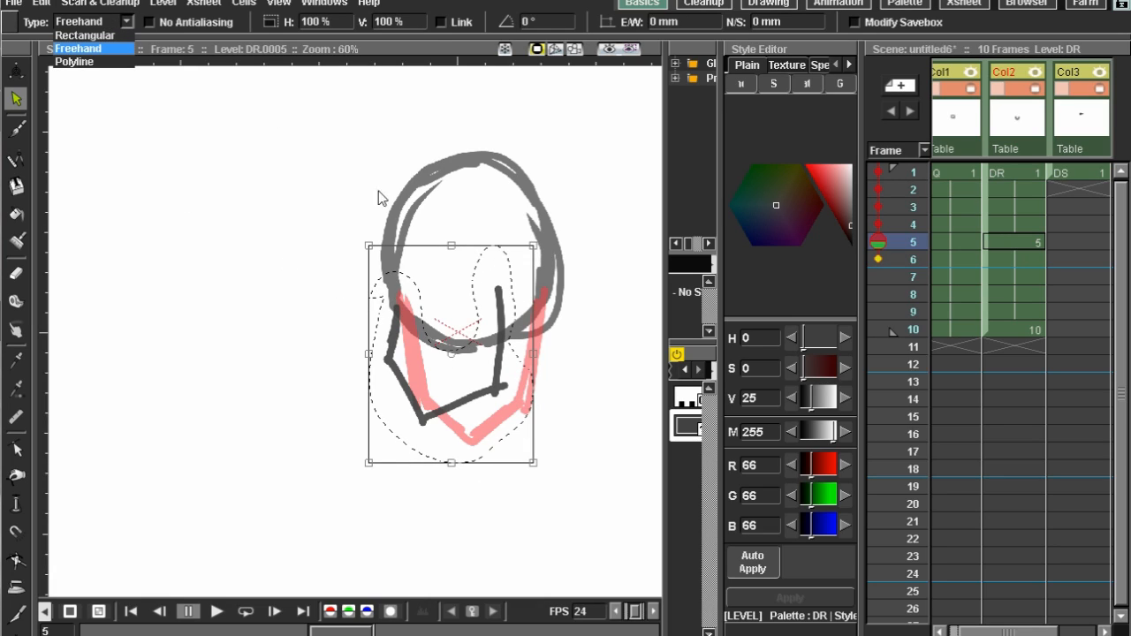
left_click(537, 467)
left_click_drag(535, 468, 551, 487)
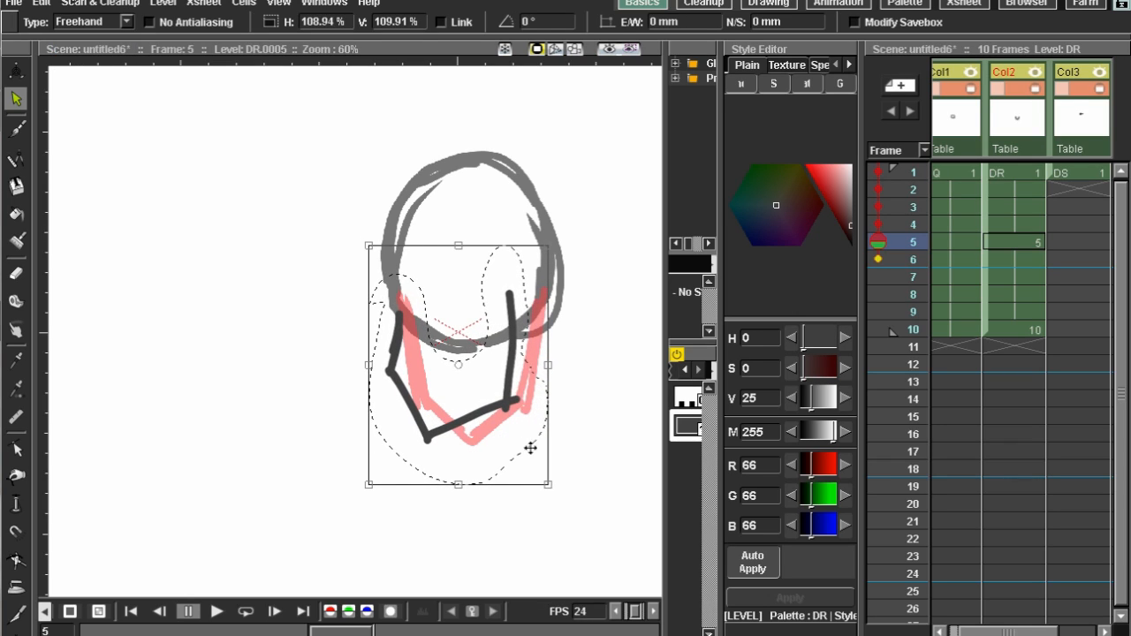
left_click_drag(524, 432, 520, 427)
Step: Check the resized frame 5 jaw against the drawings in frames 1 and 10 of Col2
left_click(1021, 171)
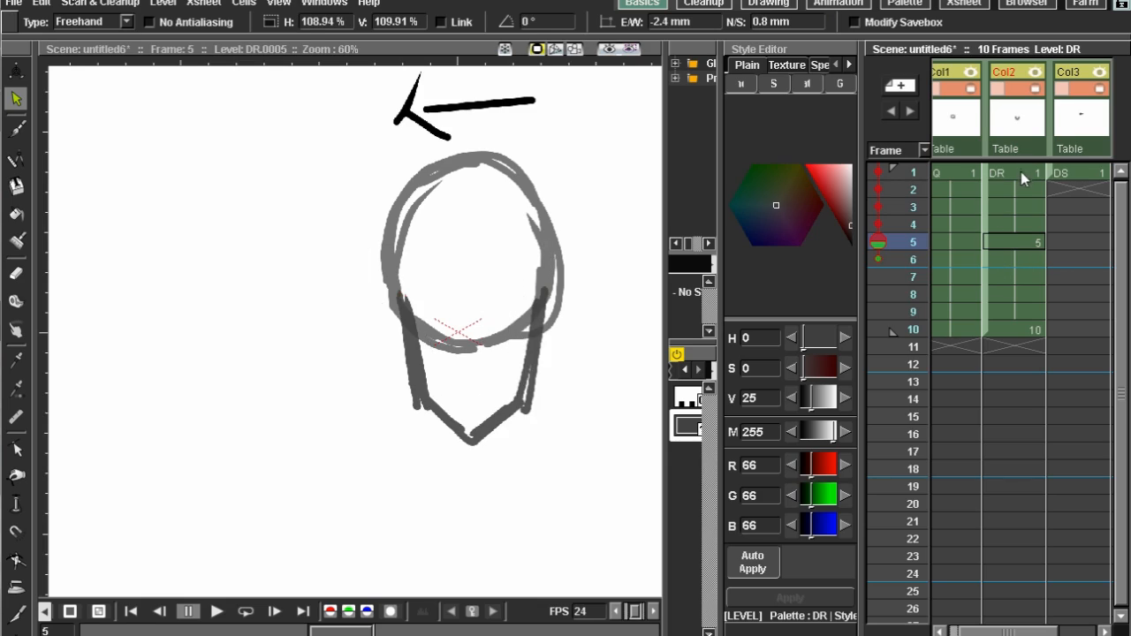
left_click(1021, 241)
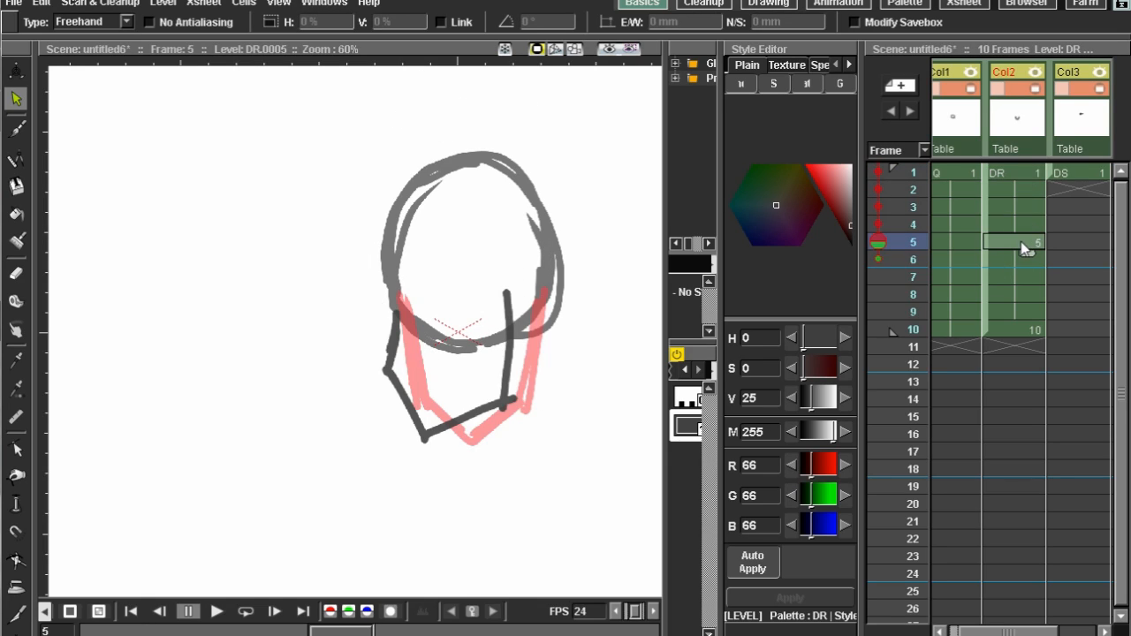
left_click(1008, 327)
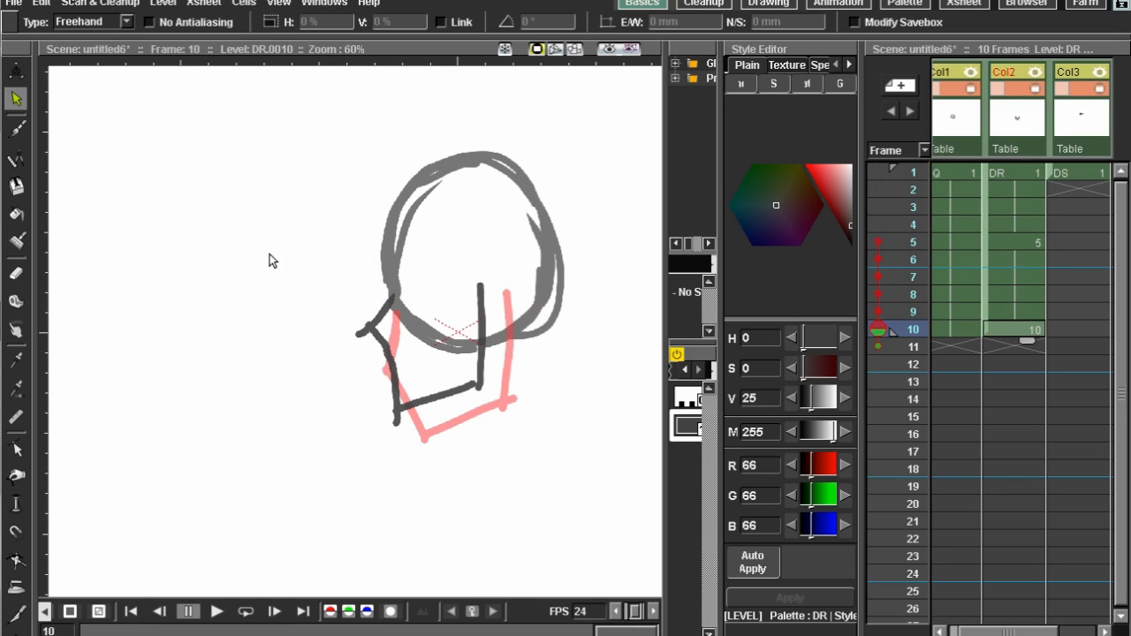
Step: Switch to the Brush and review the jaw's turn across frames 1, 5 and 10 of Col2
key("b")
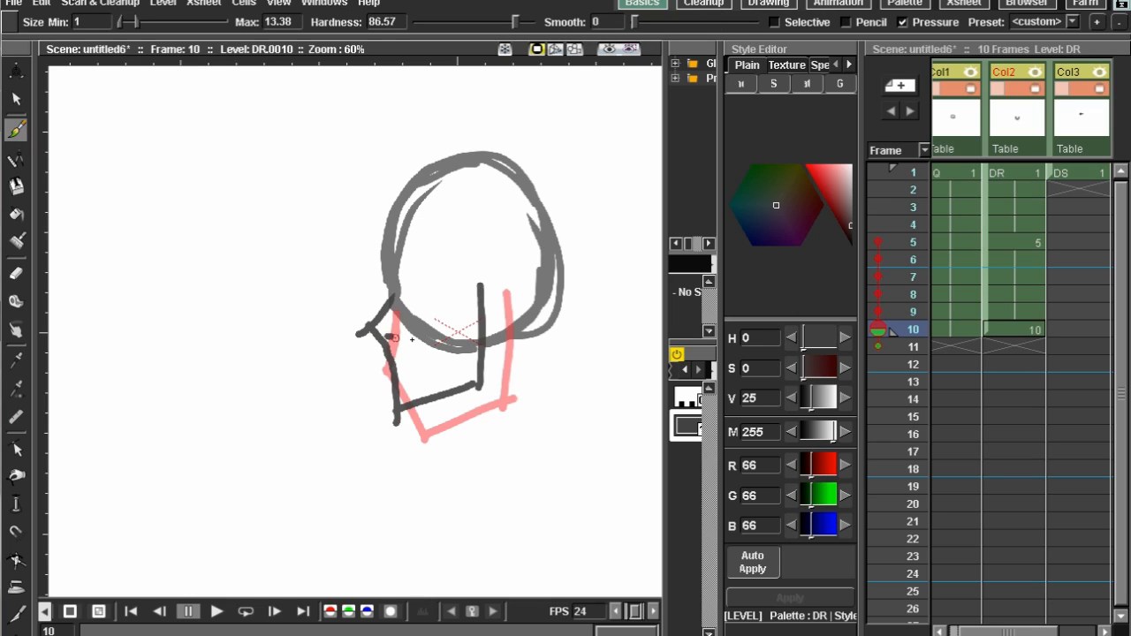
left_click(1007, 173)
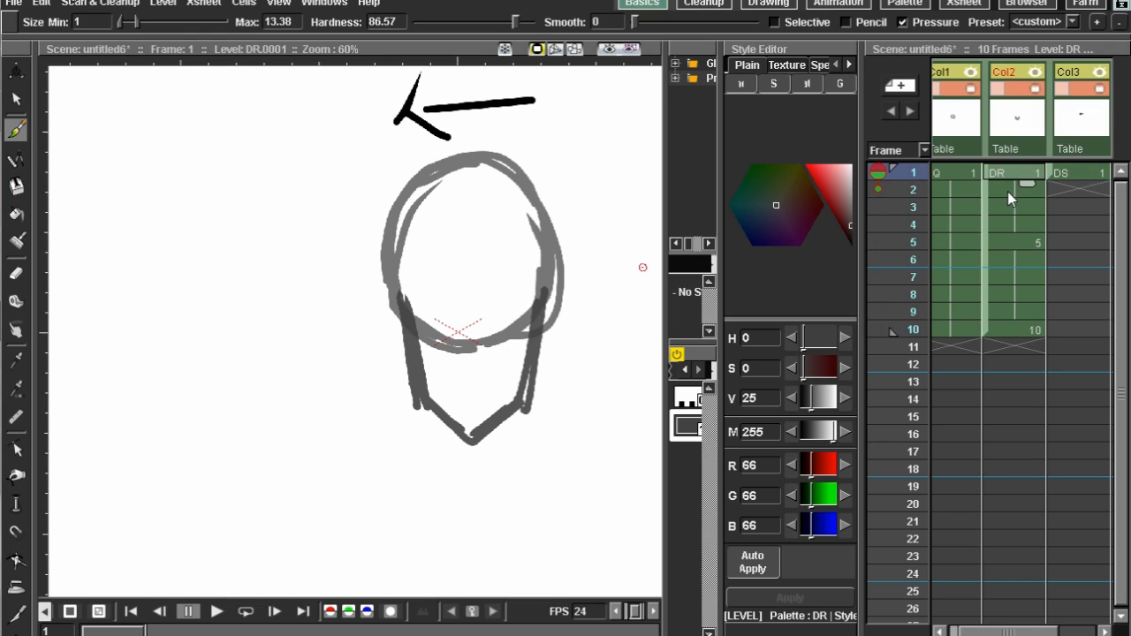
left_click(1011, 241)
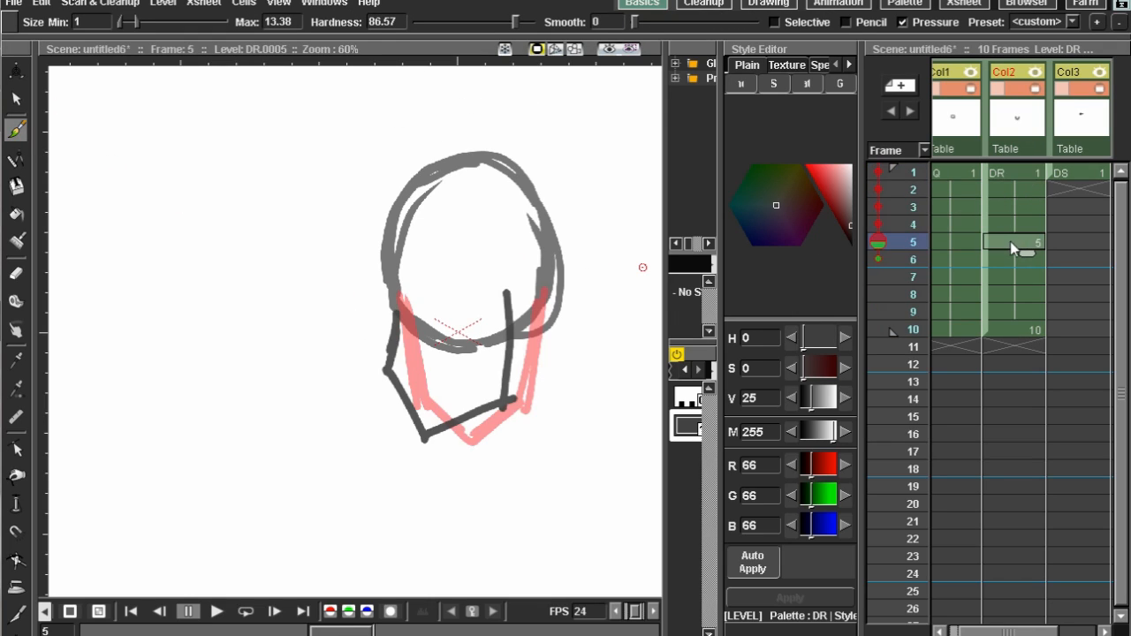
left_click(1014, 330)
left_click(1026, 174)
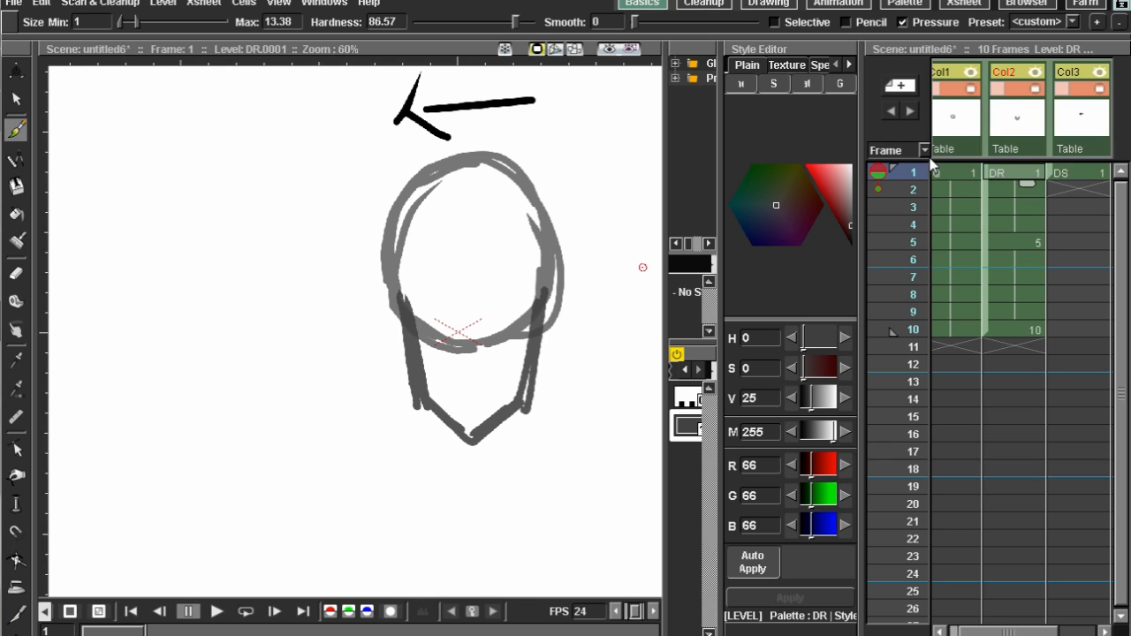
scroll(449, 384, "up", 3)
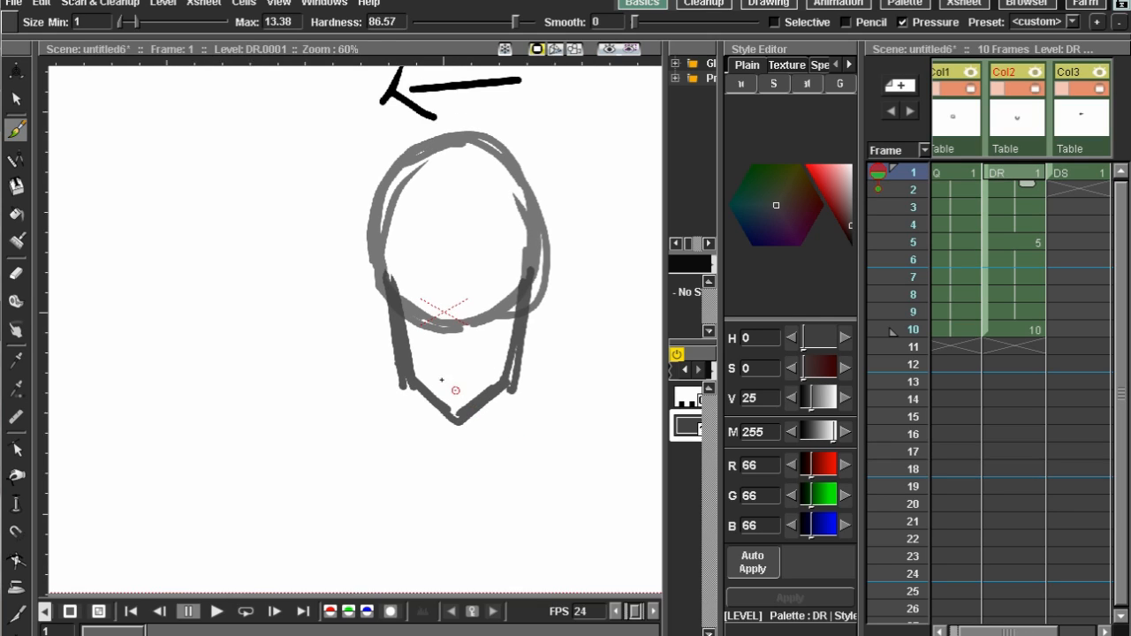
scroll(404, 414, "down", 1)
scroll(462, 397, "down", 1)
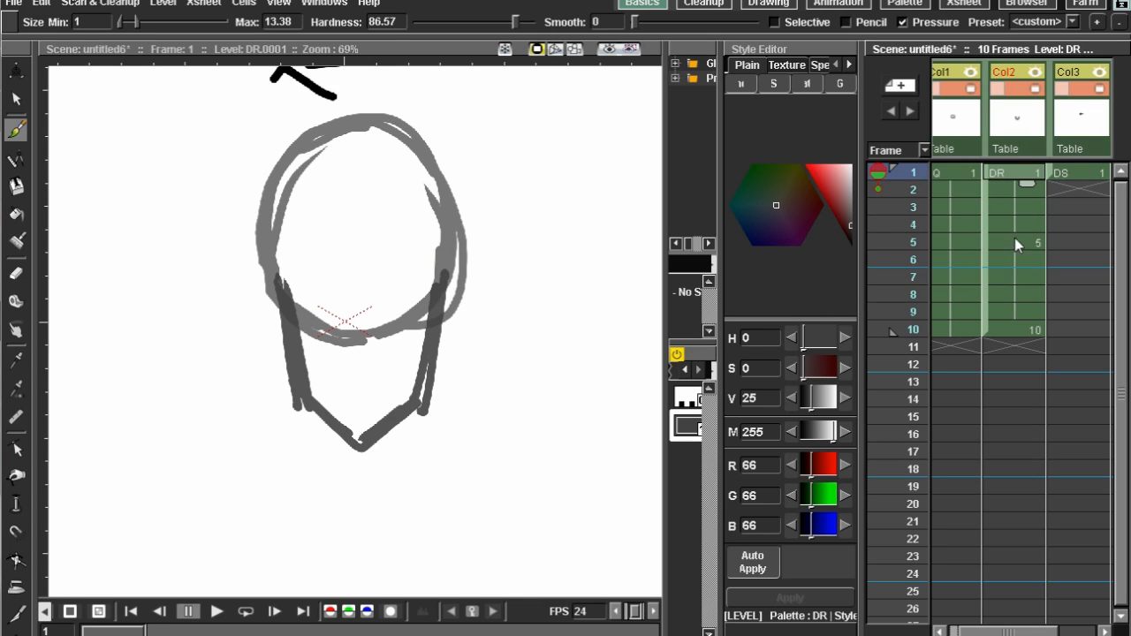
left_click(1025, 330)
Step: Try rough eyes, noses and mouths on the heads in frames 1, 5 and 10 of Col2
left_click(1027, 175)
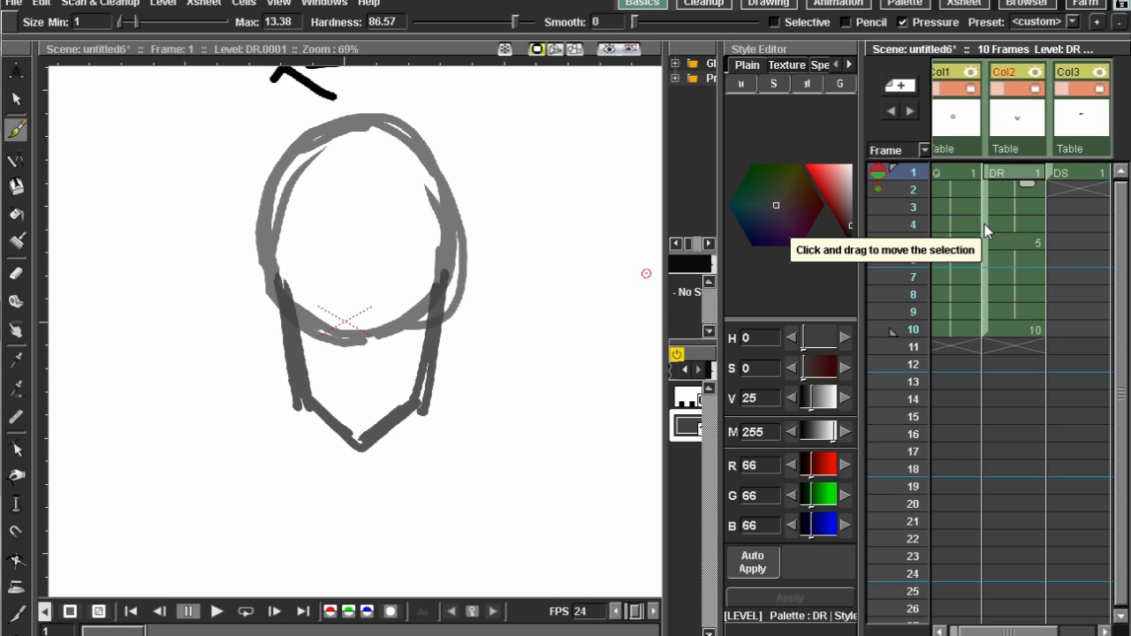
left_click_drag(424, 292, 413, 281)
mouse_move(318, 292)
left_mouse_down()
mouse_move(353, 367)
mouse_move(380, 395)
left_mouse_up()
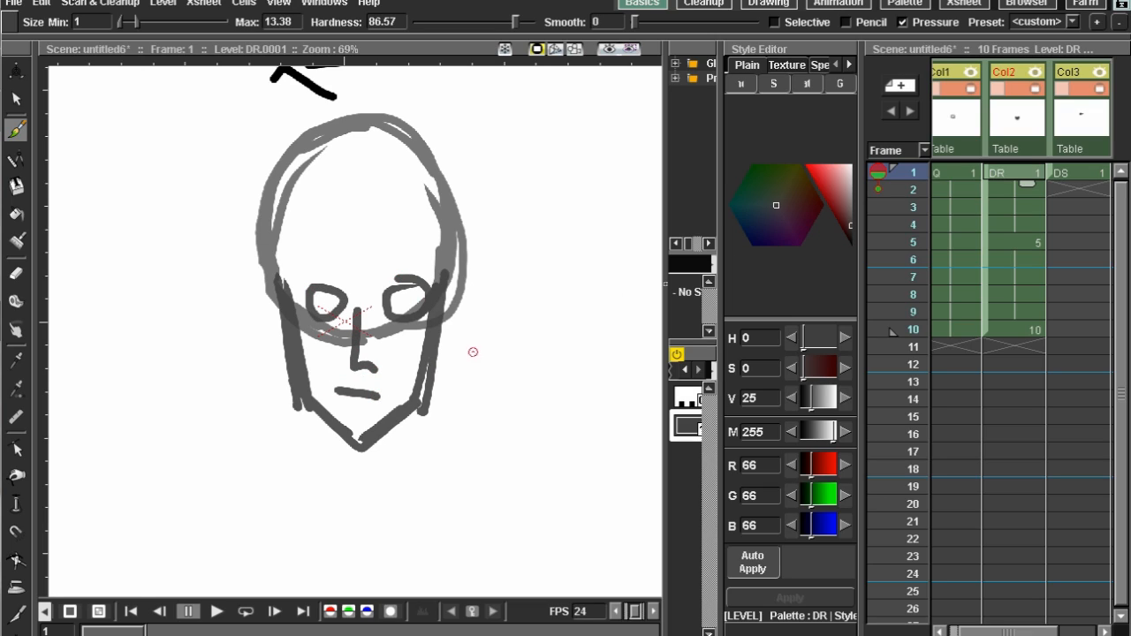
left_click(986, 240)
left_click_drag(352, 281, 364, 285)
mouse_move(294, 270)
left_mouse_down()
mouse_move(305, 320)
mouse_move(297, 356)
left_mouse_up()
left_click_drag(302, 386, 329, 389)
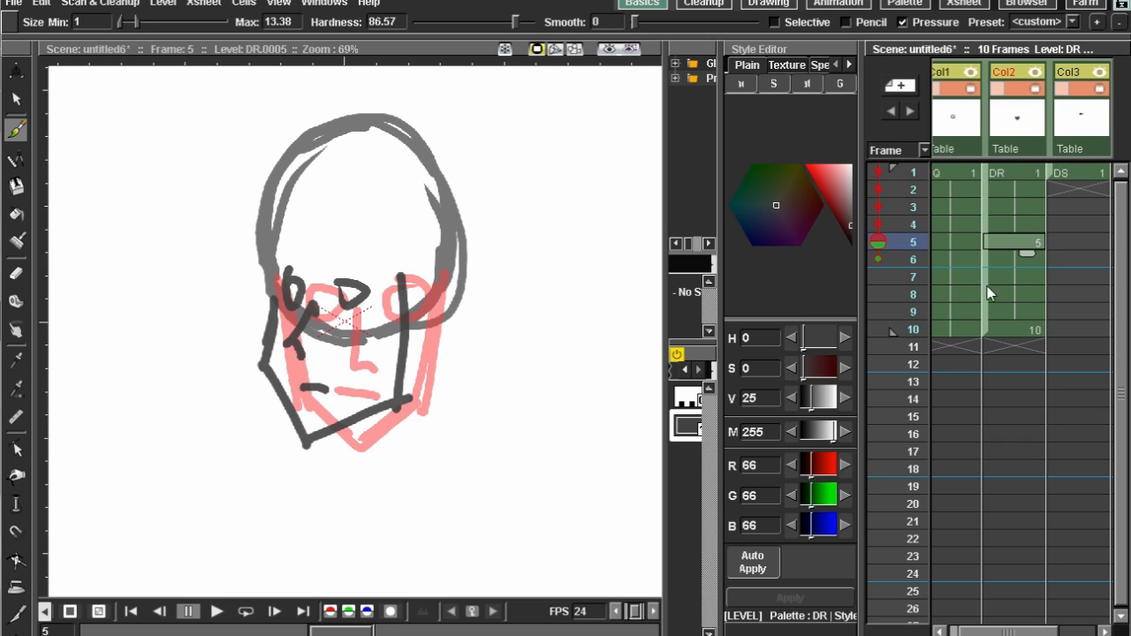
left_click(1010, 329)
left_click_drag(295, 281, 298, 295)
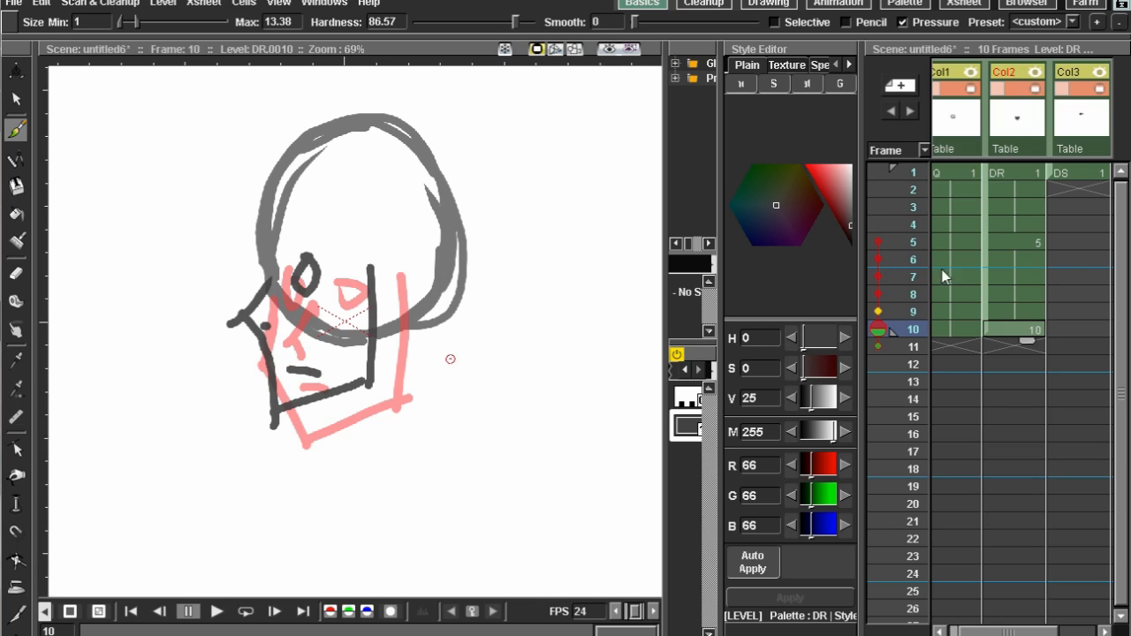
left_click(1013, 171)
left_click(1026, 238)
left_click(1023, 320)
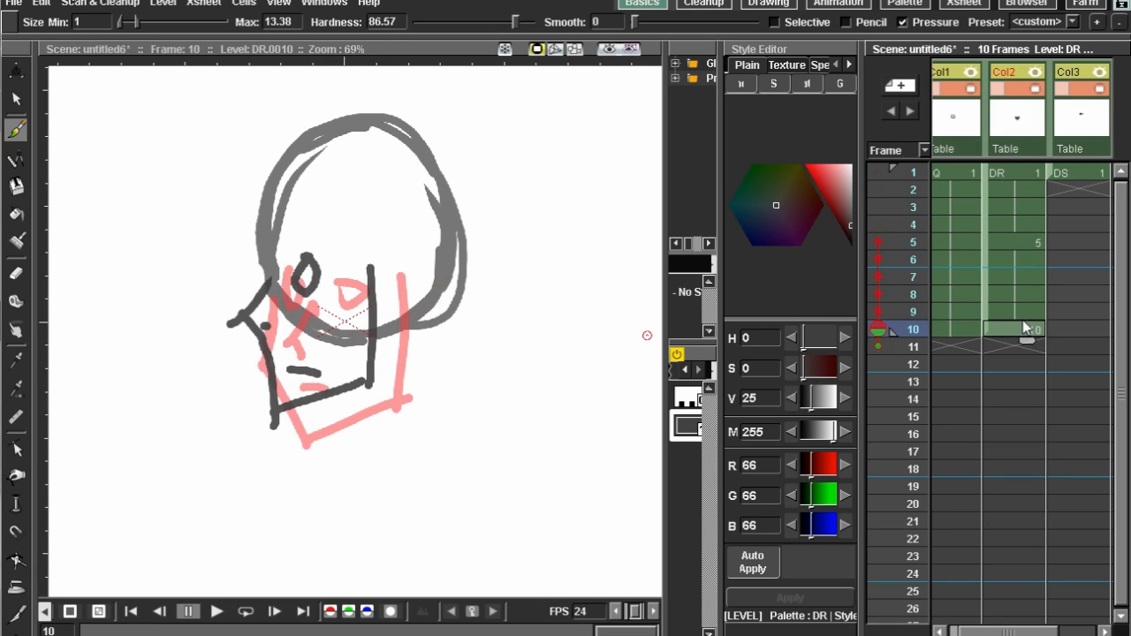
Step: Undo the trial eye, nose and mouth strokes drawn across the Col2 frames
left_click(1039, 239)
key("ctrl+z")
key("ctrl+z")
key("ctrl+z")
key("ctrl+z")
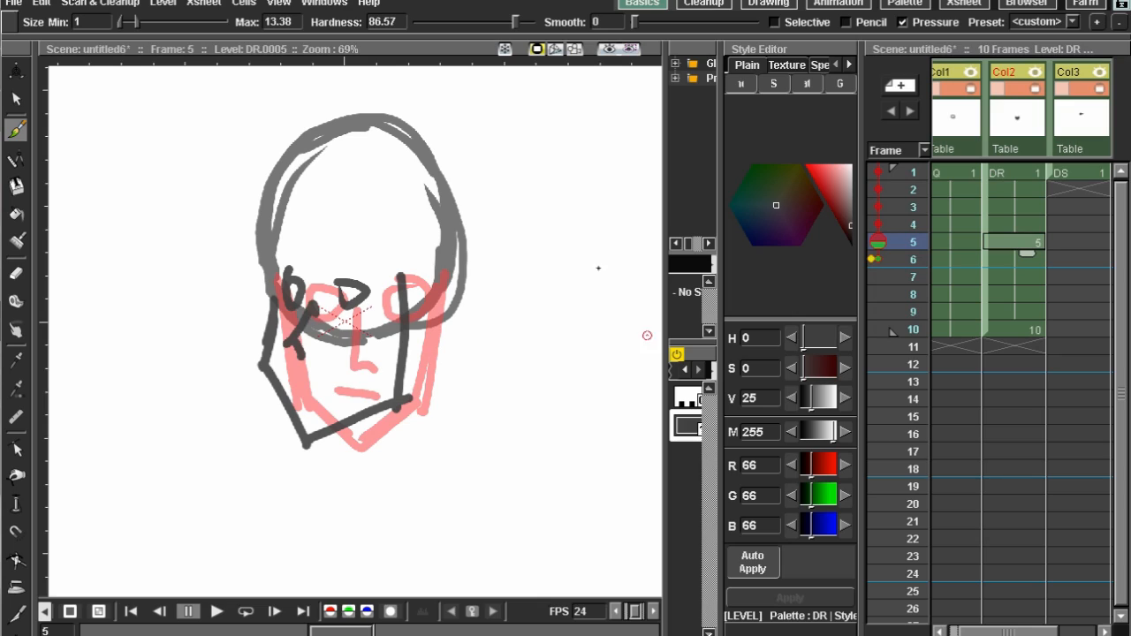
key("ctrl+z")
key("ctrl+z")
key("ctrl+z")
key("ctrl+z")
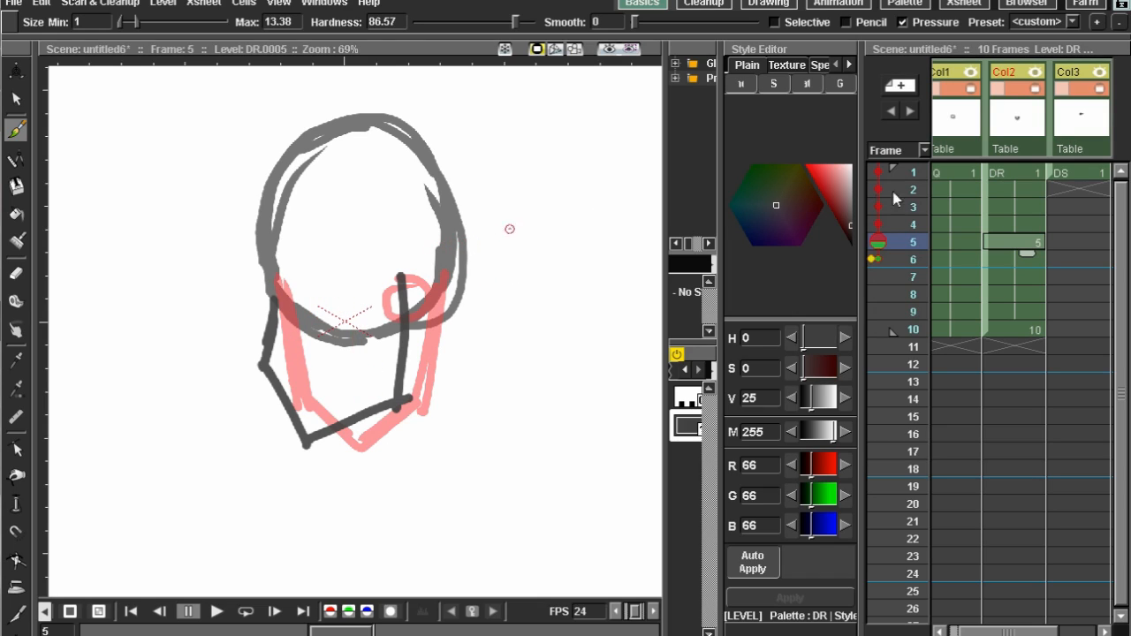
Step: Draw two eyes each in frames 1 and 5 and a single narrow profile eye in frame 10 of Col2
left_click(1011, 174)
left_click(872, 206)
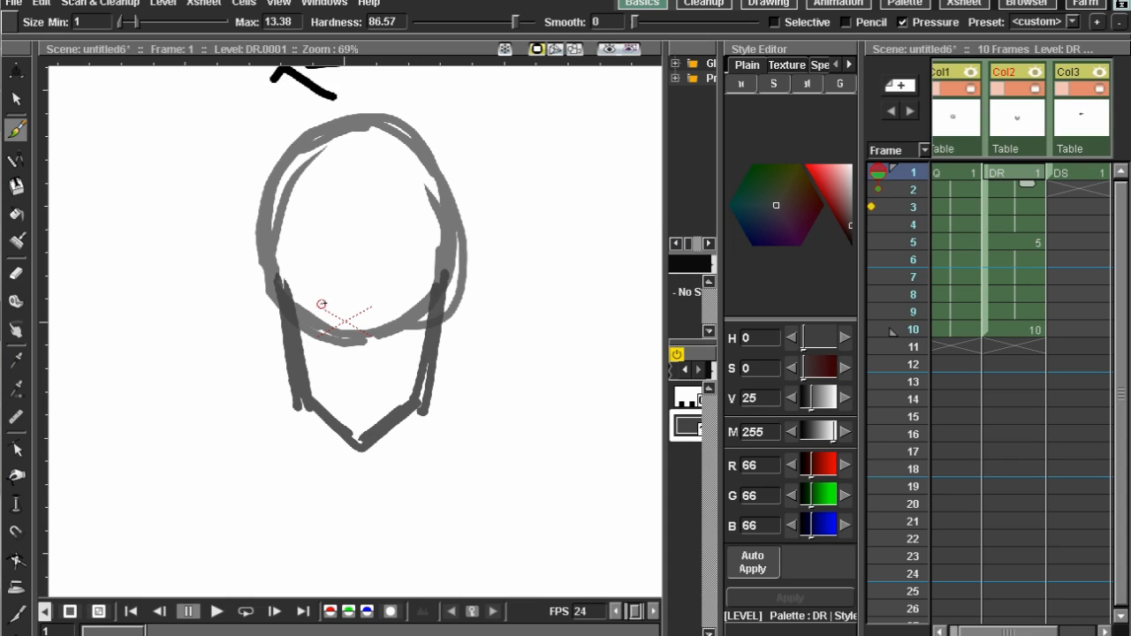
mouse_move(308, 312)
left_mouse_down()
mouse_move(339, 286)
mouse_move(351, 314)
mouse_move(316, 322)
mouse_move(344, 318)
mouse_move(338, 300)
mouse_move(413, 311)
mouse_move(400, 287)
left_mouse_up()
left_click(1018, 243)
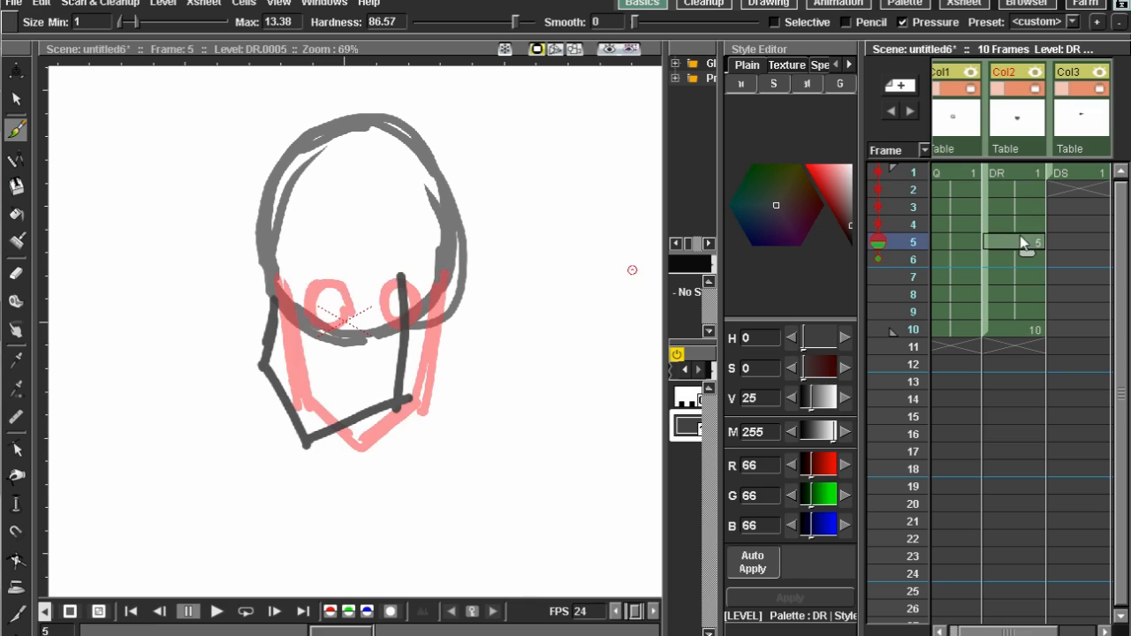
mouse_move(289, 320)
left_mouse_down()
mouse_move(294, 287)
mouse_move(295, 332)
left_mouse_up()
mouse_move(289, 294)
left_mouse_down()
mouse_move(308, 322)
mouse_move(296, 335)
mouse_move(362, 296)
mouse_move(347, 332)
mouse_move(360, 292)
mouse_move(347, 335)
mouse_move(350, 286)
mouse_move(361, 331)
mouse_move(356, 300)
mouse_move(343, 338)
left_mouse_up()
key("ctrl+z")
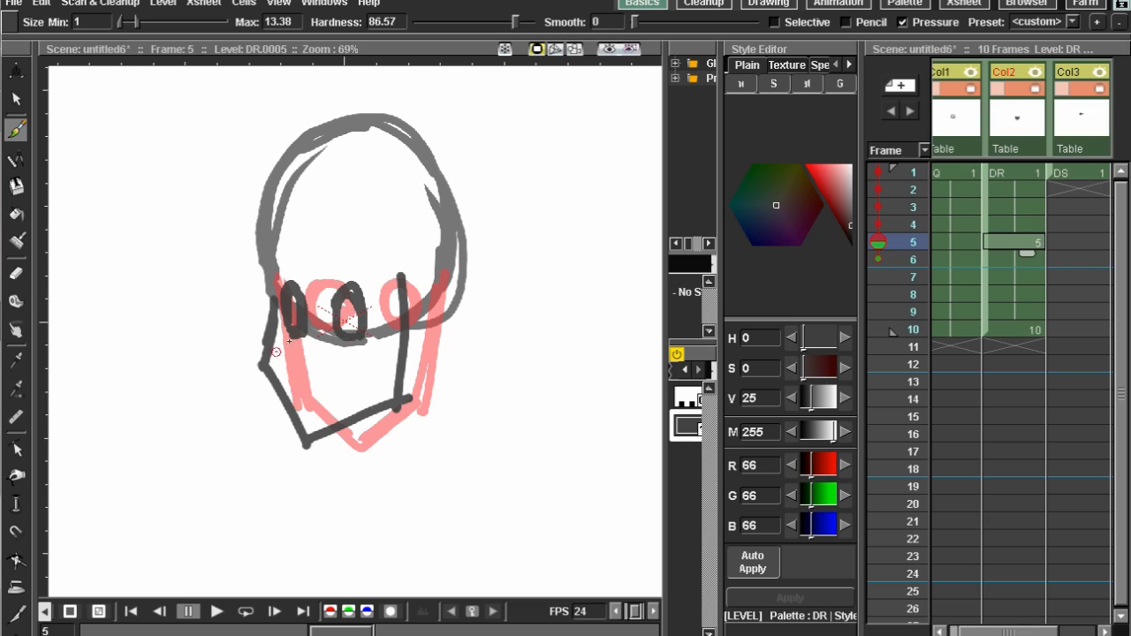
left_click(1018, 329)
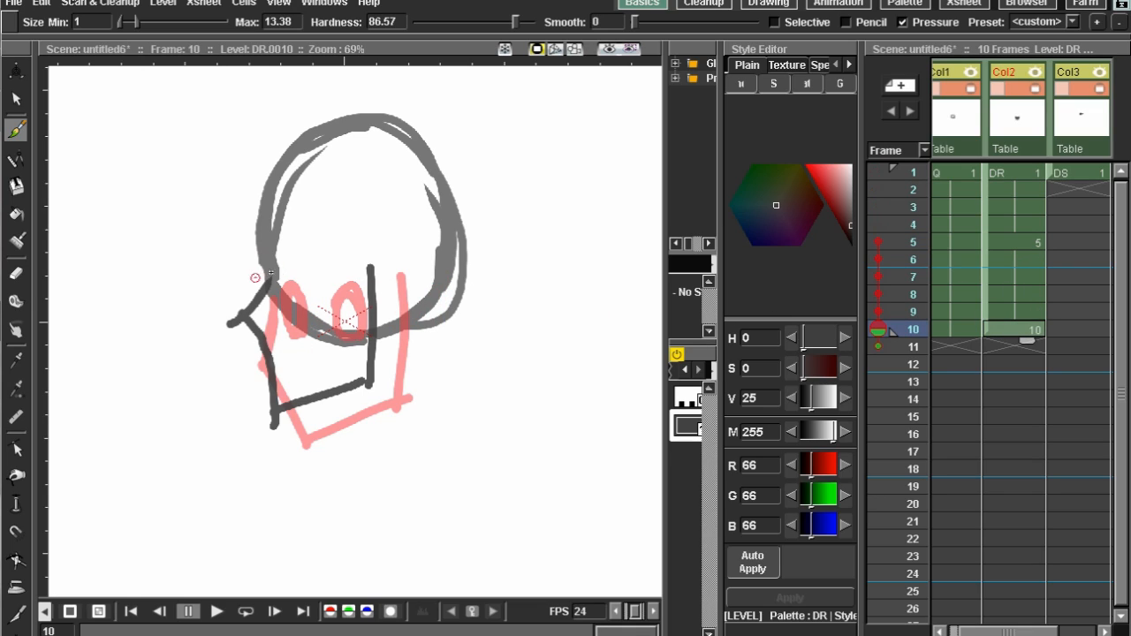
mouse_move(296, 261)
left_mouse_down()
mouse_move(287, 301)
mouse_move(295, 259)
mouse_move(286, 301)
mouse_move(291, 256)
left_mouse_up()
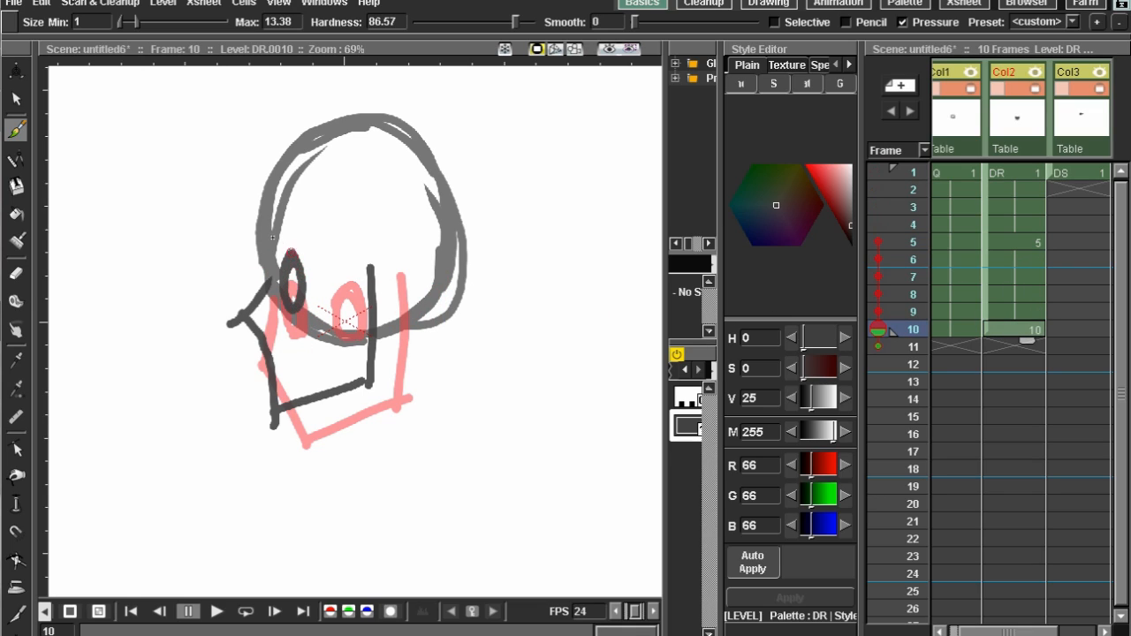
Step: Lasso the whole frame 10 drawing with a Freehand selection and shift it -0.69 mm E/W and -13.86 mm N/S
left_click(16, 98)
mouse_move(228, 156)
left_mouse_down()
mouse_move(173, 313)
mouse_move(338, 151)
mouse_move(228, 156)
left_mouse_up()
mouse_move(342, 245)
left_mouse_down()
mouse_move(336, 260)
mouse_move(364, 253)
left_mouse_up()
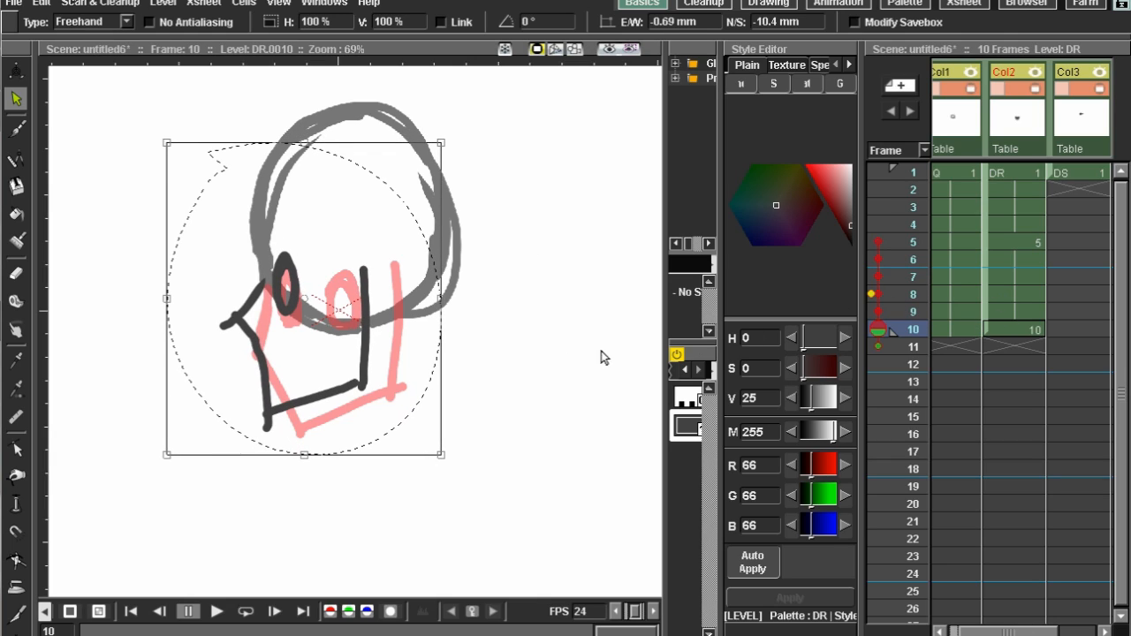
left_click_drag(399, 384, 393, 391)
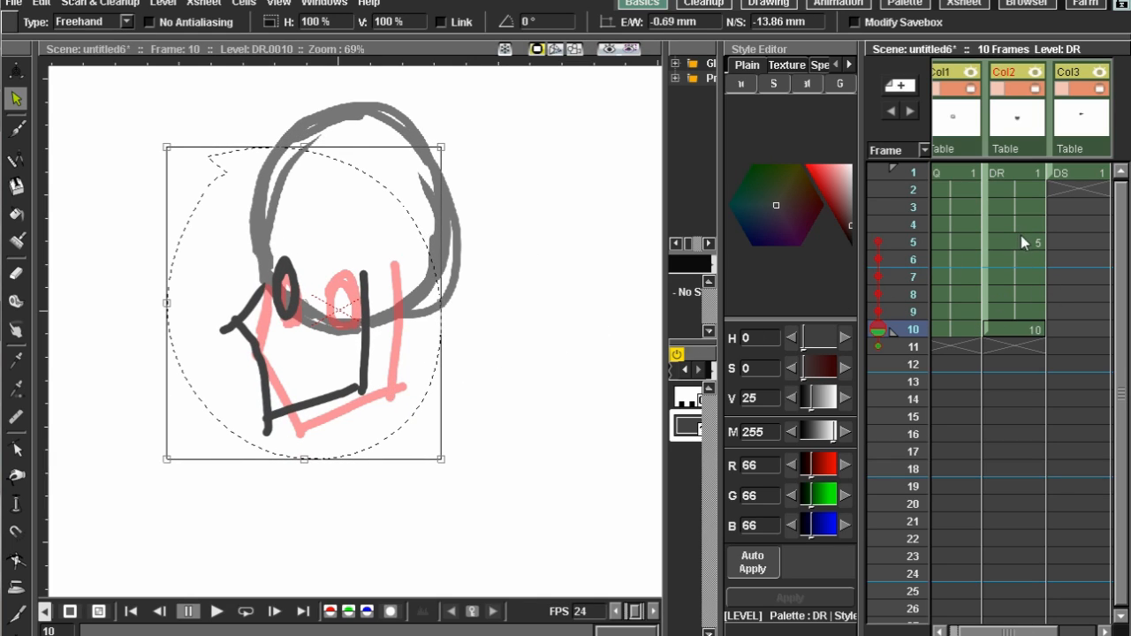
Step: Check the shifted frame 10 profile against the earlier head poses in Col2
left_click(1022, 189)
left_click(1017, 239)
left_click(1009, 329)
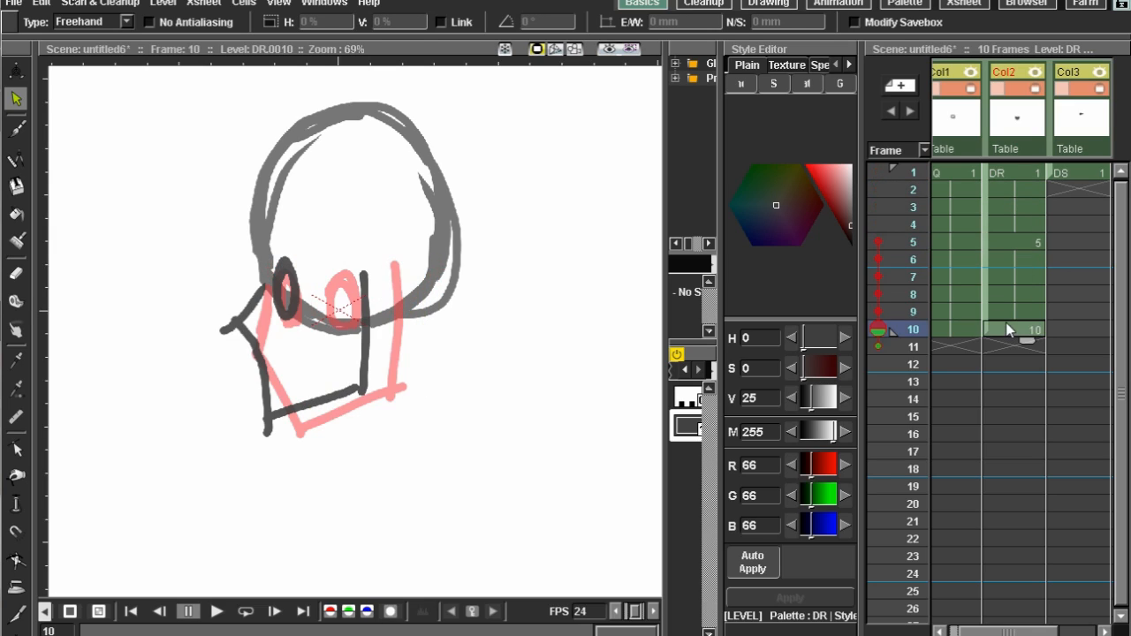
left_click(1007, 245)
left_click(1021, 171)
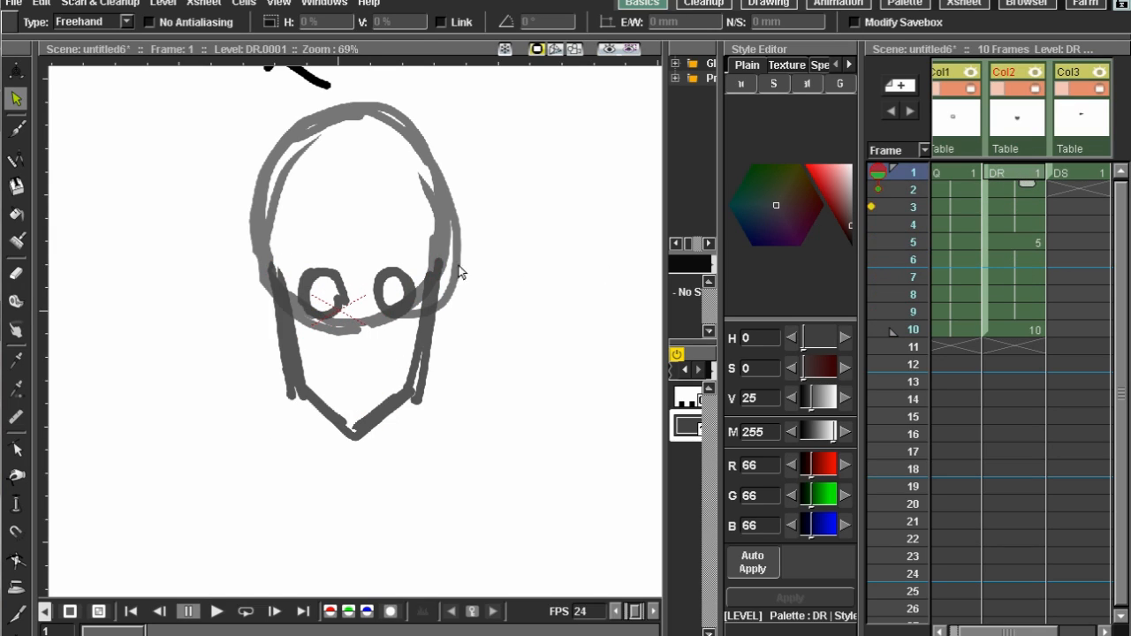
Step: Brush a hooked nose line in frames 1 and 5 of Col2, redrawing the frame 5 nose once
left_click(16, 128)
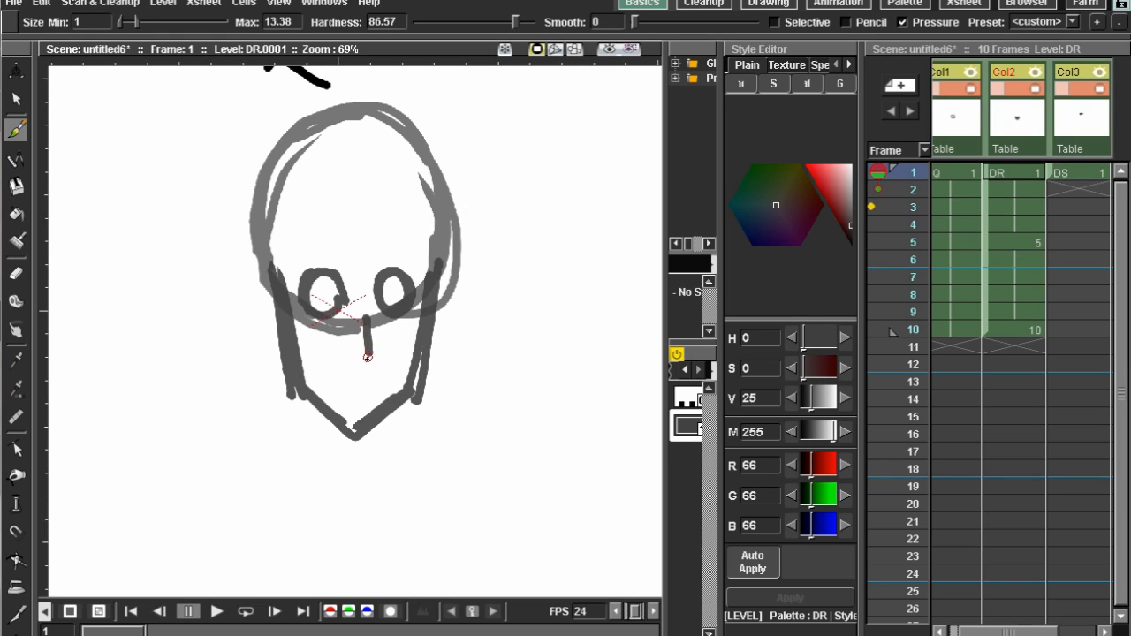
left_click_drag(366, 297, 370, 355)
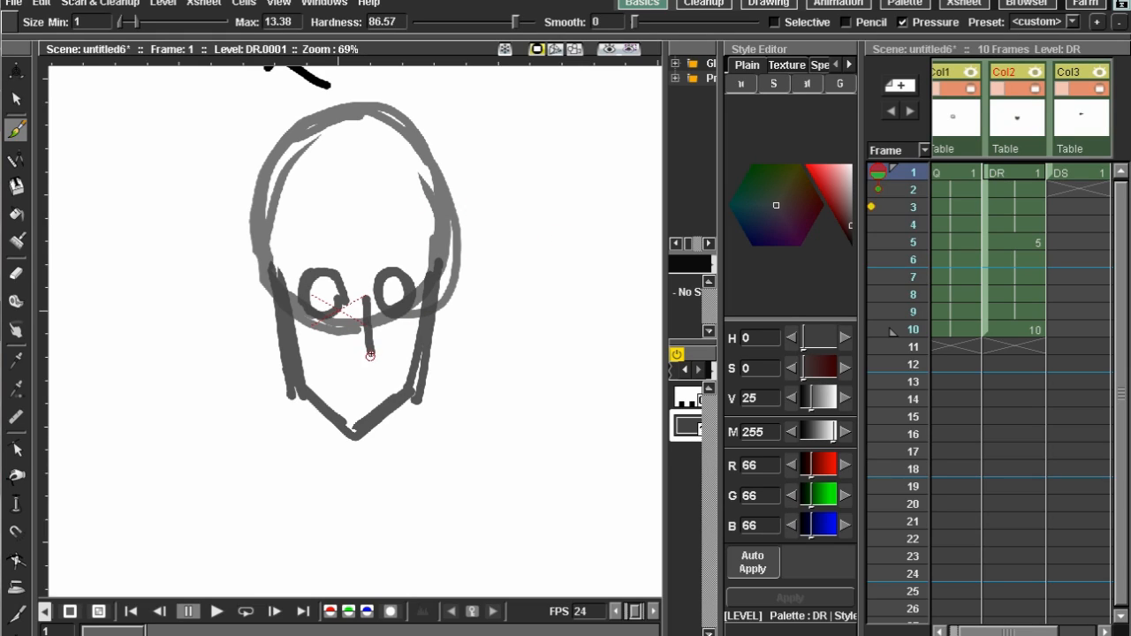
left_click(1029, 241)
left_click_drag(297, 316, 283, 346)
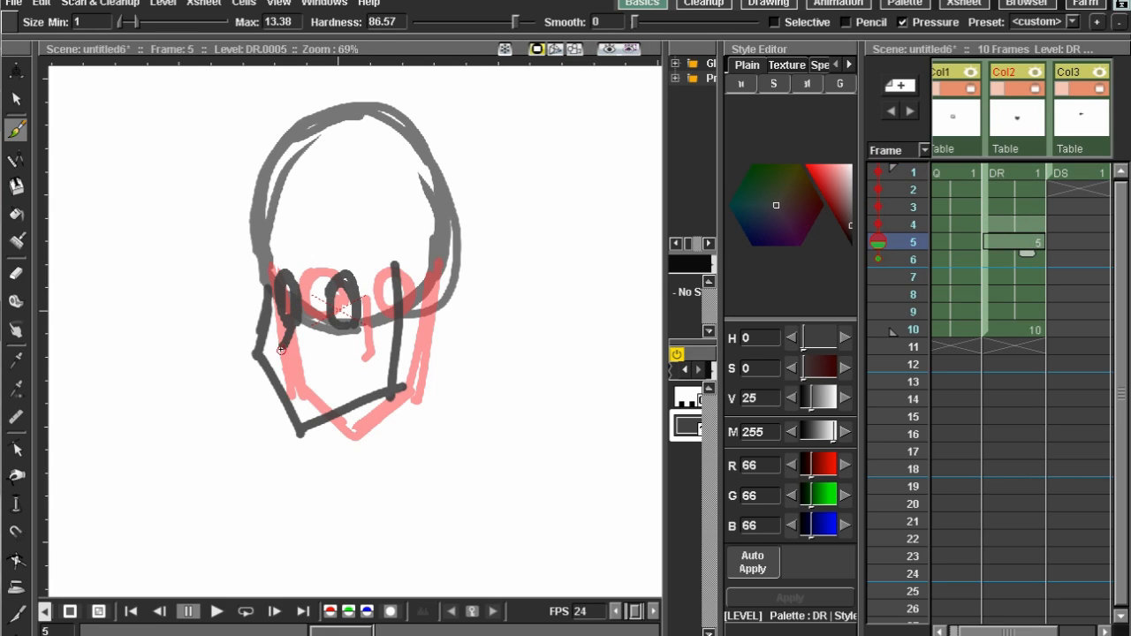
left_click(878, 294)
key("ctrl+z")
left_click_drag(279, 338, 294, 355)
Step: Compare the eyes and nose in frames 10, 5 and 1, and play back the head turn
left_click(1013, 332)
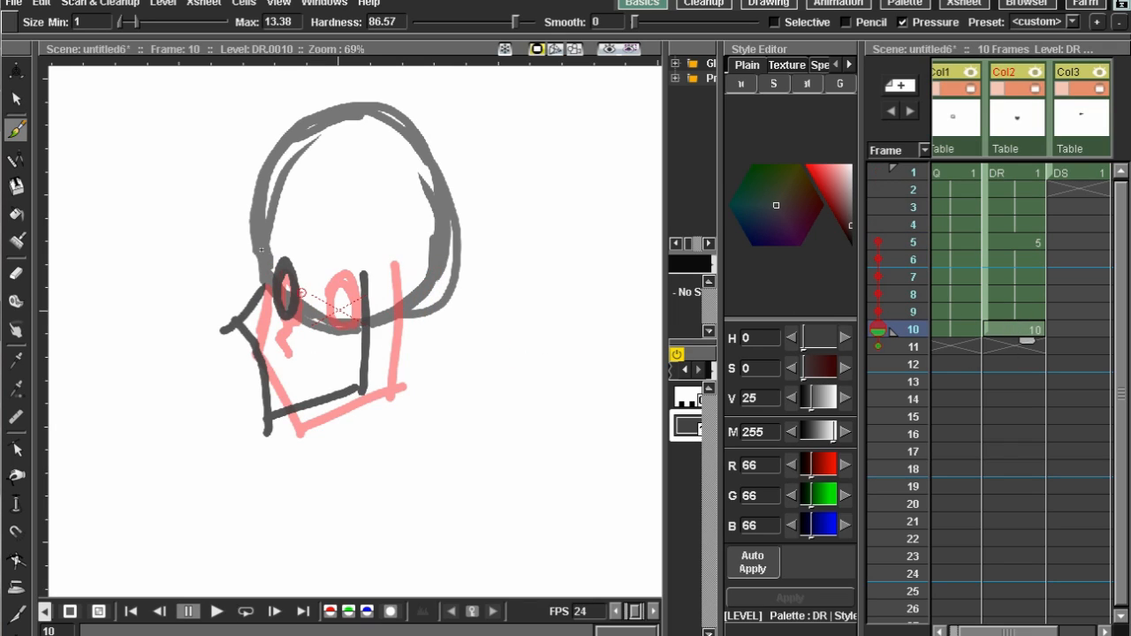
left_click(1023, 244)
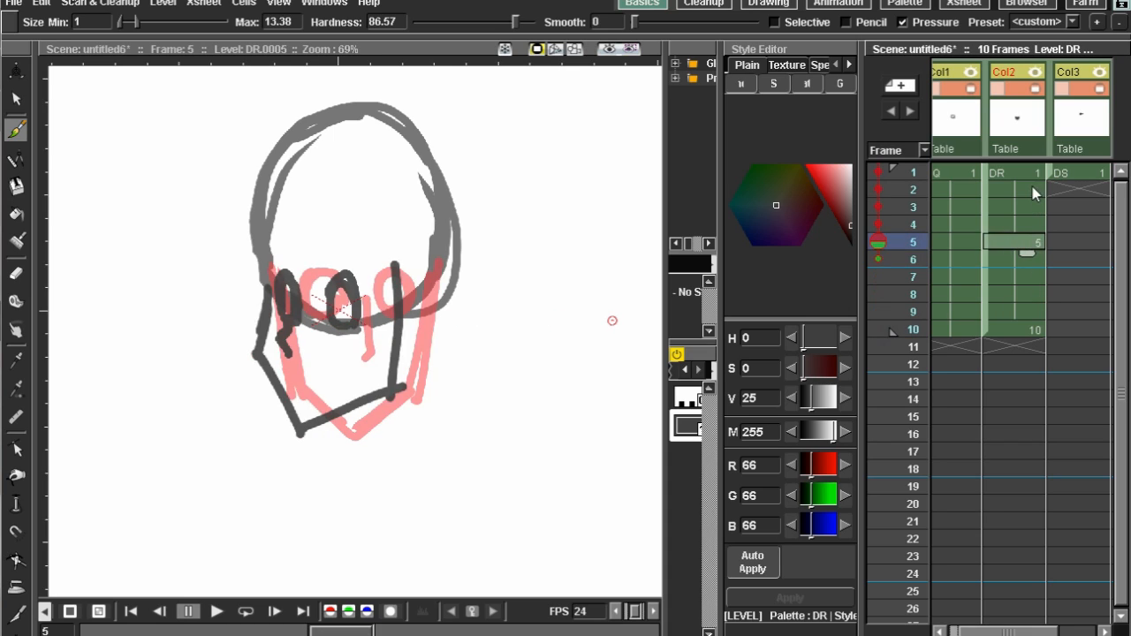
left_click(1031, 187)
left_click(1029, 172)
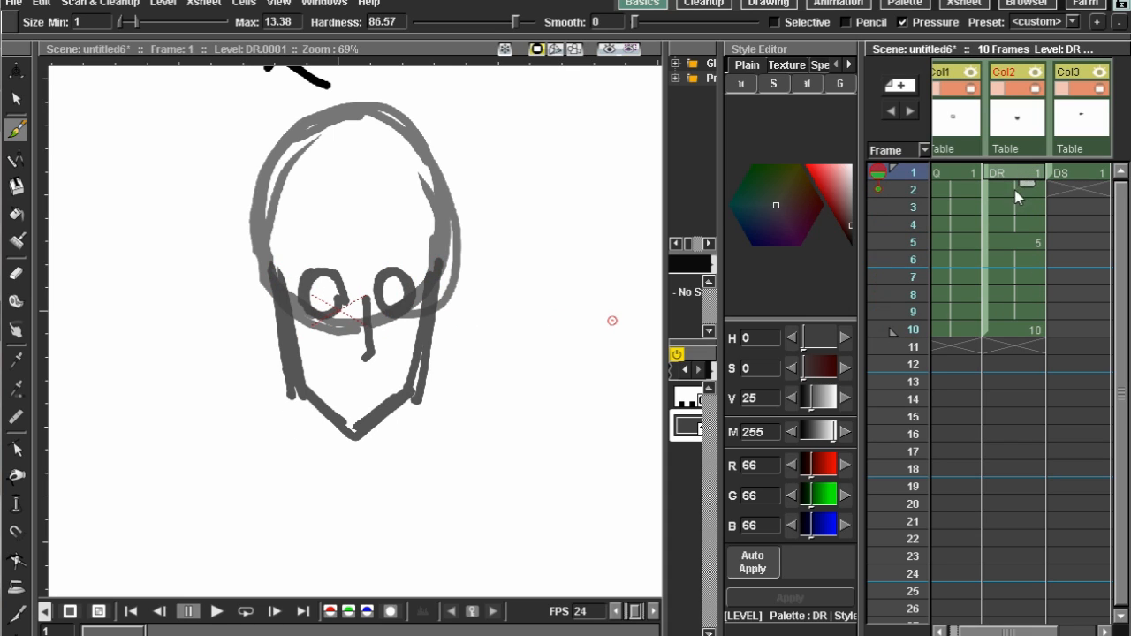
left_click(218, 612)
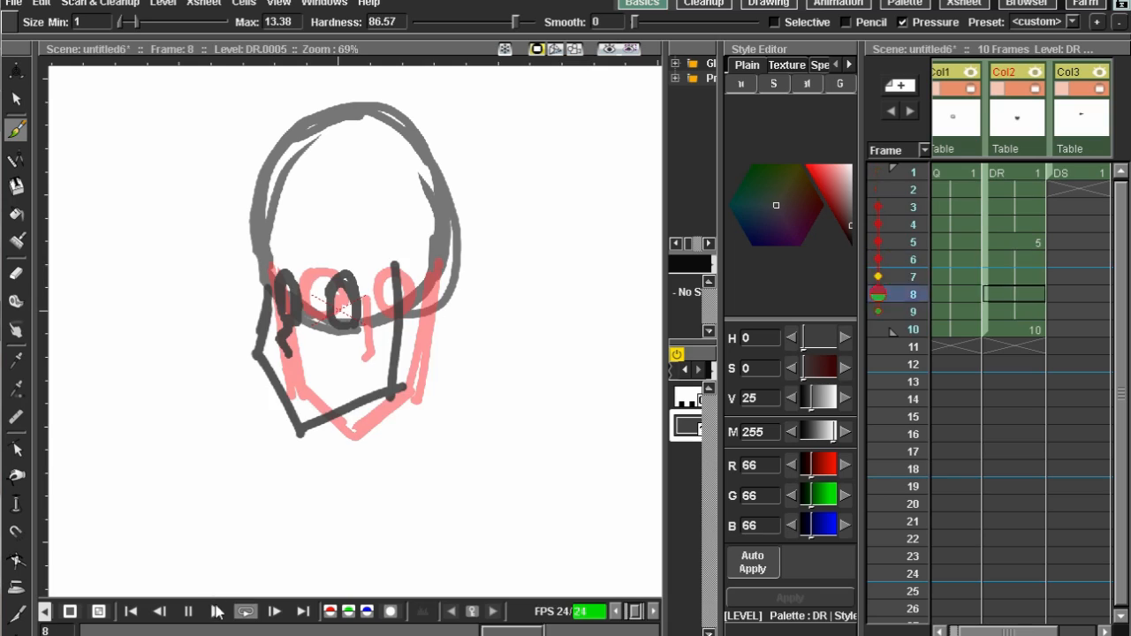
left_click(187, 612)
Step: Flip back and forth through the Col2 head poses to examine how the features travel during the turn
left_click(1025, 242)
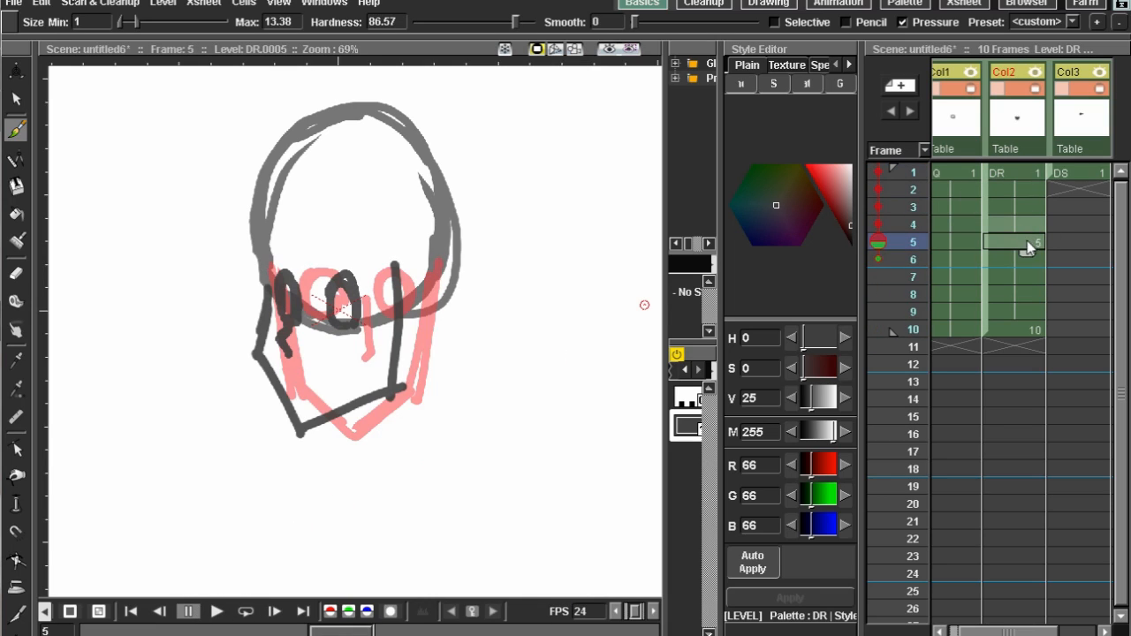
left_click(1015, 327)
left_click(1021, 243)
left_click(1007, 186)
left_click(1016, 235)
left_click(1013, 328)
left_click(1022, 238)
left_click(1028, 171)
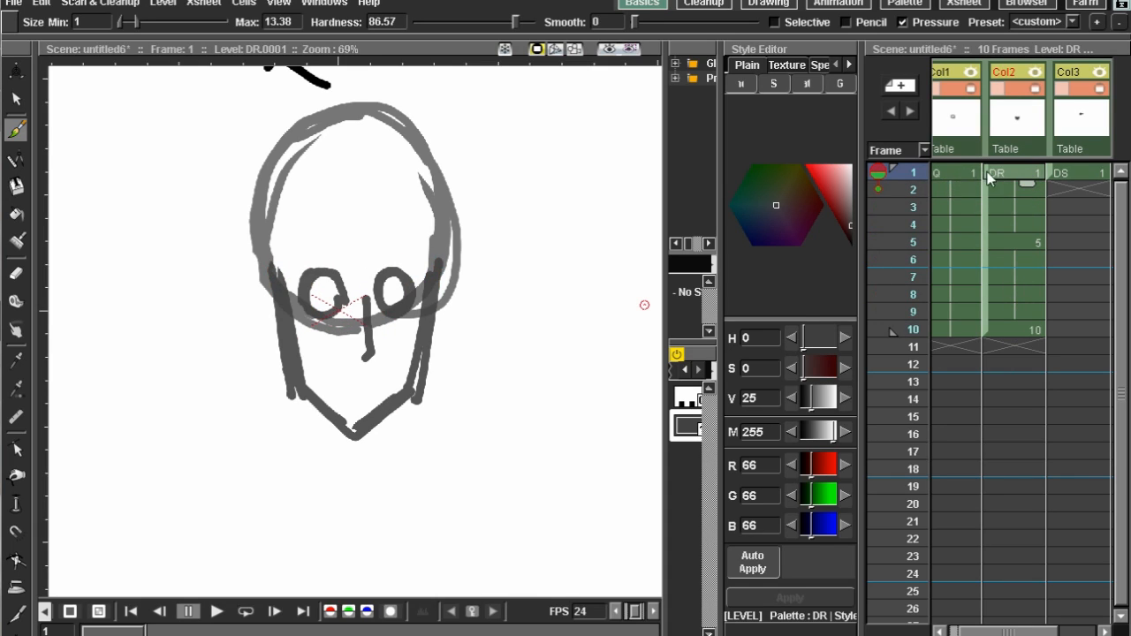
left_click(1009, 240)
left_click(1019, 326)
left_click(1024, 239)
left_click(1013, 186)
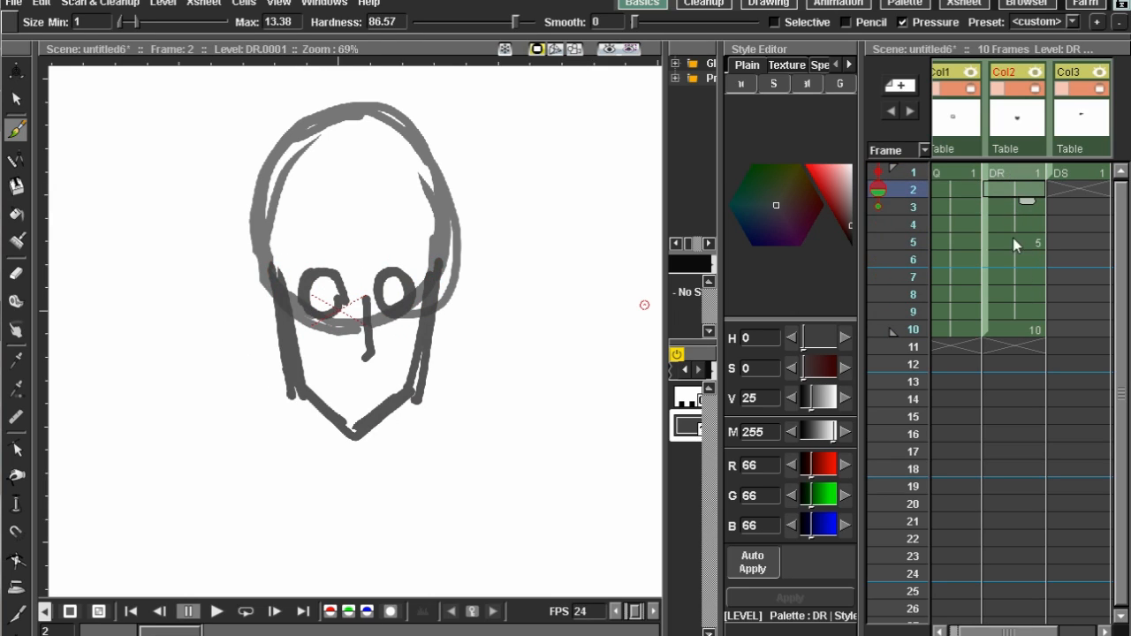
left_click(1017, 243)
Step: Draw a short curved mouth in frames 1, 5 and 10 of Col2, following the direction of the turn
left_click(1024, 170)
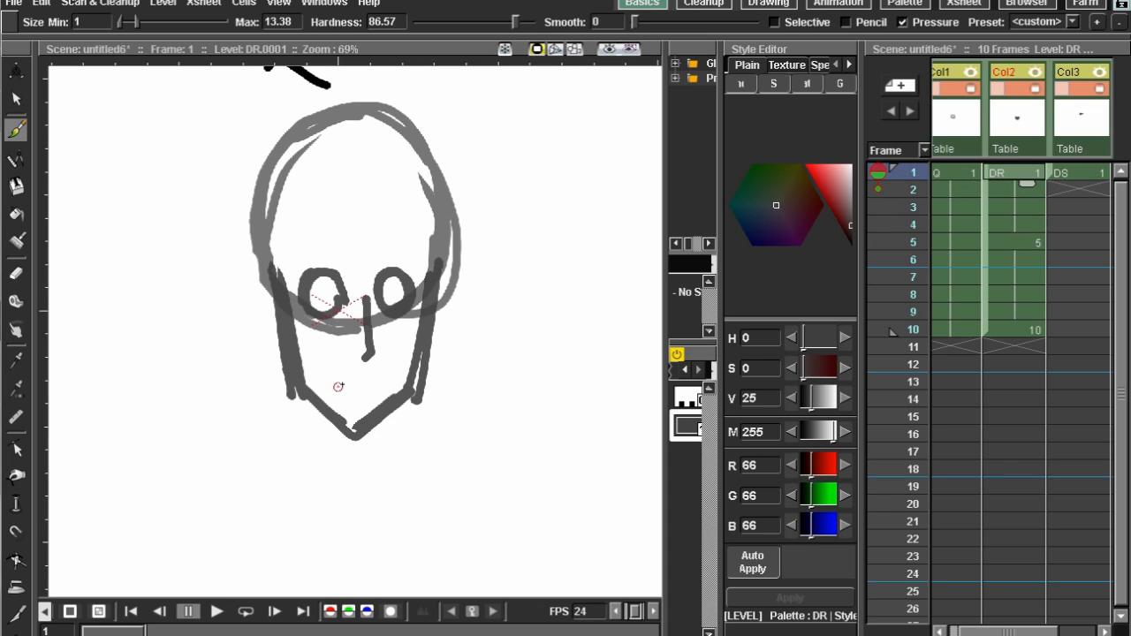
left_click_drag(335, 393, 382, 394)
left_click(1016, 242)
left_click_drag(313, 390, 290, 389)
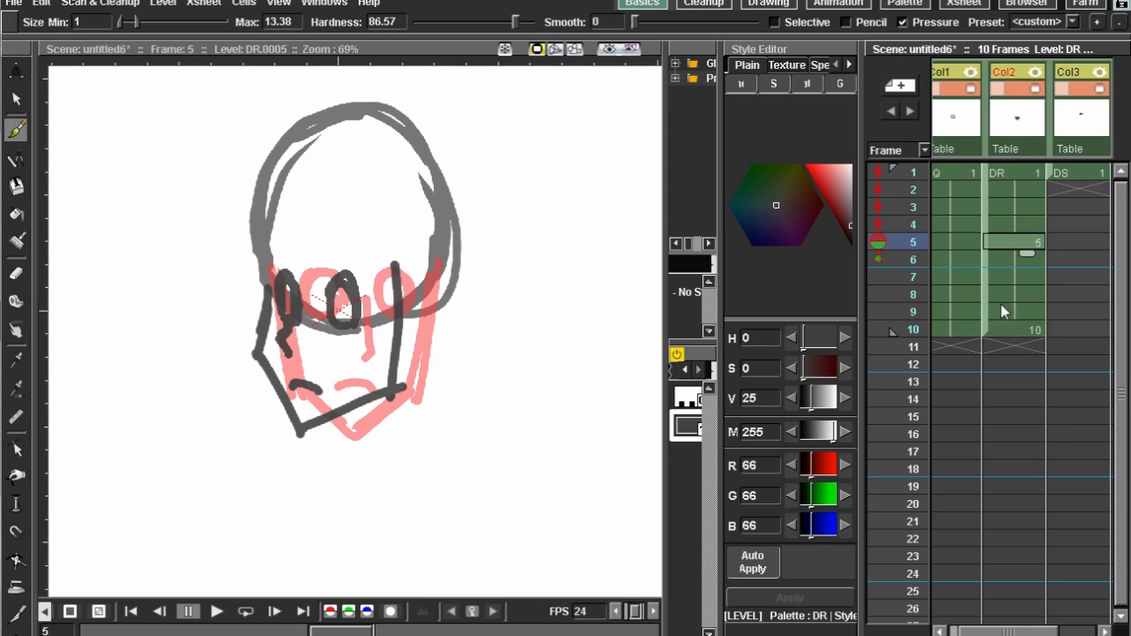
left_click(1017, 330)
left_click_drag(281, 374, 292, 380)
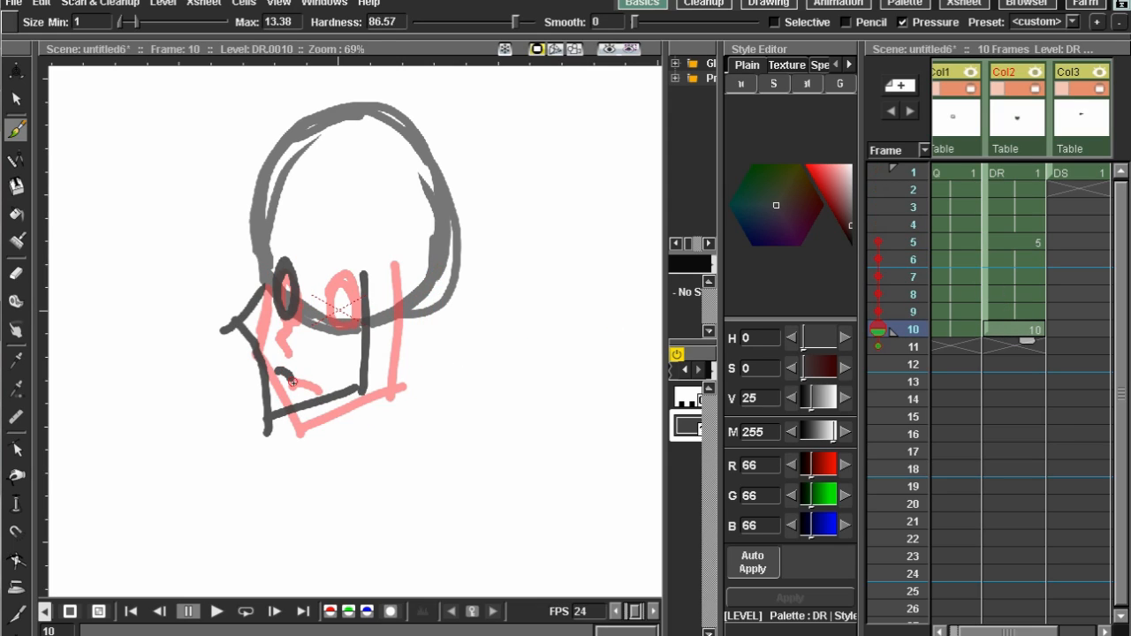
Step: Brush short eyebrow strokes above the eyes in frames 1, 5 and 10 of Col2, following the head turn
left_click(1014, 189)
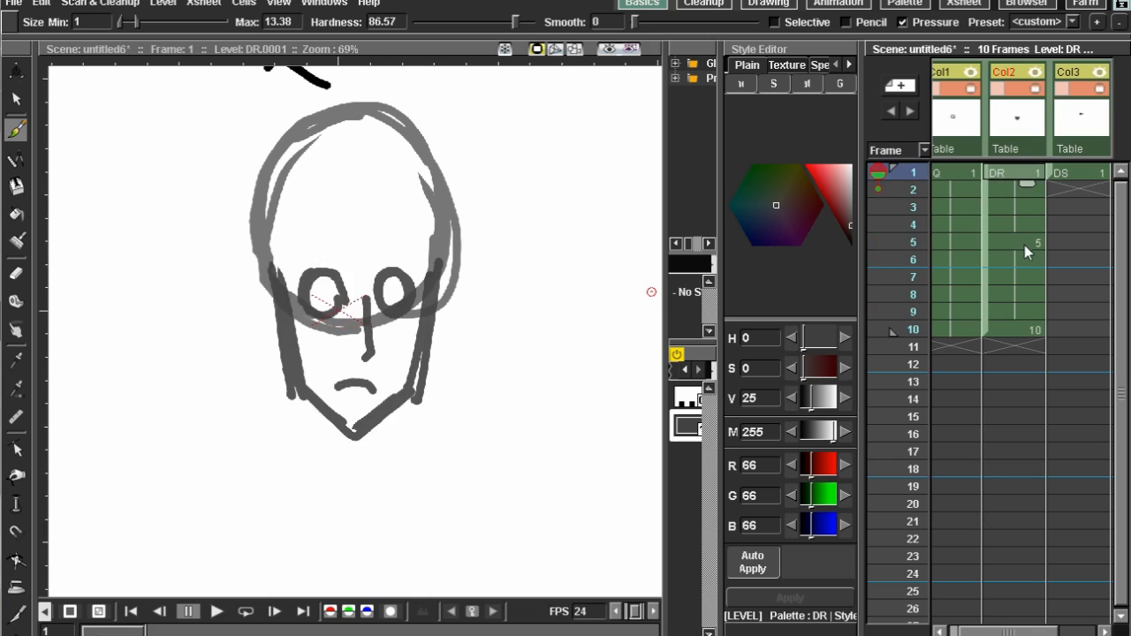
left_click(1025, 242)
left_click(1028, 332)
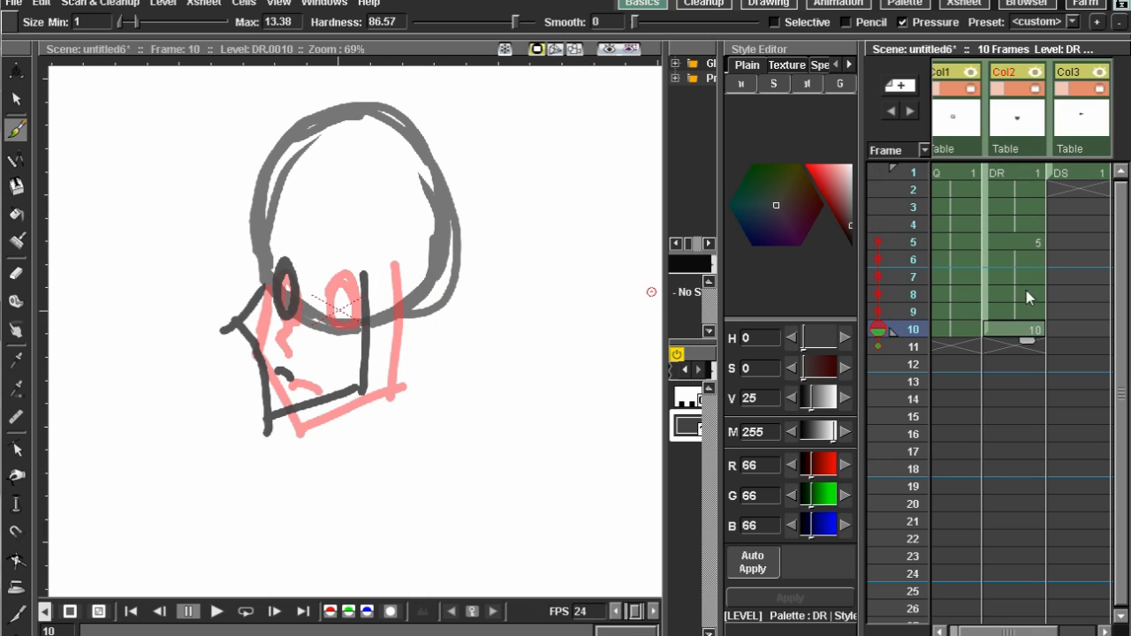
left_click(1032, 195)
left_click(1028, 170)
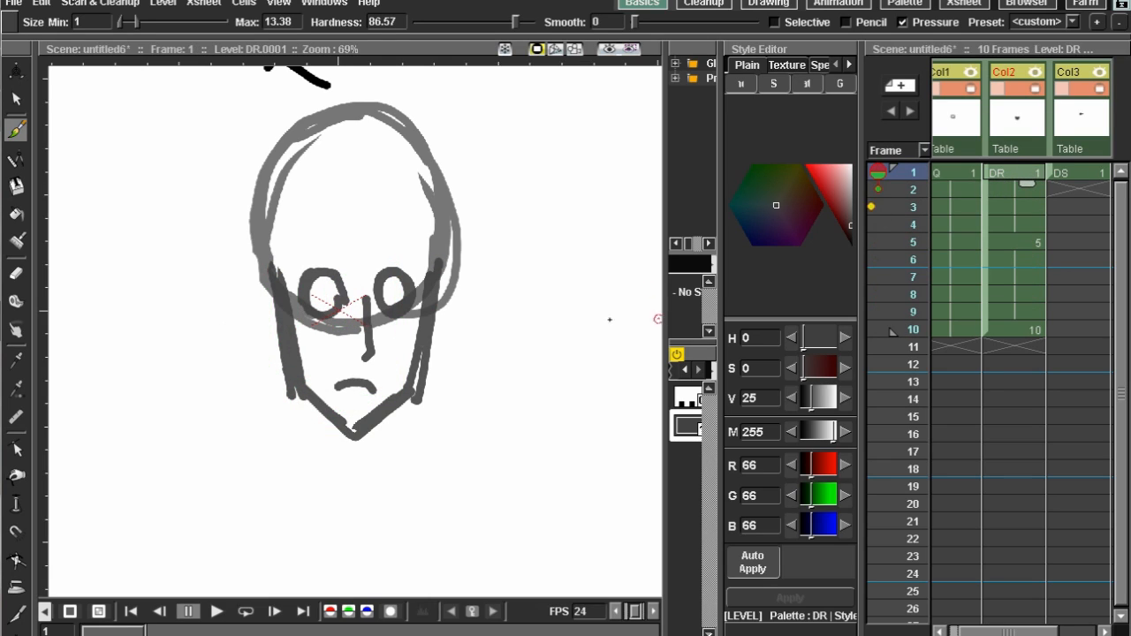
left_click_drag(632, 344, 639, 351)
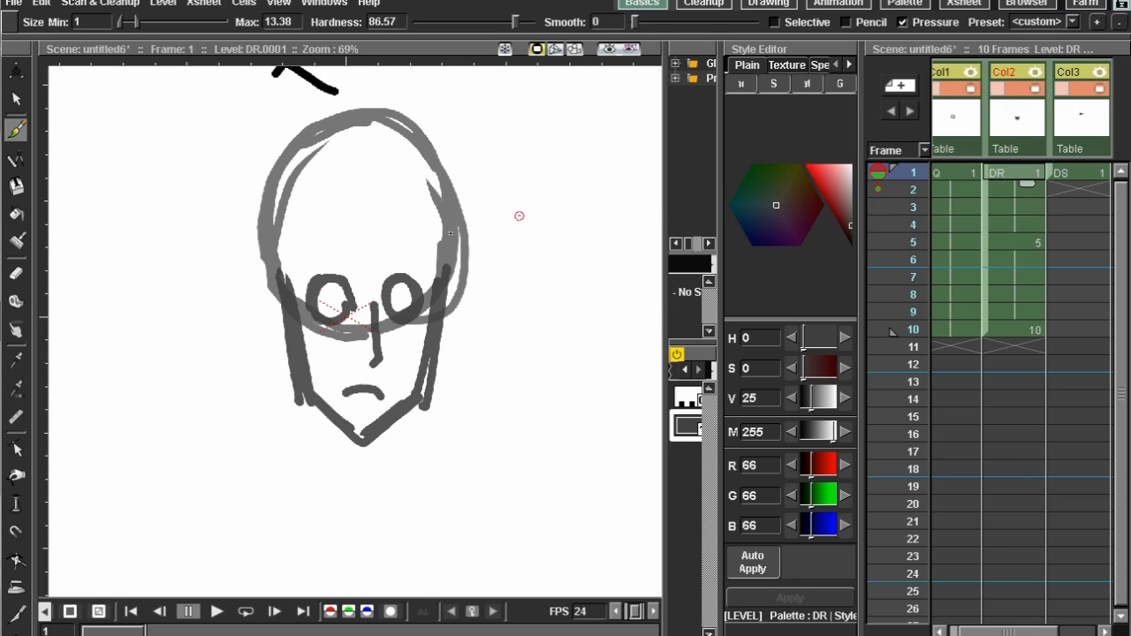
left_click_drag(387, 255, 420, 258)
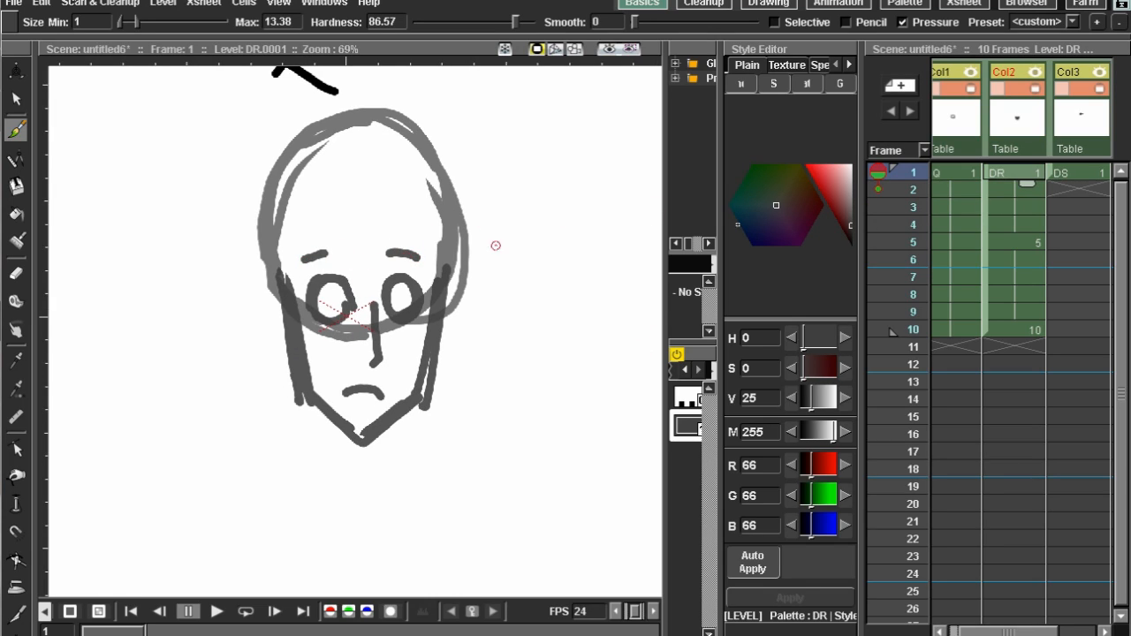
left_click(1018, 241)
left_click_drag(335, 257, 365, 256)
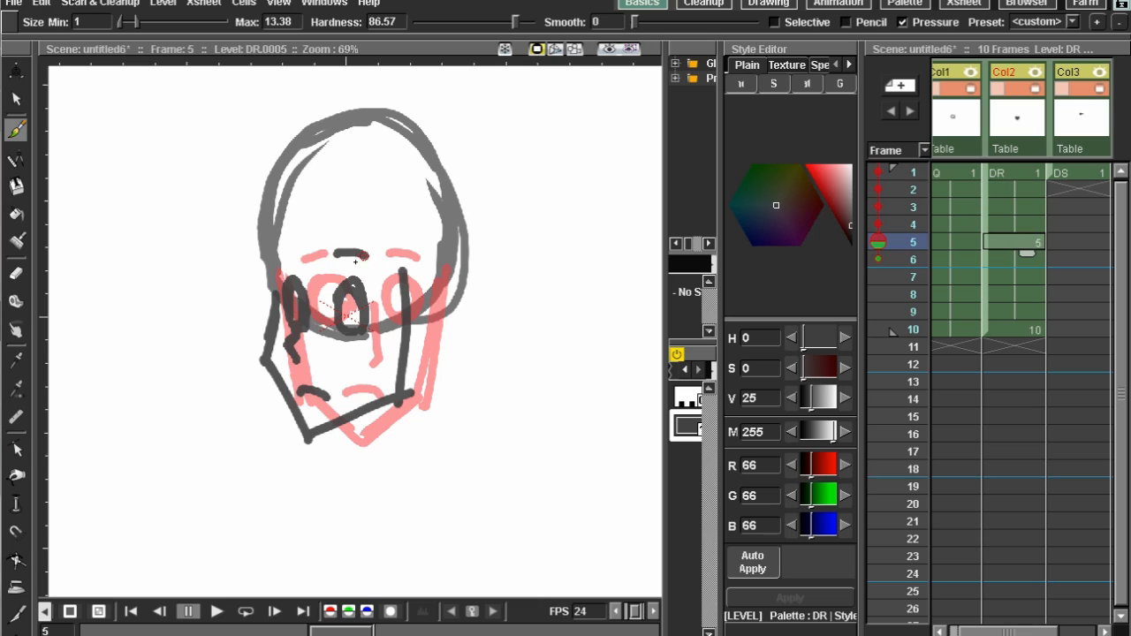
left_click(1017, 329)
left_click_drag(276, 257, 301, 256)
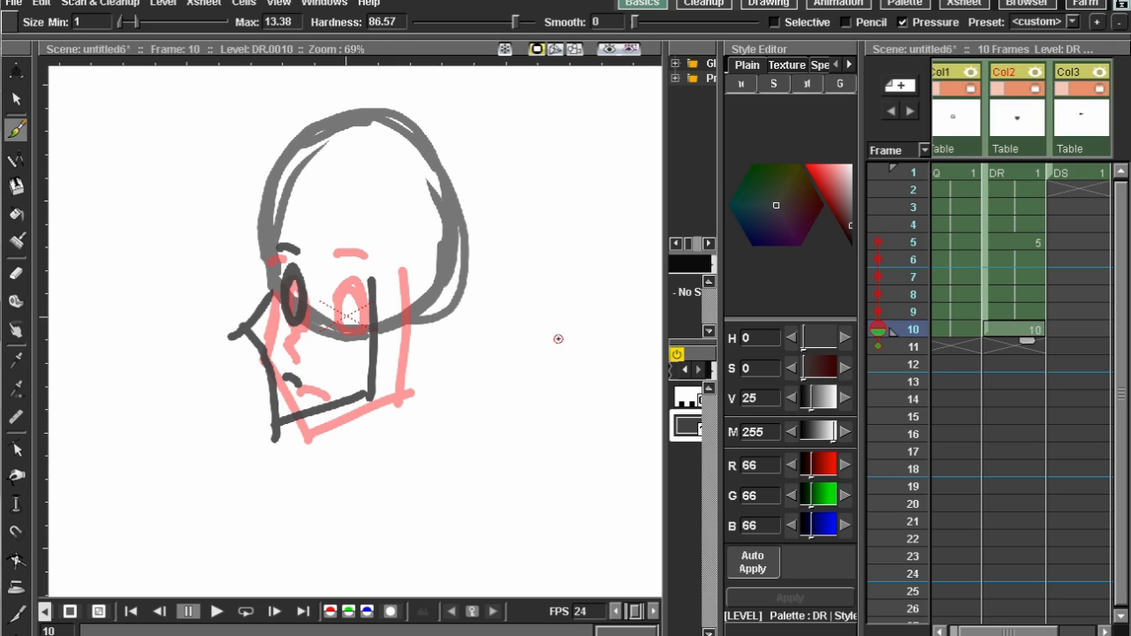
Step: Flip between frames 1, 5 and 10 of Col2 to examine how the eyebrows and other features move through the turn
left_click_drag(565, 377, 533, 412)
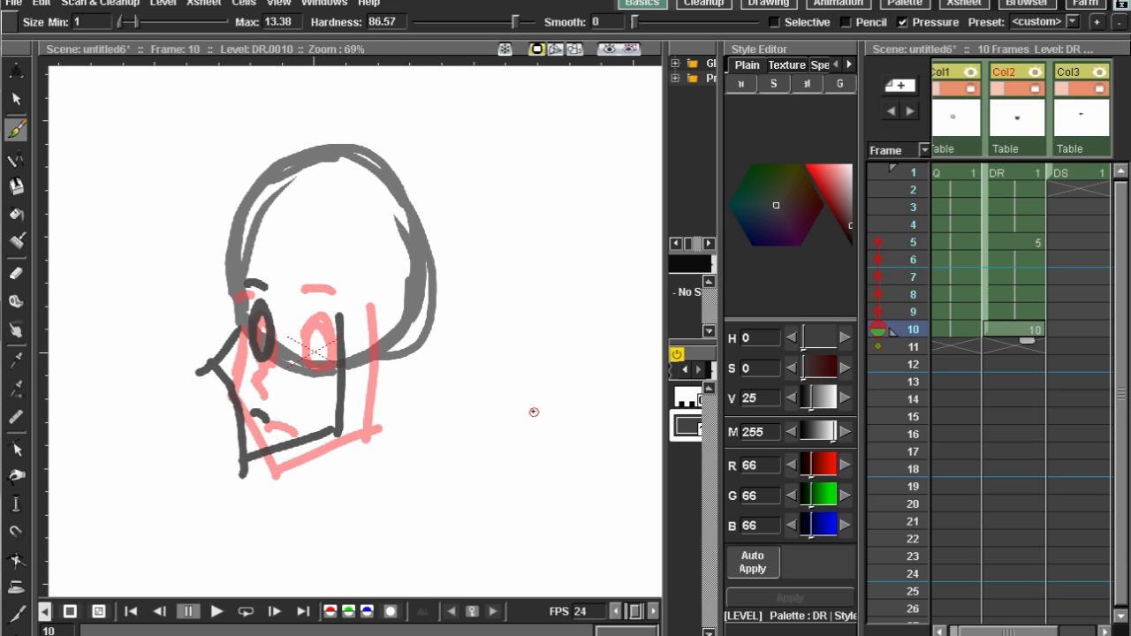
left_click_drag(548, 374, 587, 360)
left_click(1021, 170)
left_click(1028, 240)
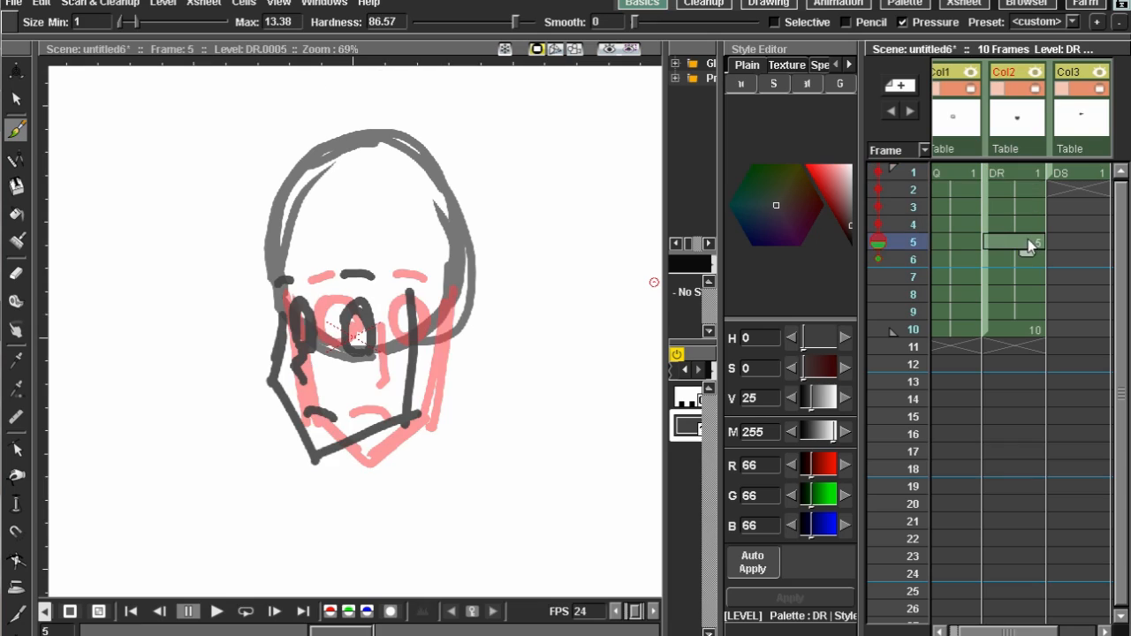
left_click(1023, 327)
left_click(1029, 244)
left_click(1016, 172)
left_click(1006, 239)
left_click(1014, 170)
left_click(1016, 329)
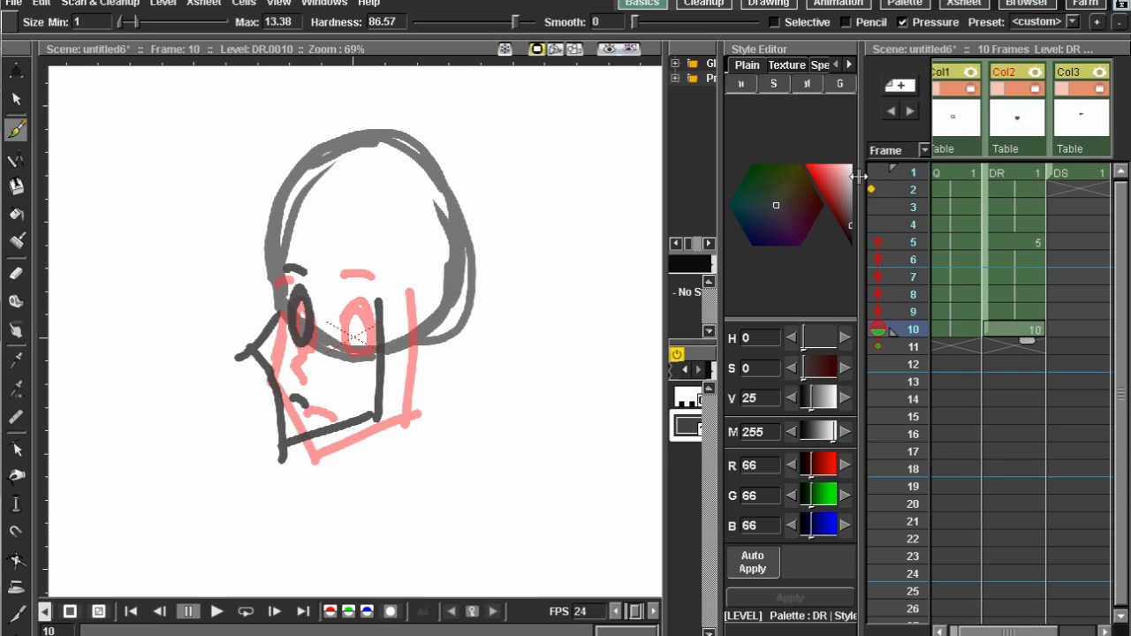
Step: Widen the Xsheet area to fit Col1, Col2 and Col3, and select frame 10 of Col2
left_click_drag(862, 190, 764, 212)
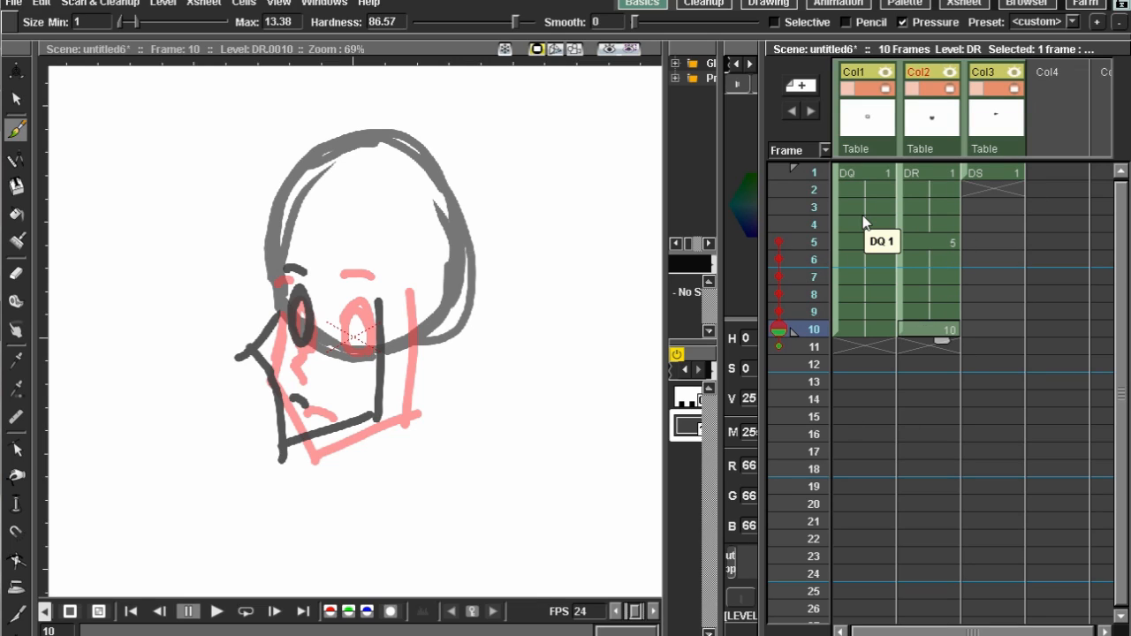
left_click_drag(929, 224, 929, 237)
left_click(929, 331)
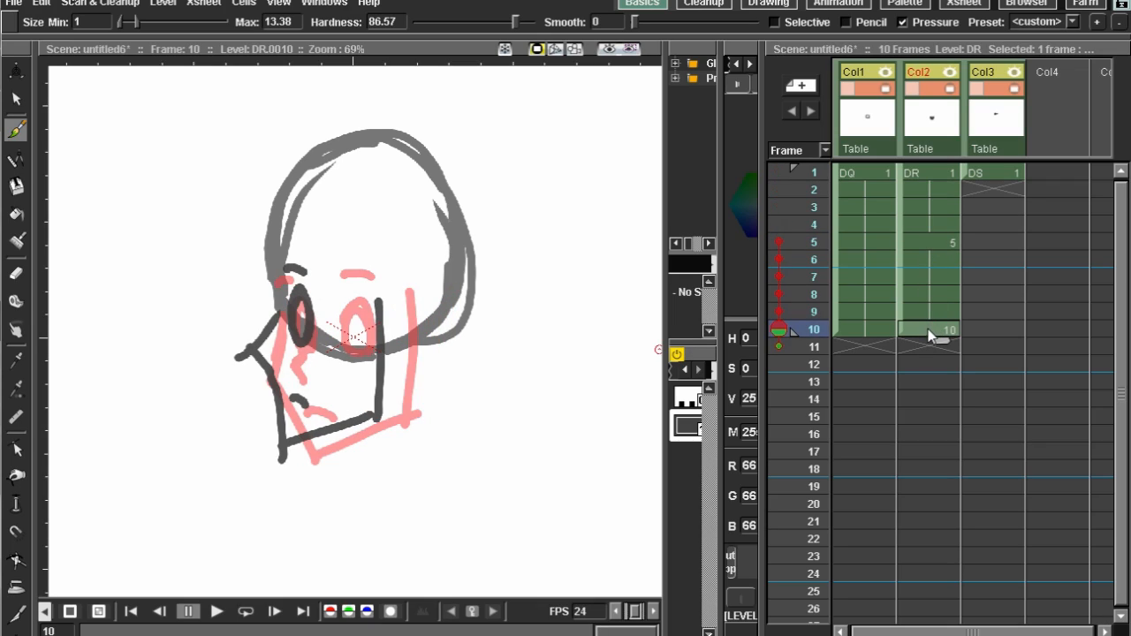